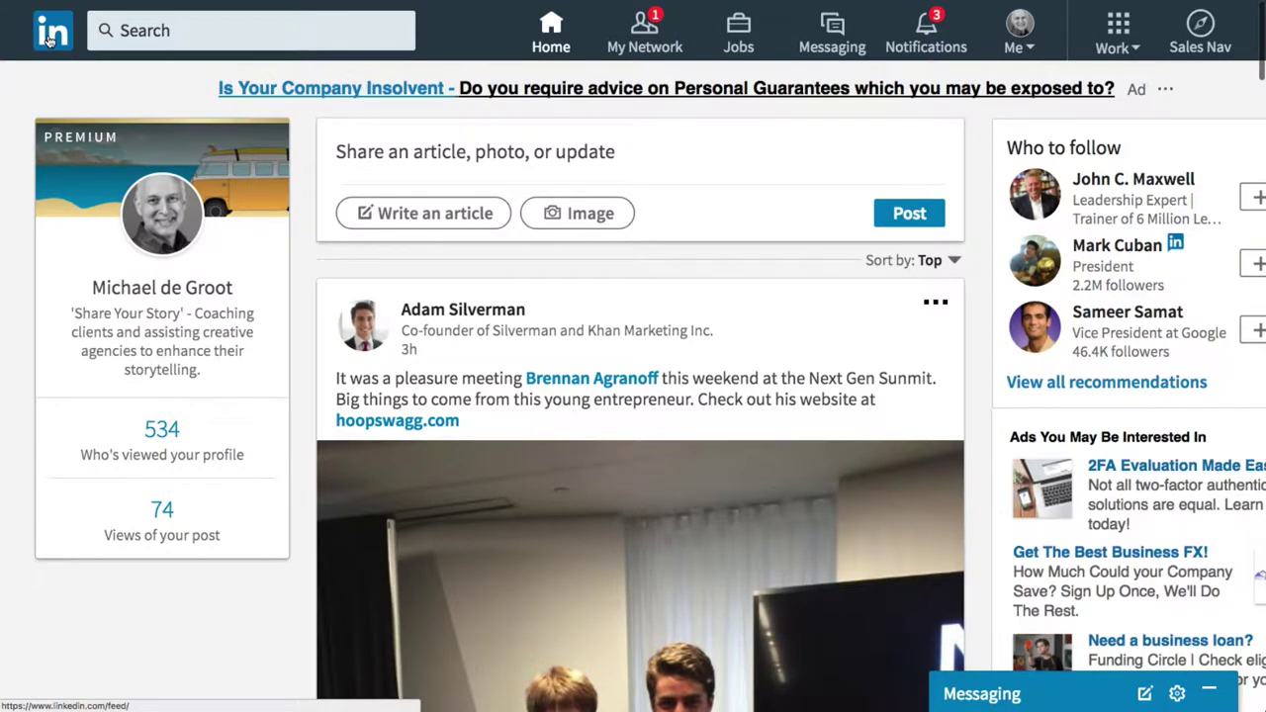
# Start a new article and upload Grumpy Vote.001.jpeg from Desktop > Grumpy Vote as its cover image.
pyautogui.click(424, 215)
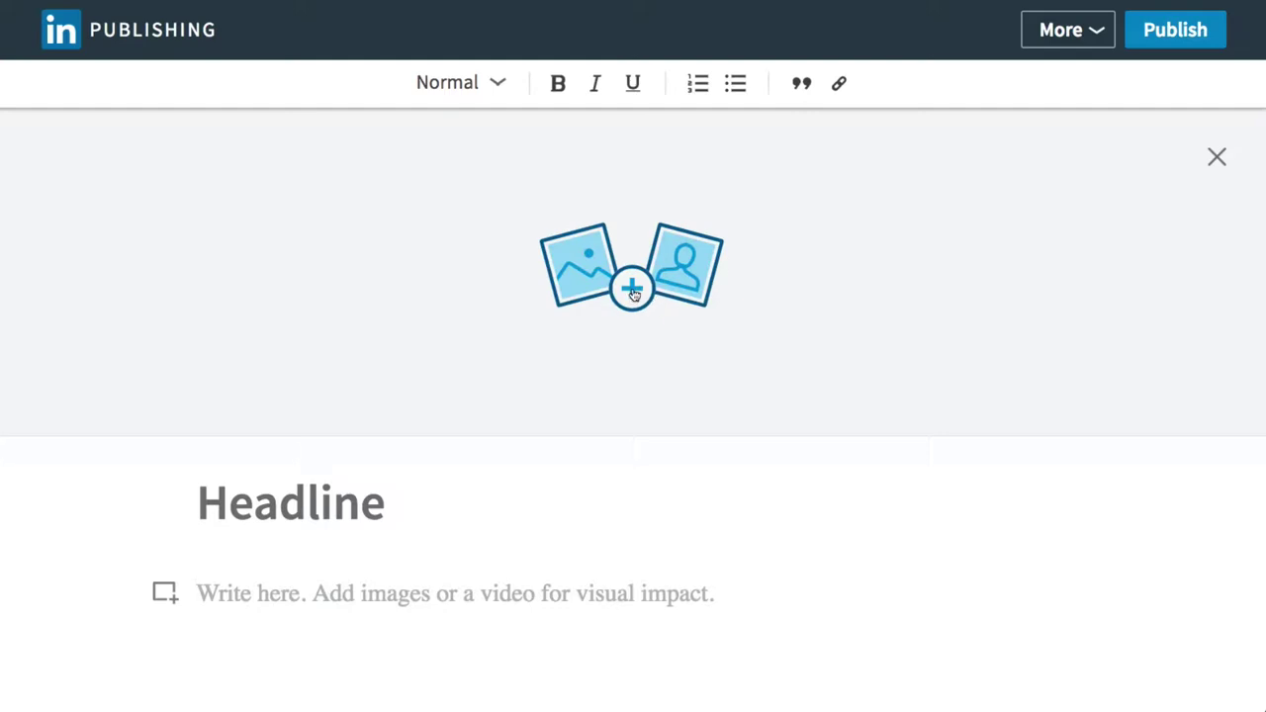
pyautogui.click(633, 294)
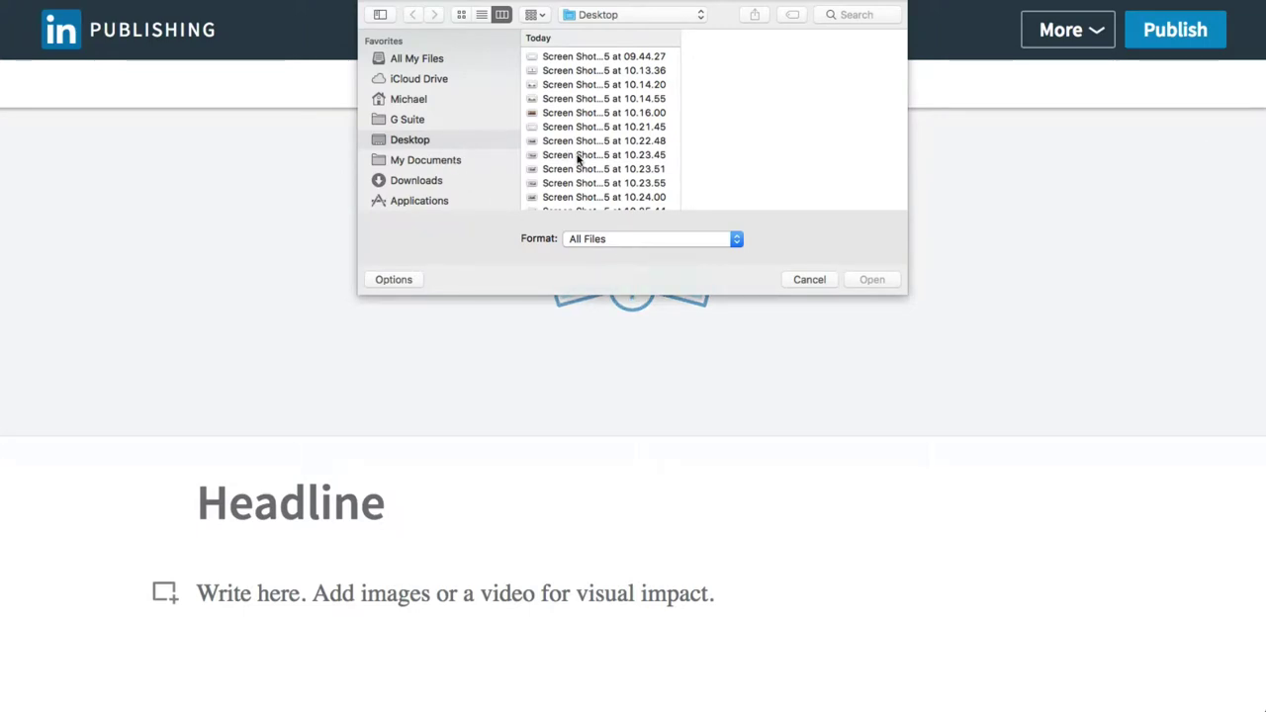
pyautogui.scroll(-10, 578, 158)
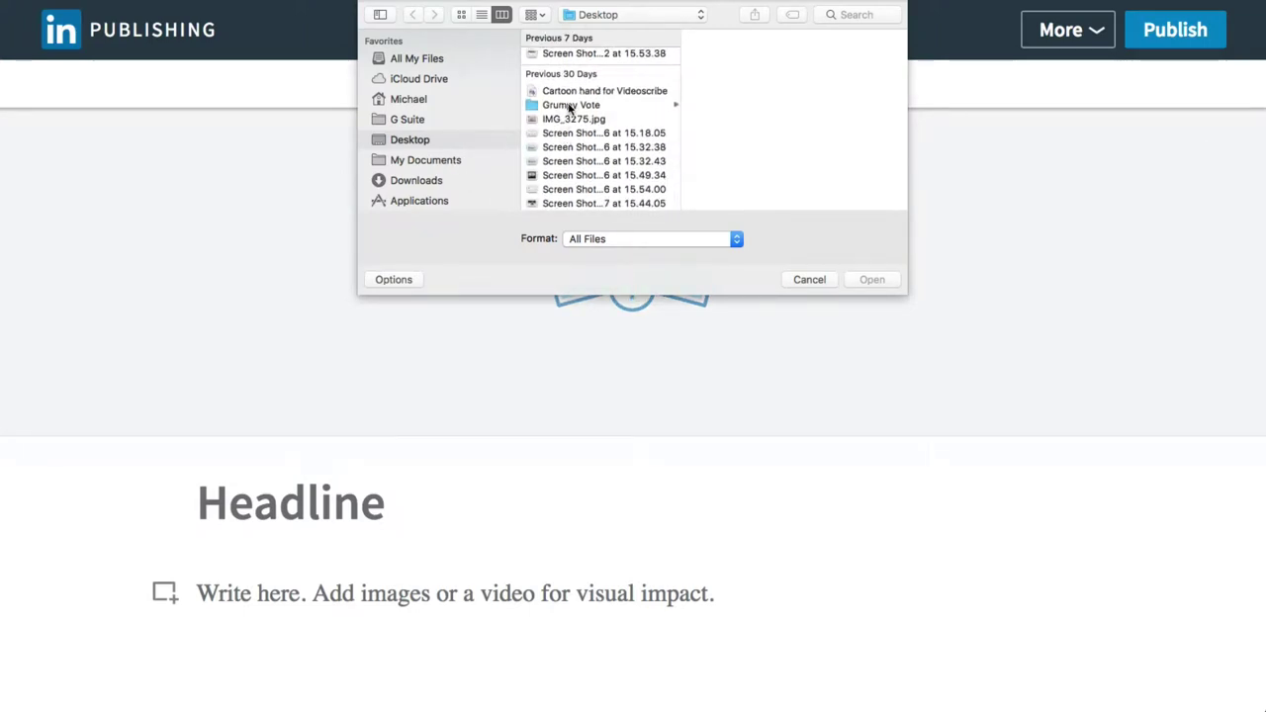
pyautogui.click(570, 106)
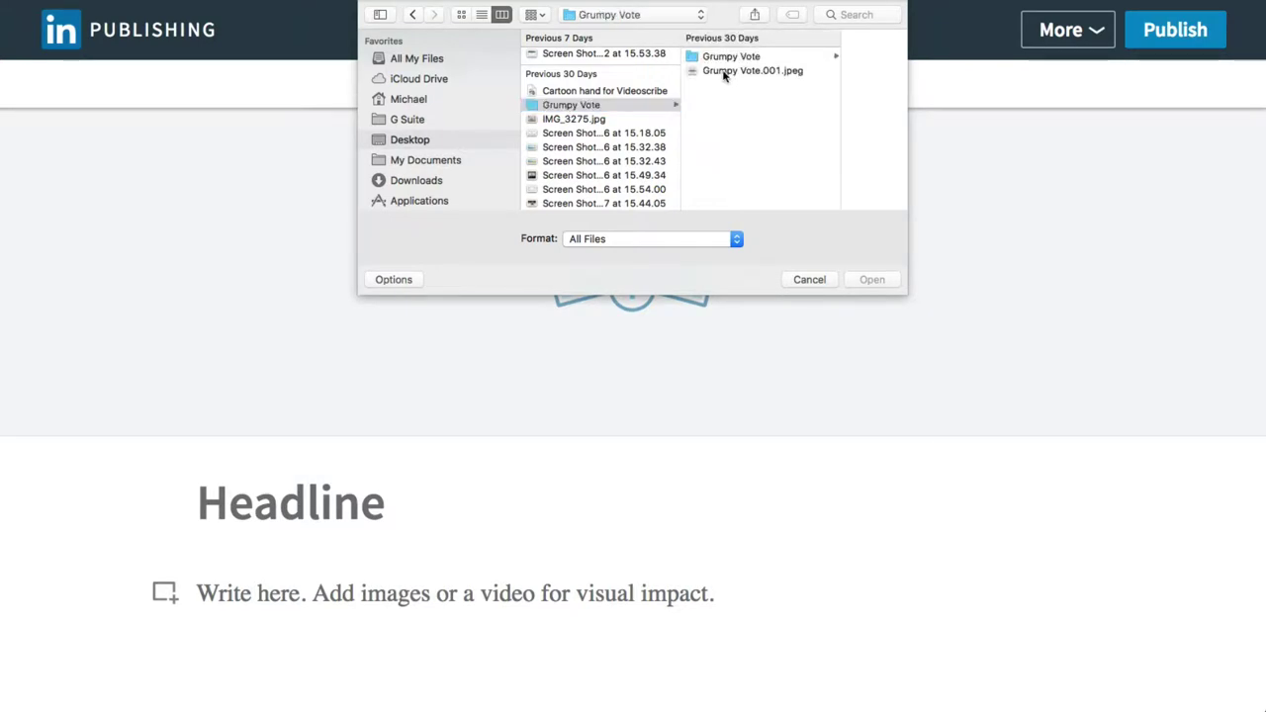
pyautogui.click(724, 71)
pyautogui.click(864, 279)
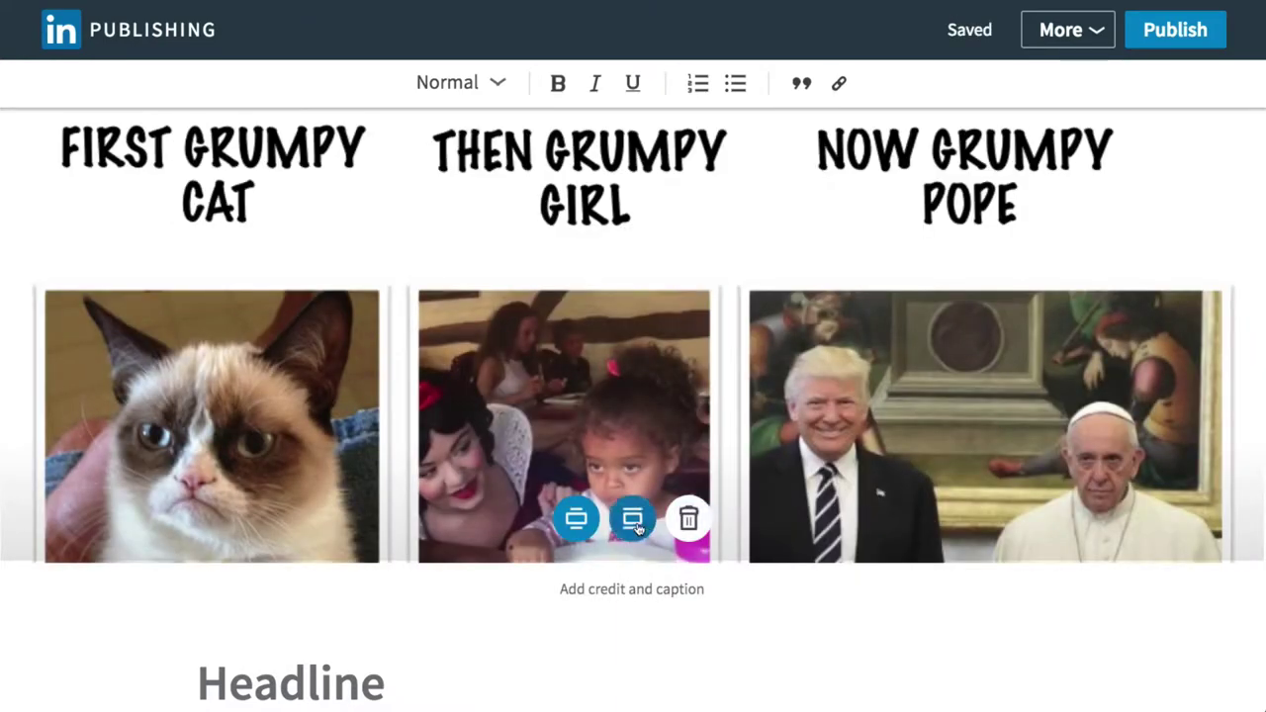
# Toggle the cover image between full and standard width, leaving it at standard page width.
pyautogui.scroll(2, 633, 519)
pyautogui.click(633, 519)
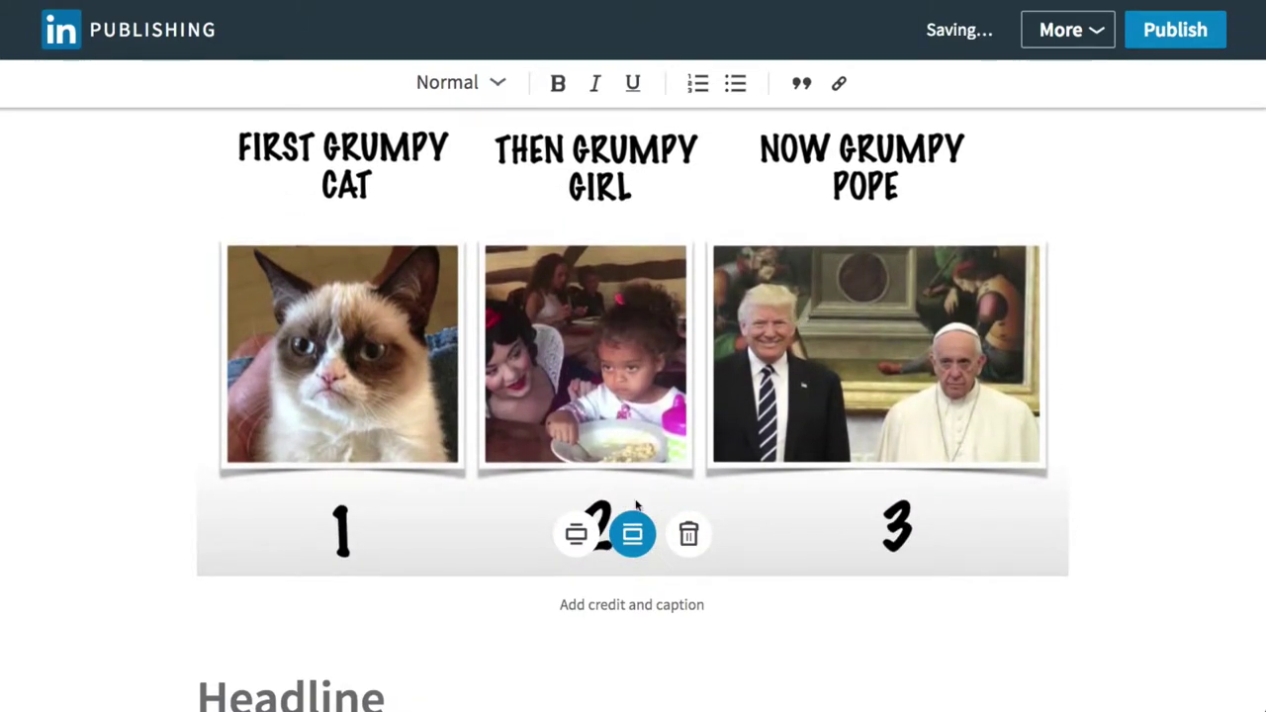
pyautogui.click(575, 535)
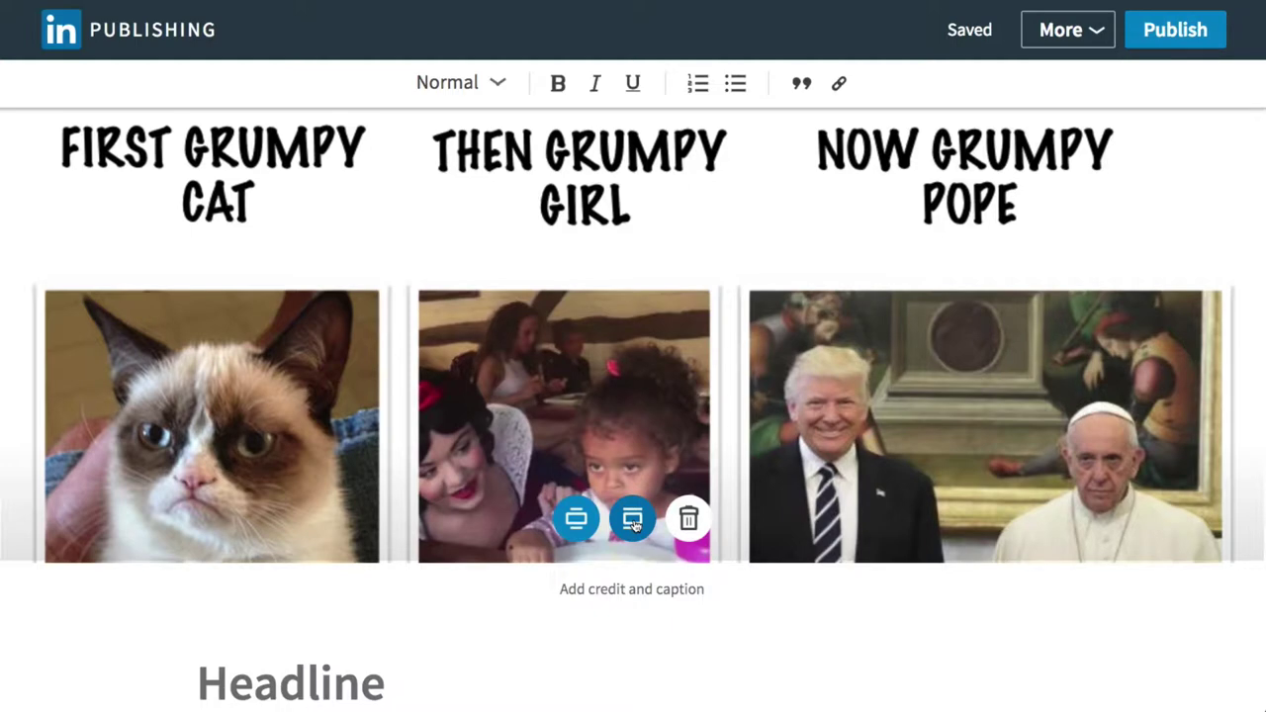
pyautogui.click(633, 520)
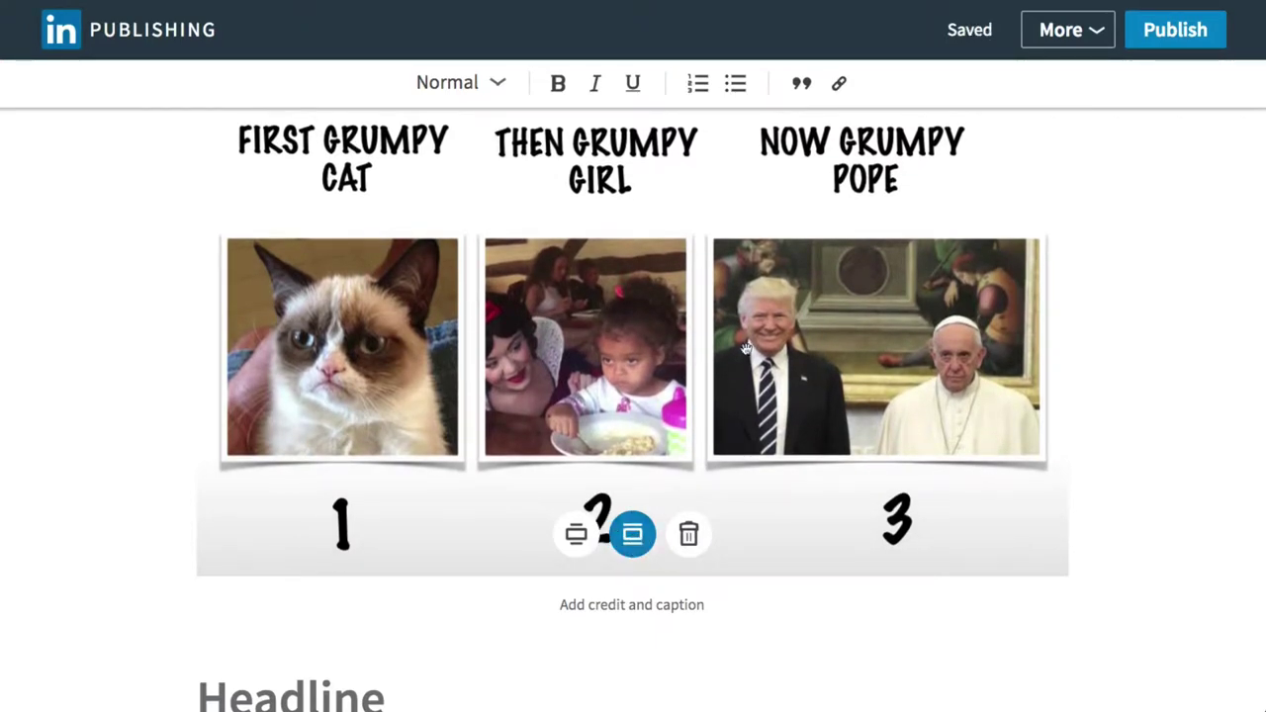
pyautogui.click(575, 535)
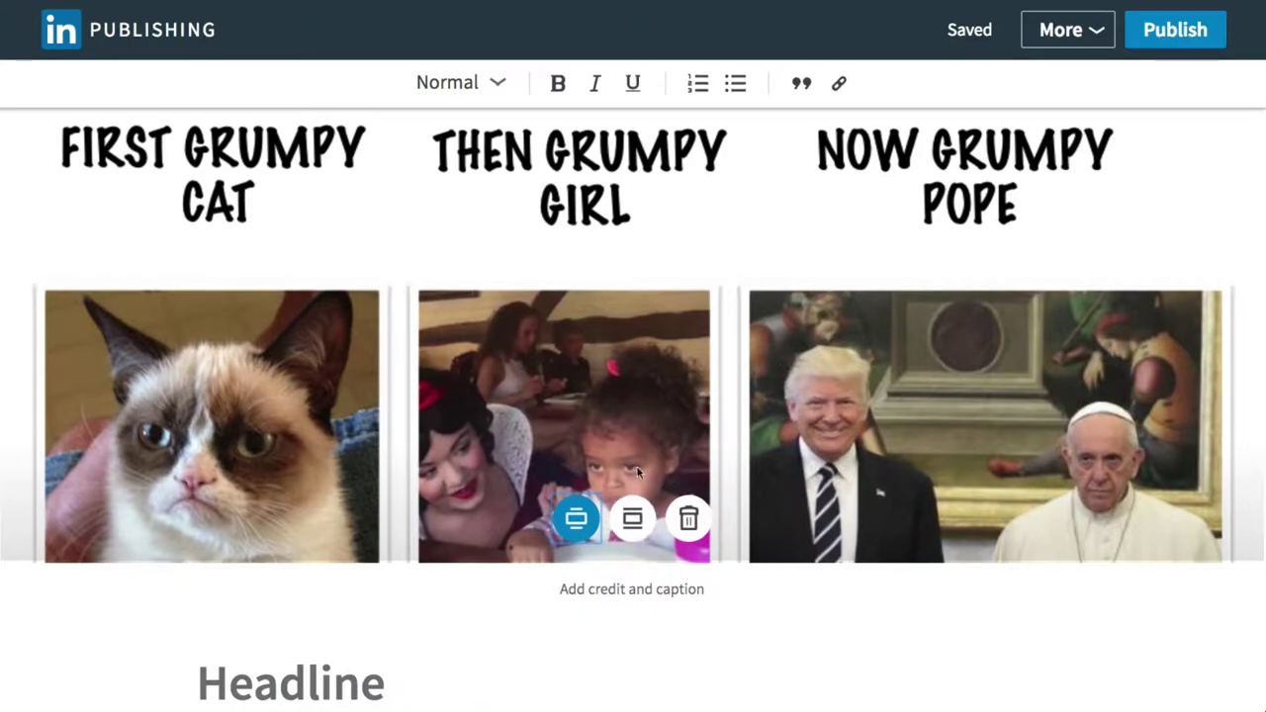
pyautogui.click(633, 518)
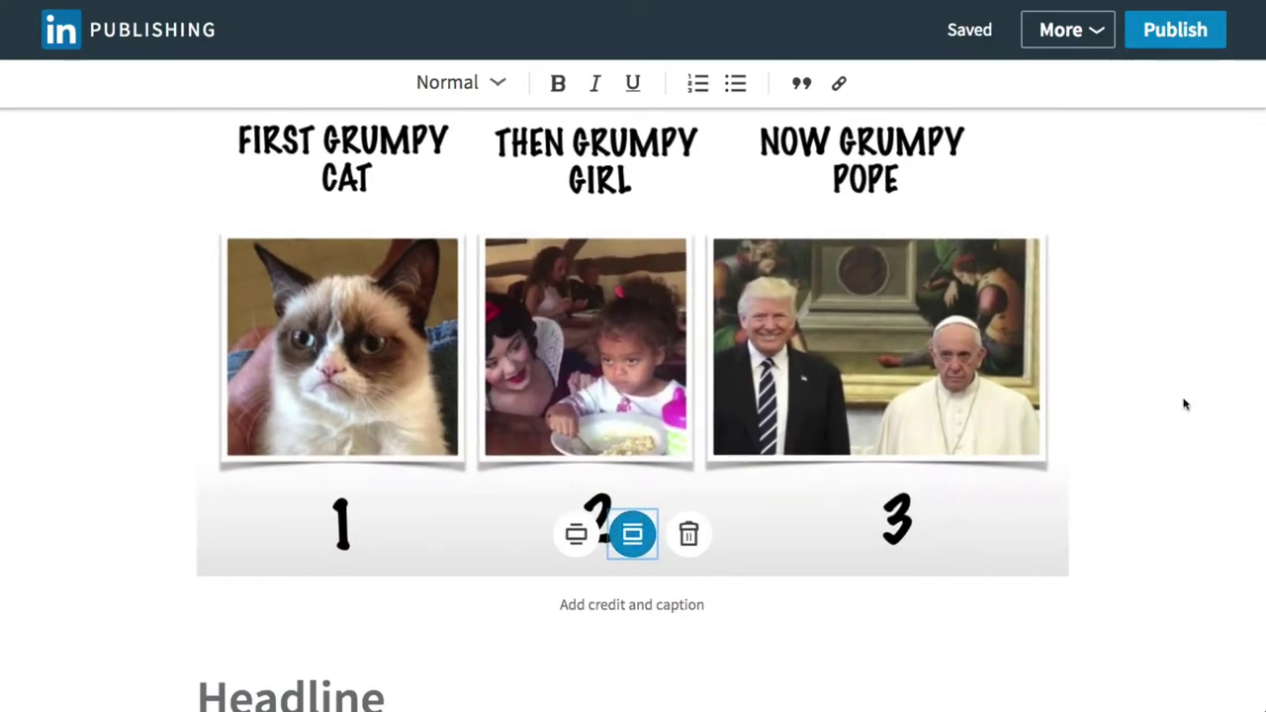
# Begin adding a credit and caption for the cover image.
pyautogui.scroll(-2, 1185, 404)
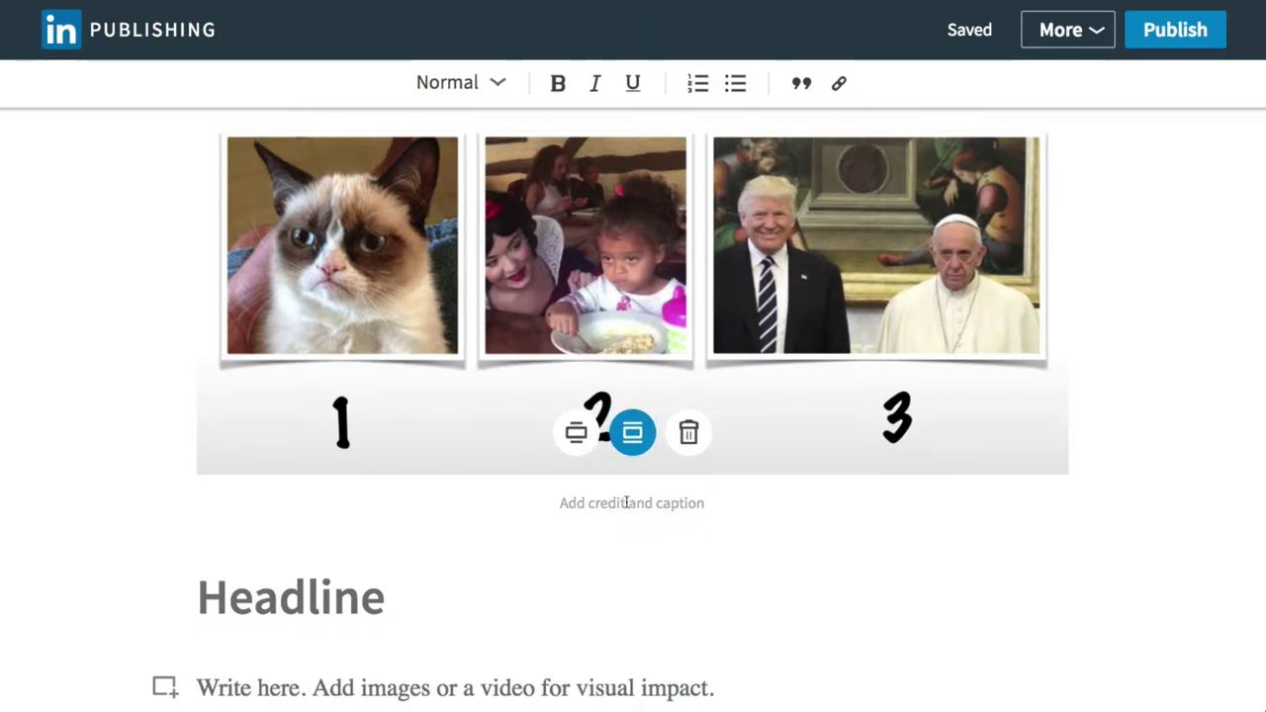
pyautogui.click(657, 504)
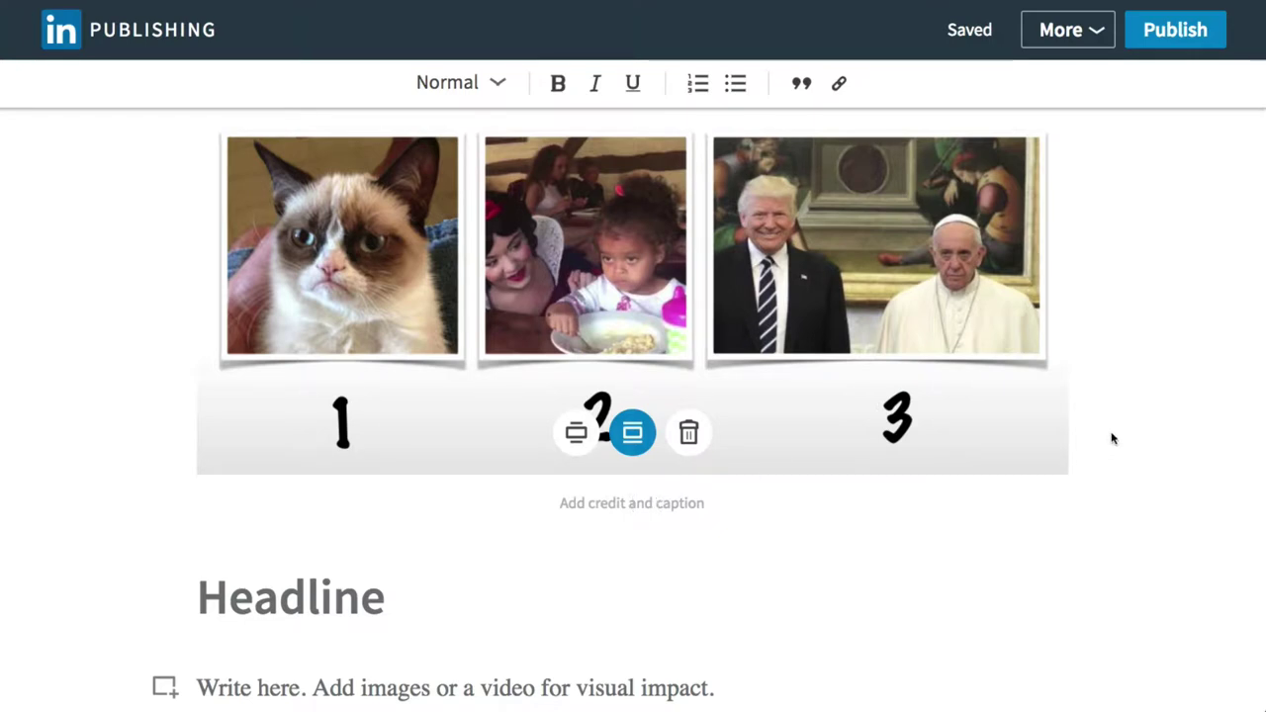
pyautogui.scroll(2, 1116, 423)
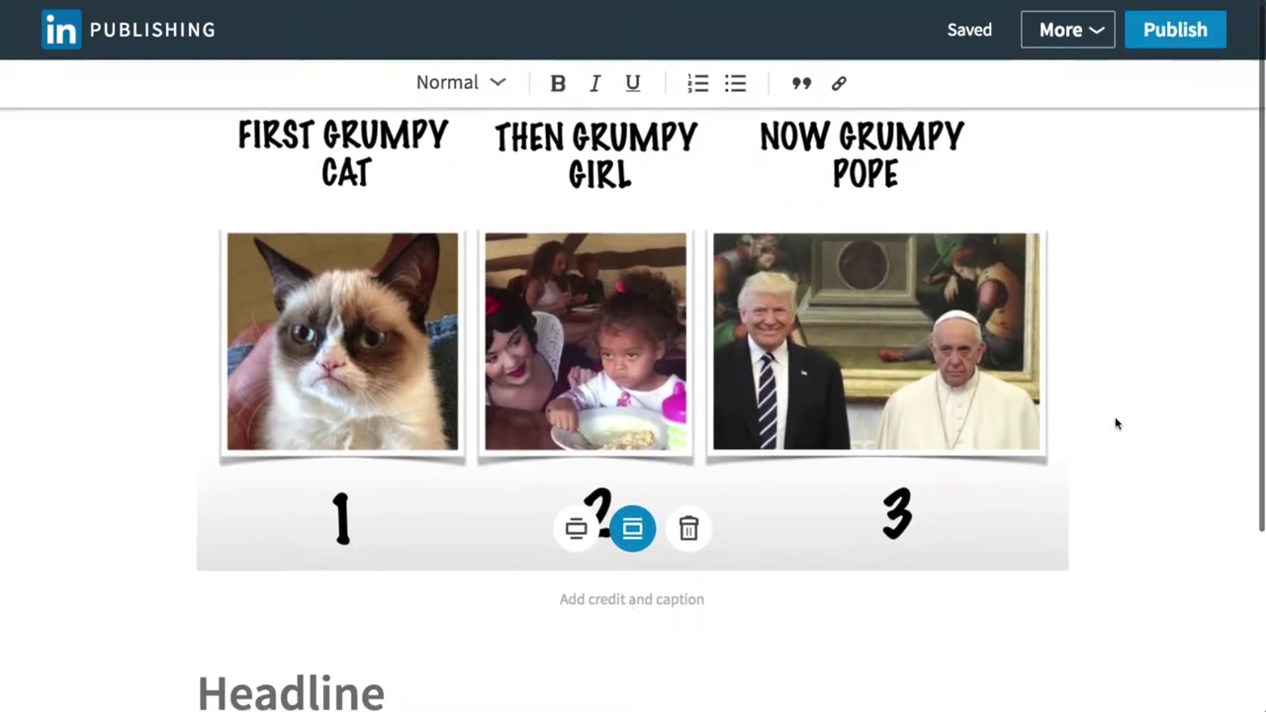
pyautogui.scroll(-5, 1115, 423)
# Leave the draft for your profile and open the full list via 'See 65 more articles'.
pyautogui.click(294, 450)
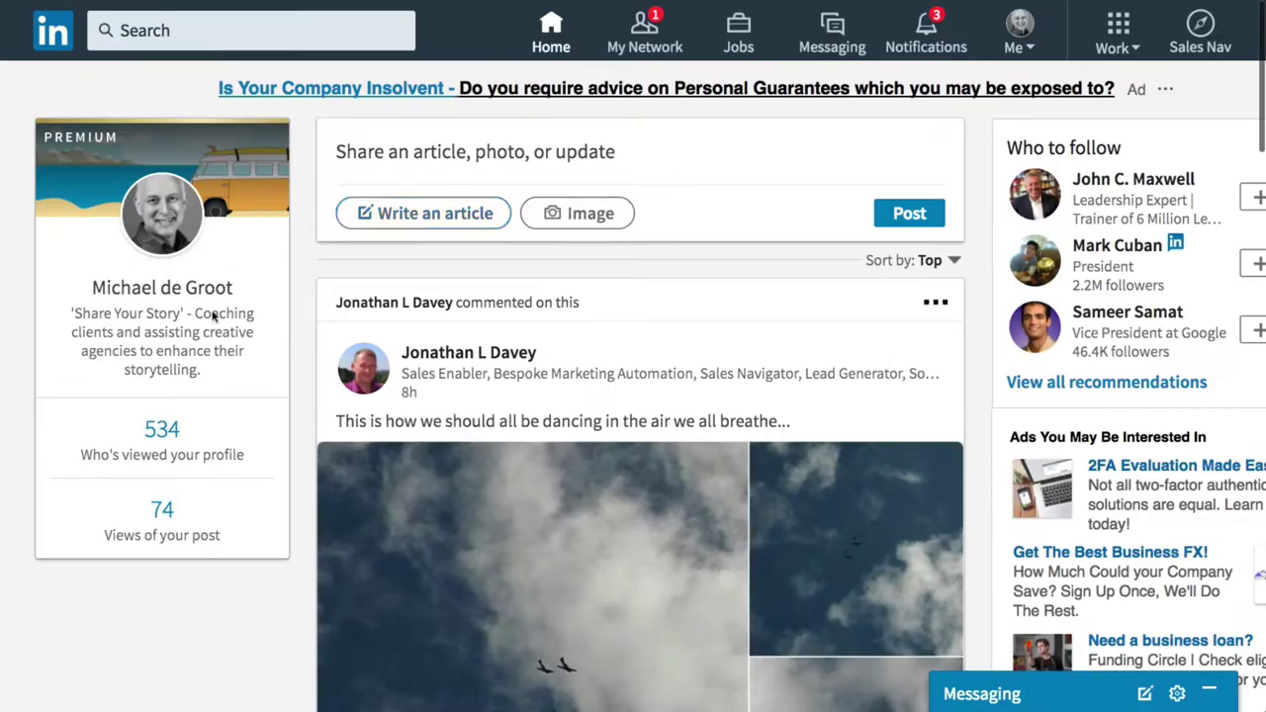
pyautogui.click(173, 224)
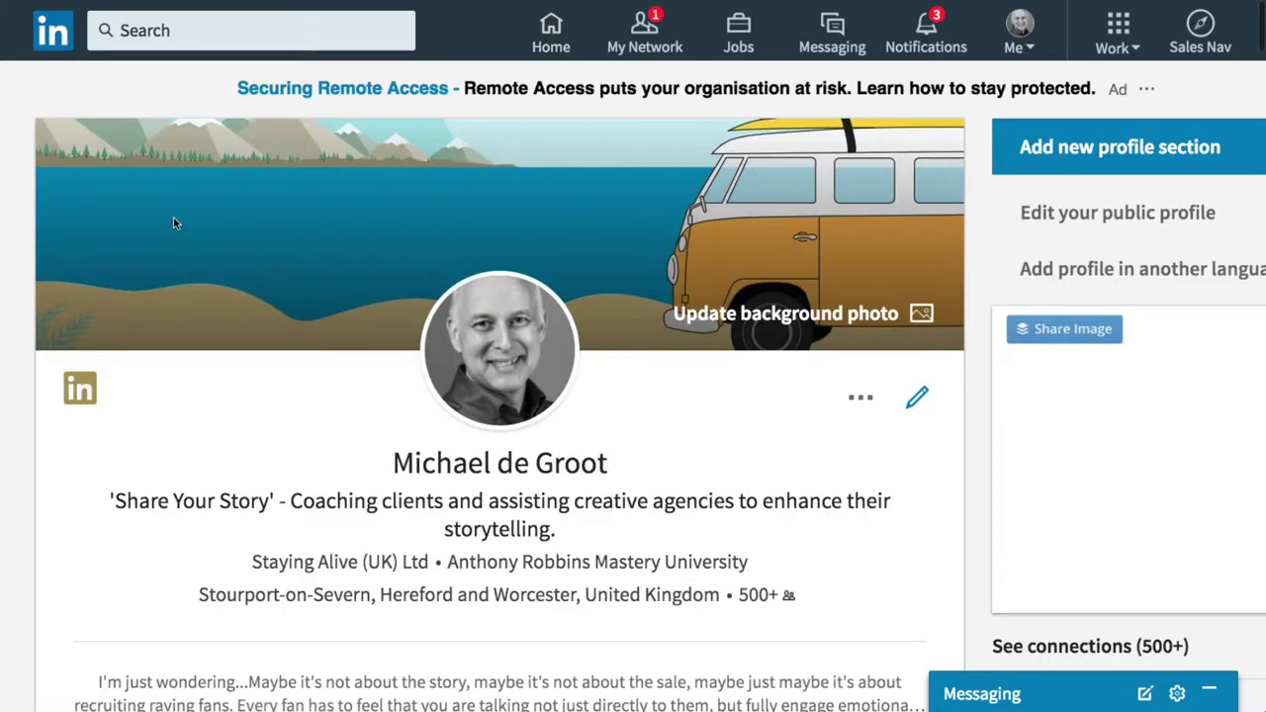
pyautogui.scroll(-5, 514, 550)
pyautogui.scroll(-3, 515, 549)
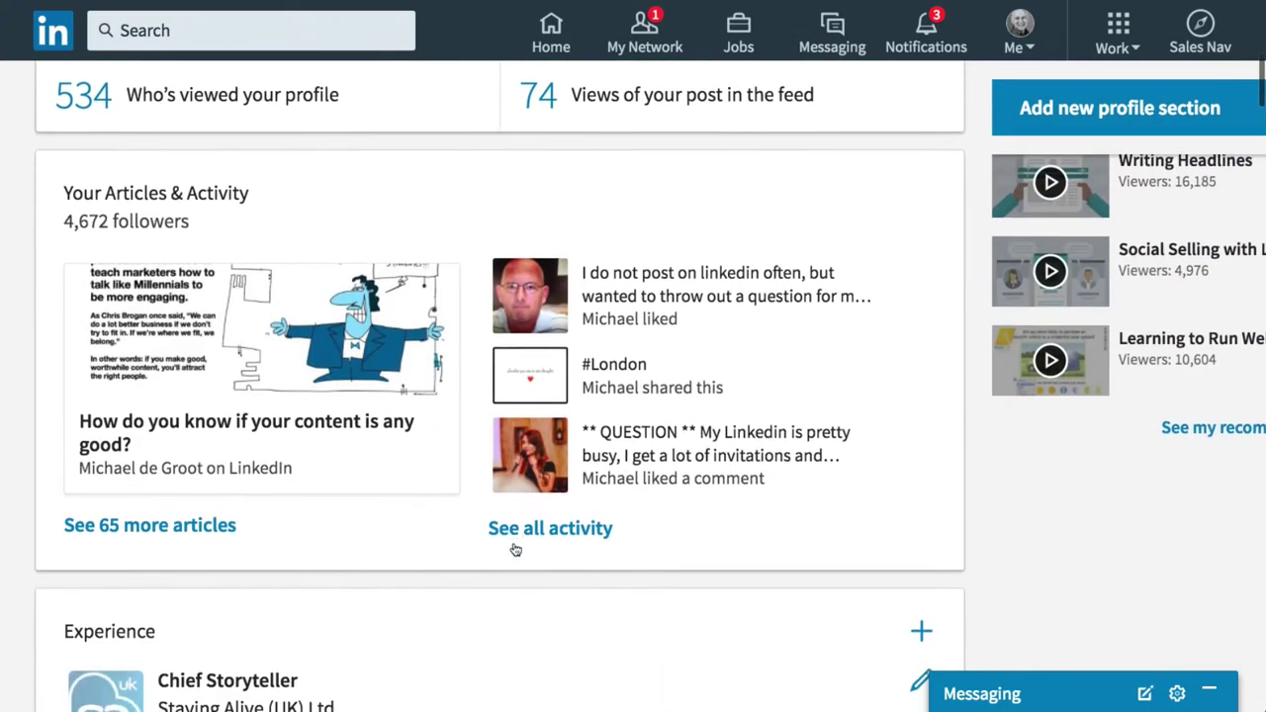
pyautogui.click(168, 511)
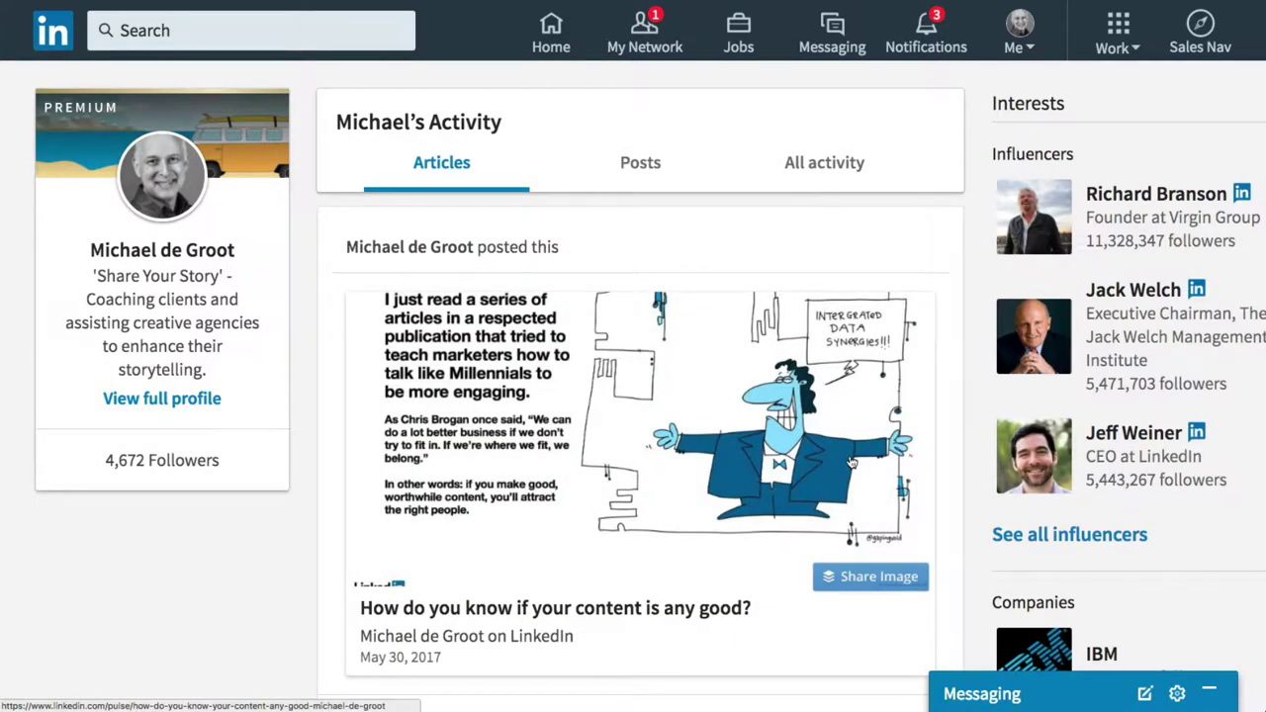
# Scroll the Articles activity list until the 'How do you know if your content is any good?' card appears.
pyautogui.scroll(-3, 852, 461)
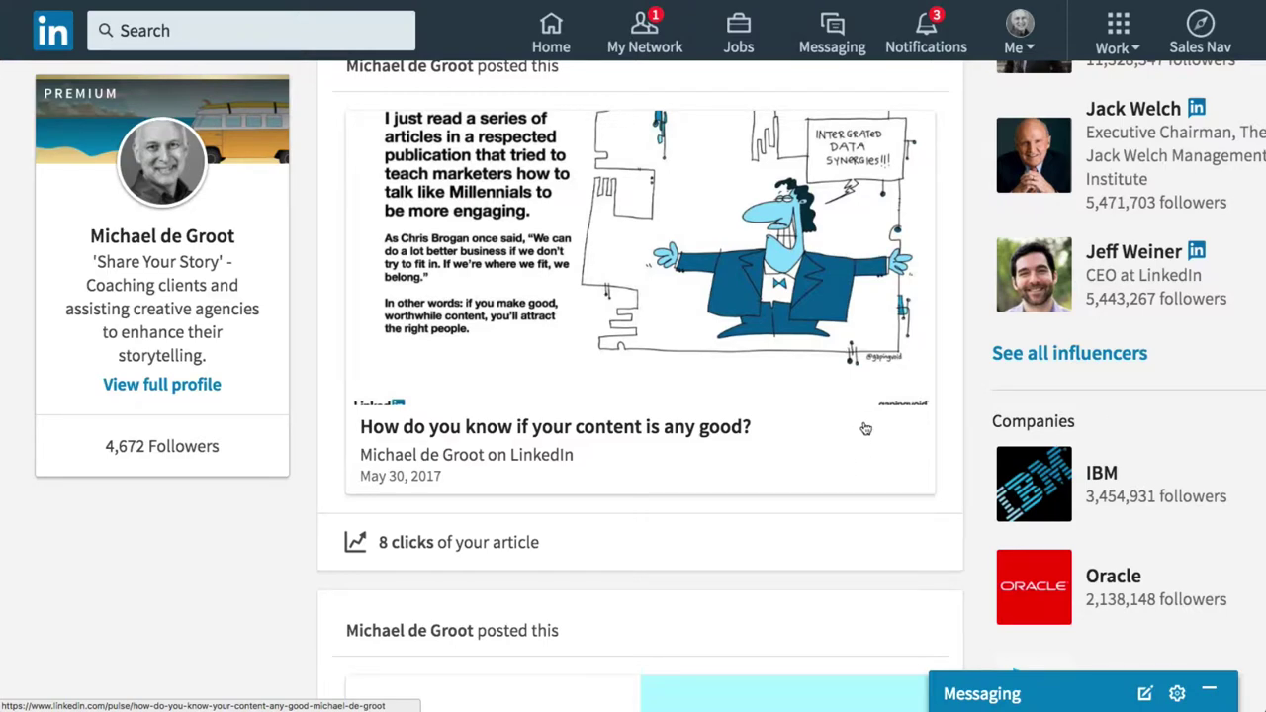
pyautogui.scroll(-3, 878, 427)
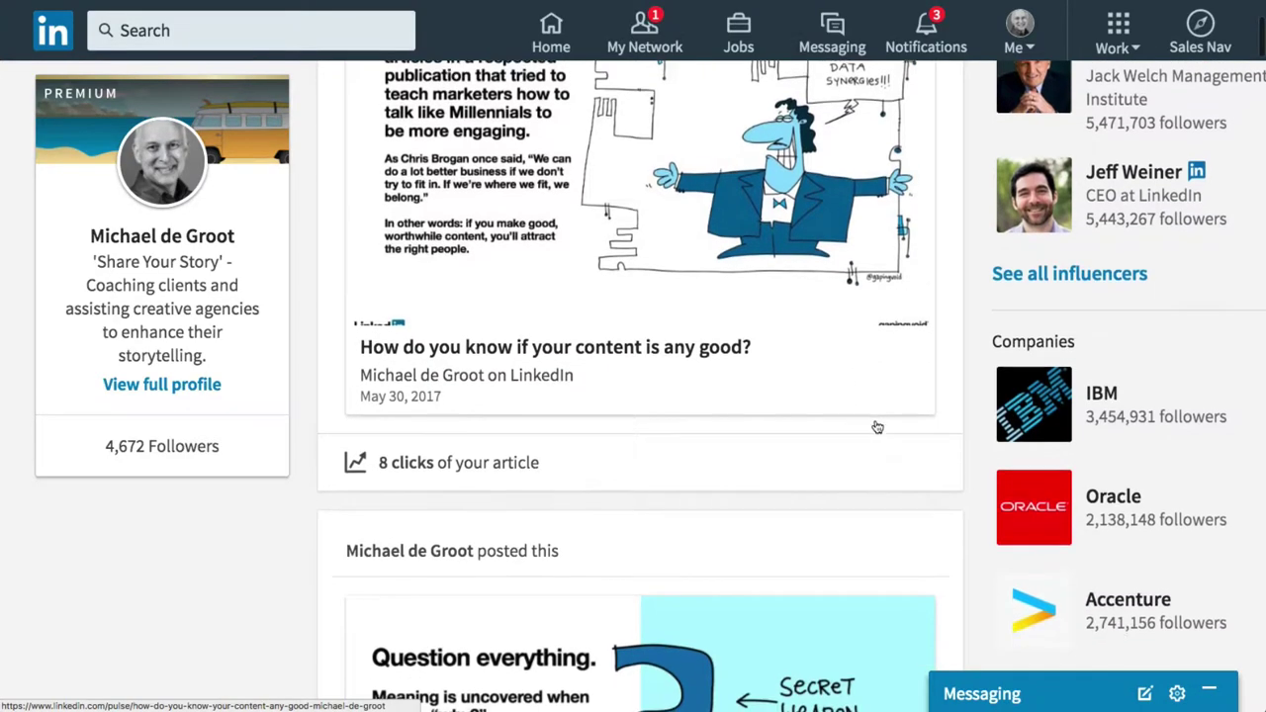
pyautogui.scroll(-2, 877, 427)
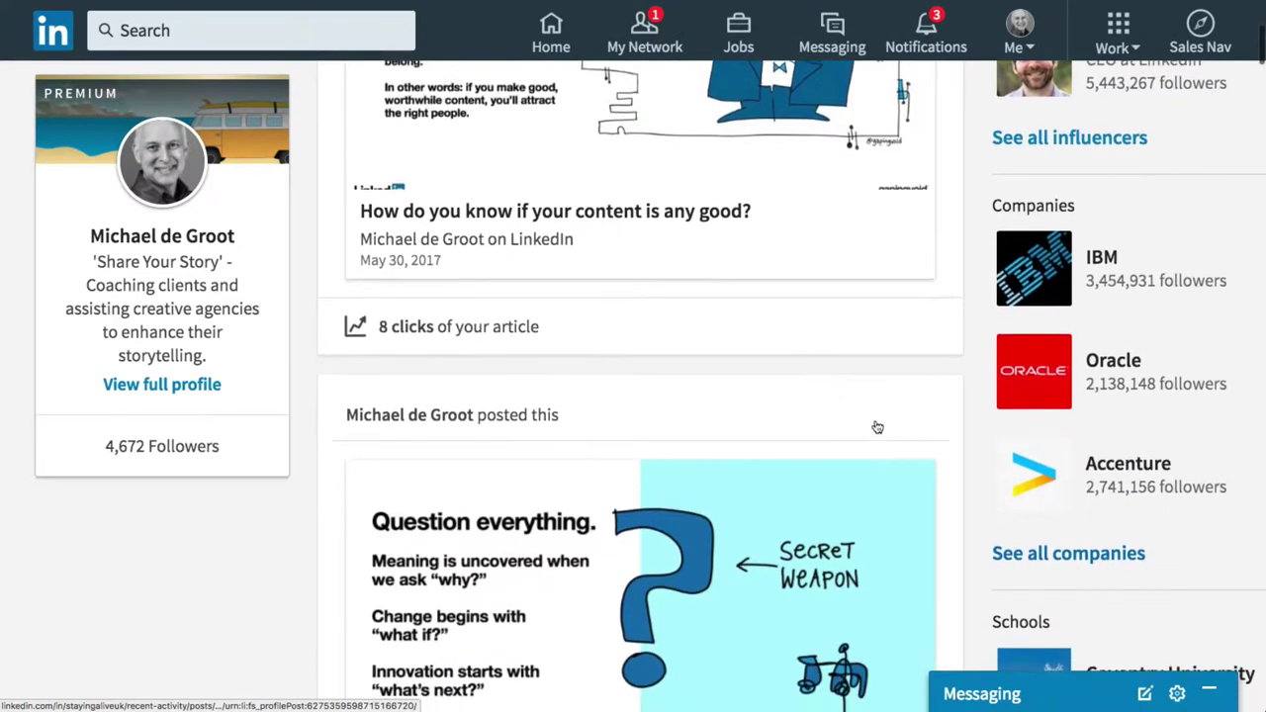
pyautogui.scroll(-8, 875, 426)
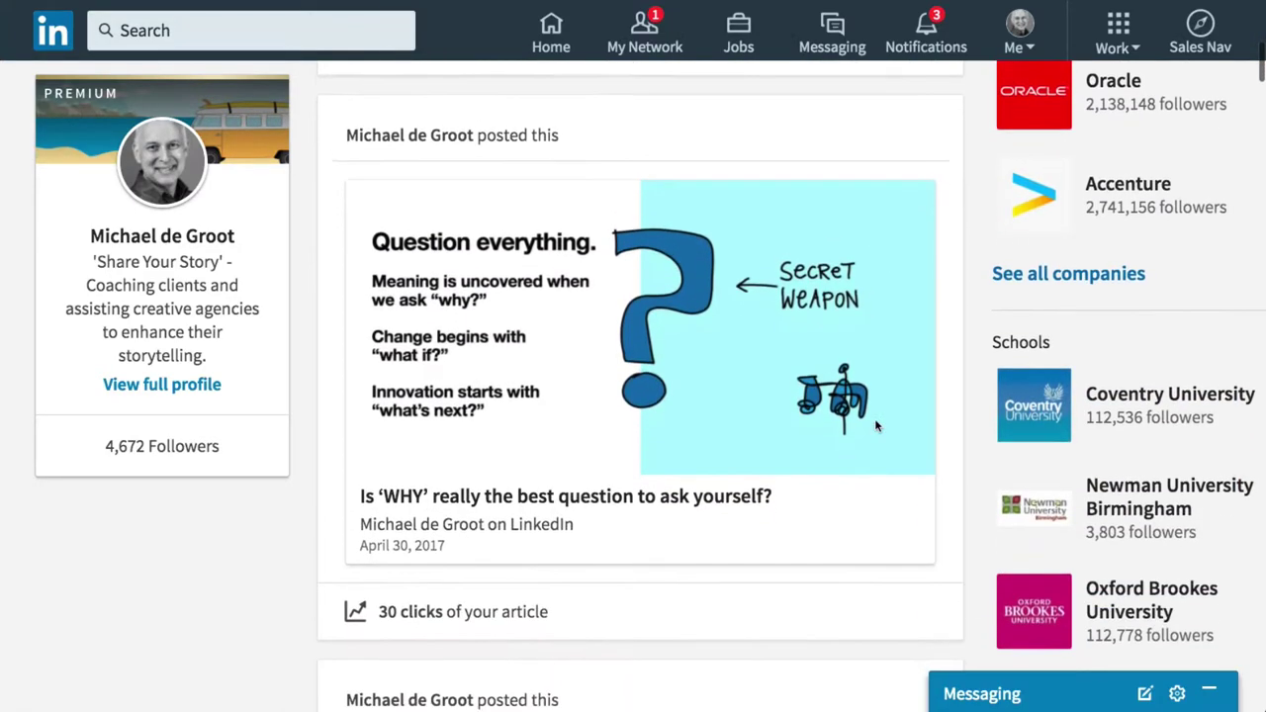
pyautogui.scroll(-5, 875, 425)
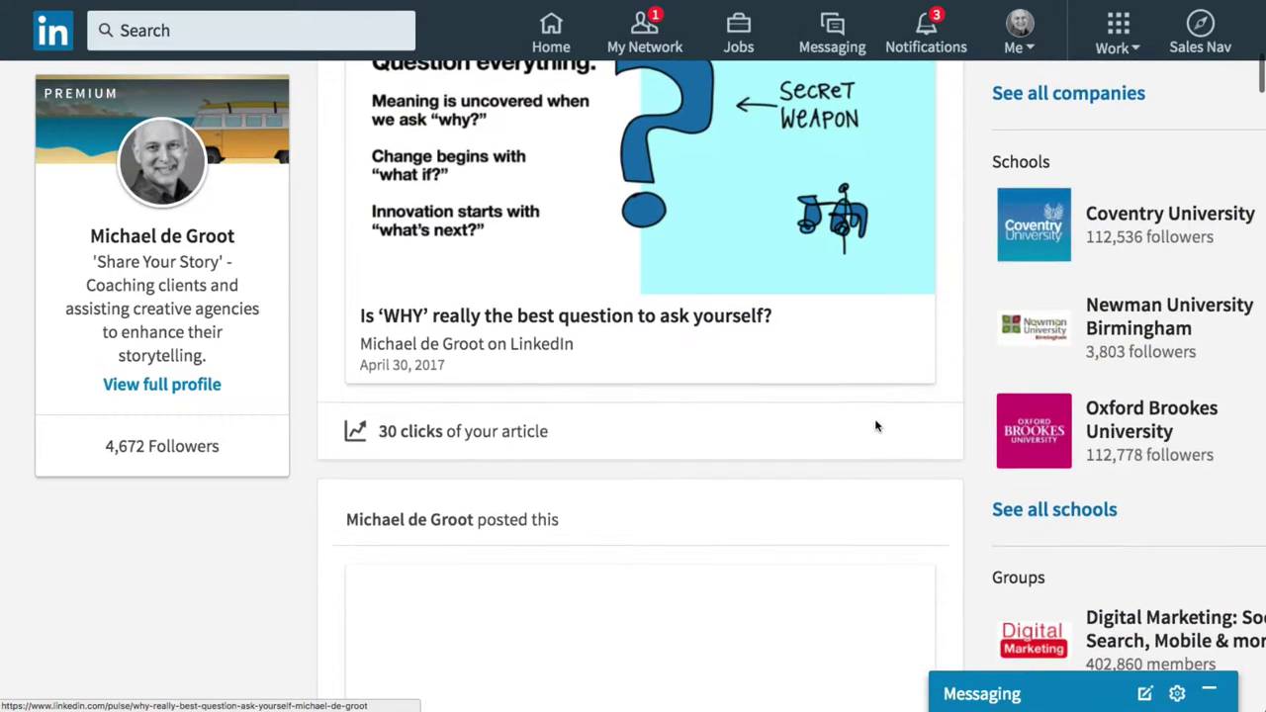
pyautogui.scroll(-6, 875, 425)
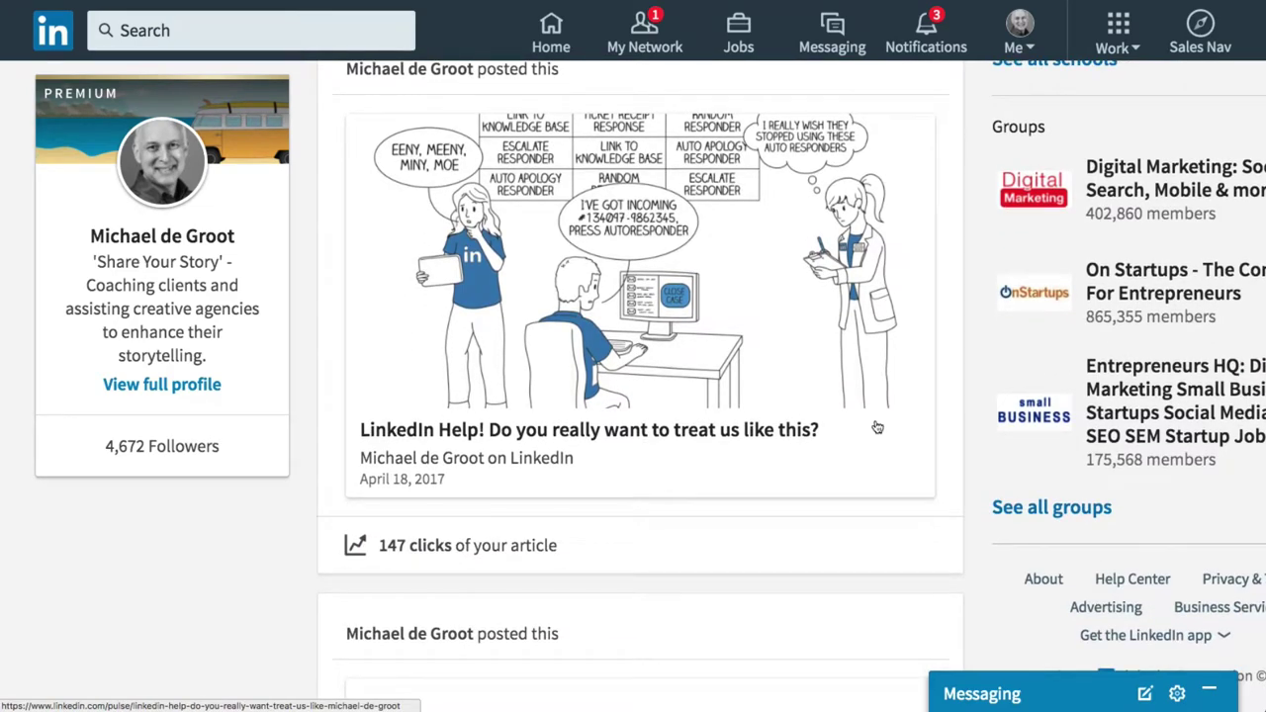
pyautogui.scroll(-12, 877, 428)
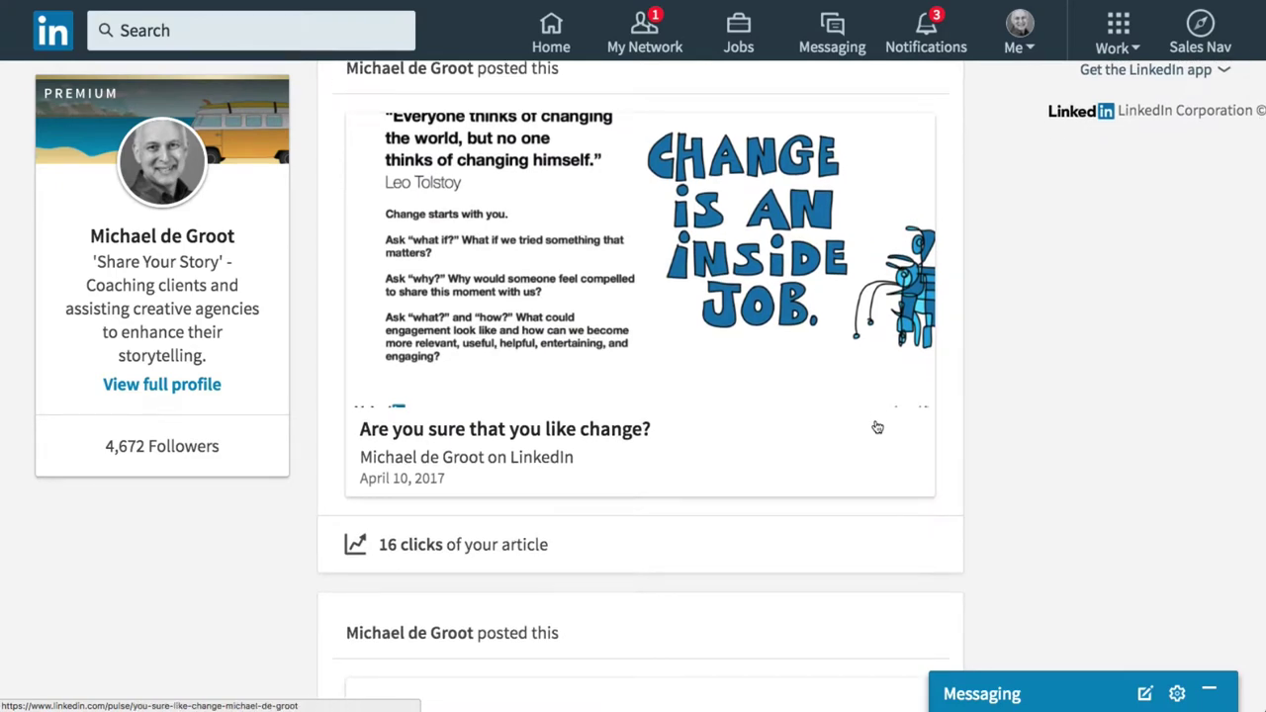
pyautogui.scroll(-6, 877, 427)
pyautogui.scroll(-4, 877, 427)
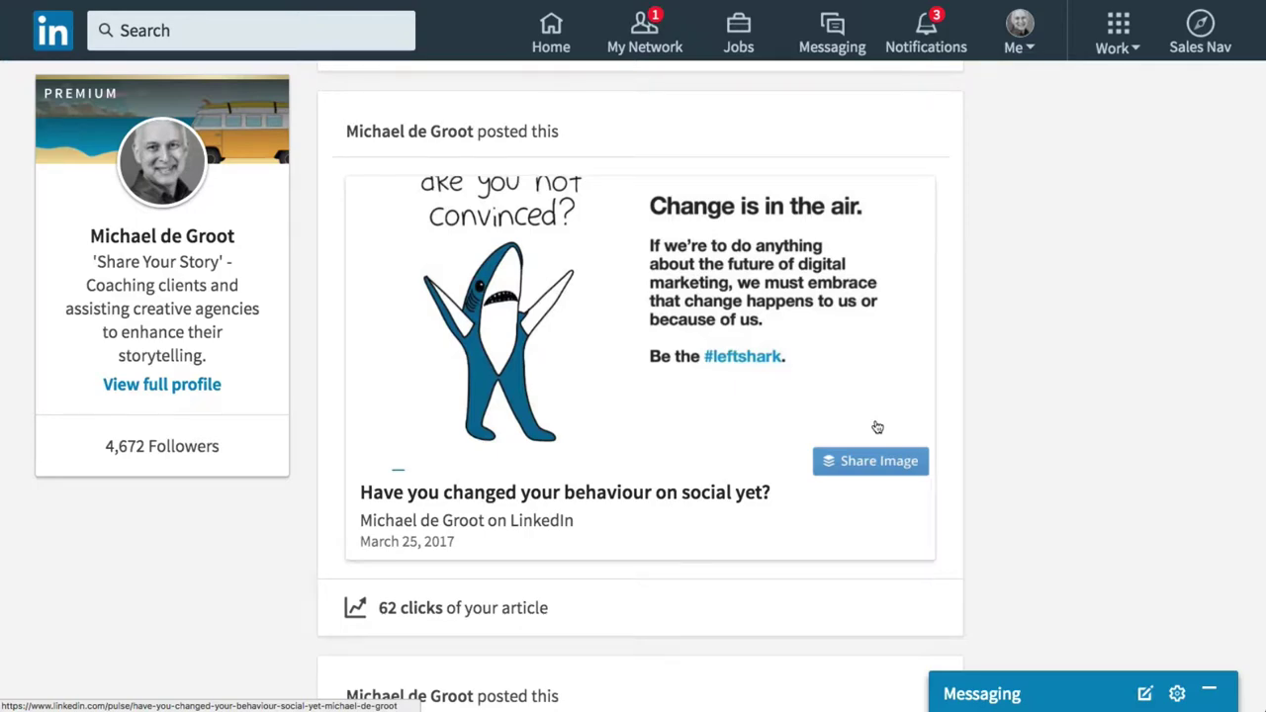
pyautogui.scroll(20, 876, 428)
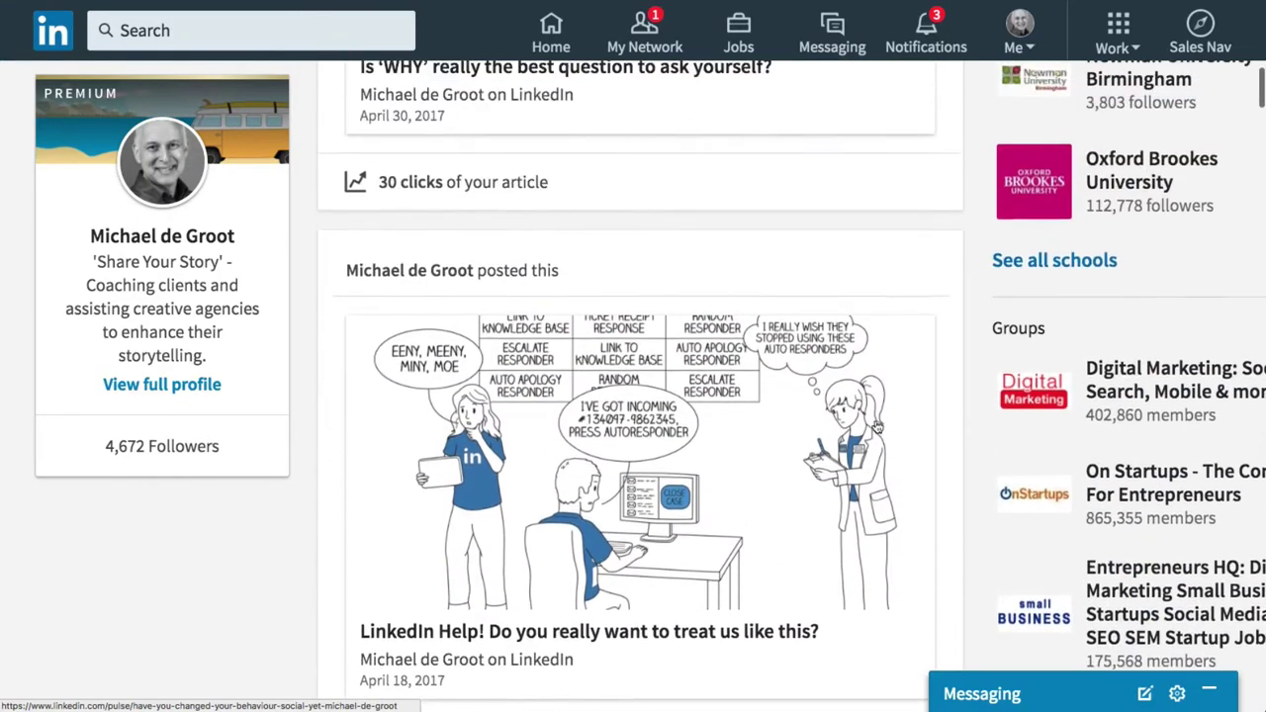
pyautogui.scroll(15, 876, 428)
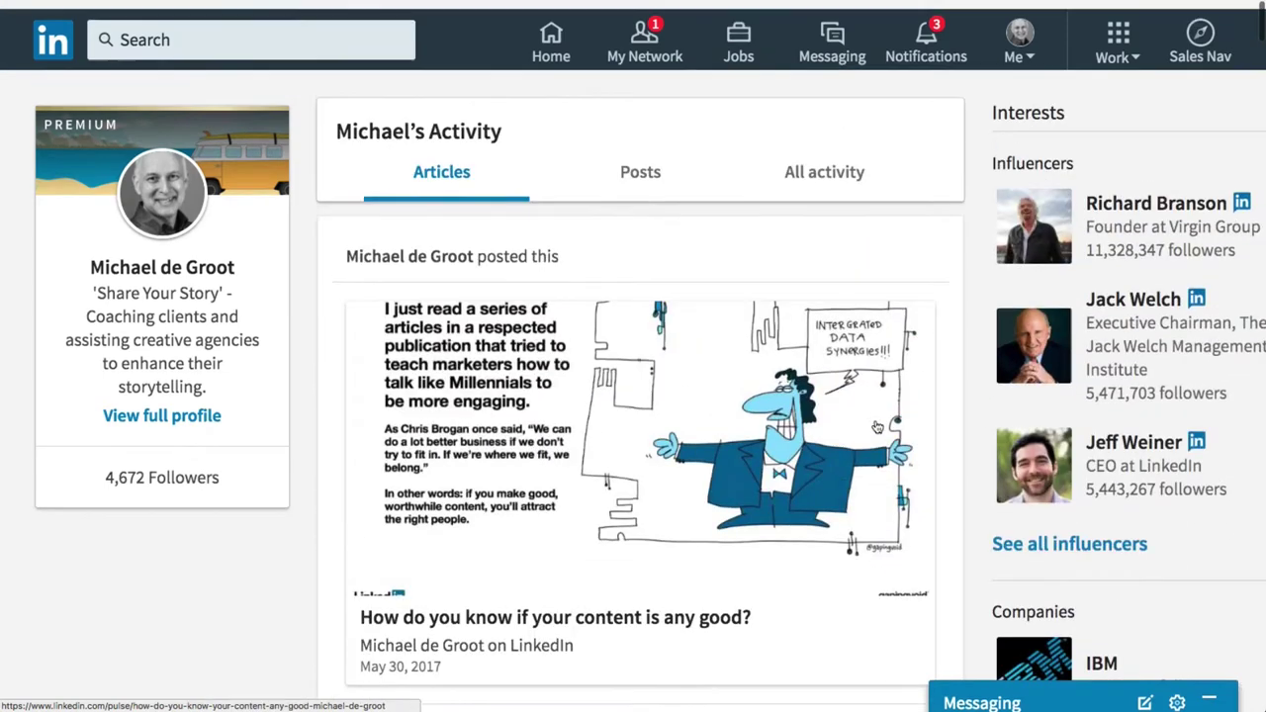
pyautogui.scroll(-4, 876, 427)
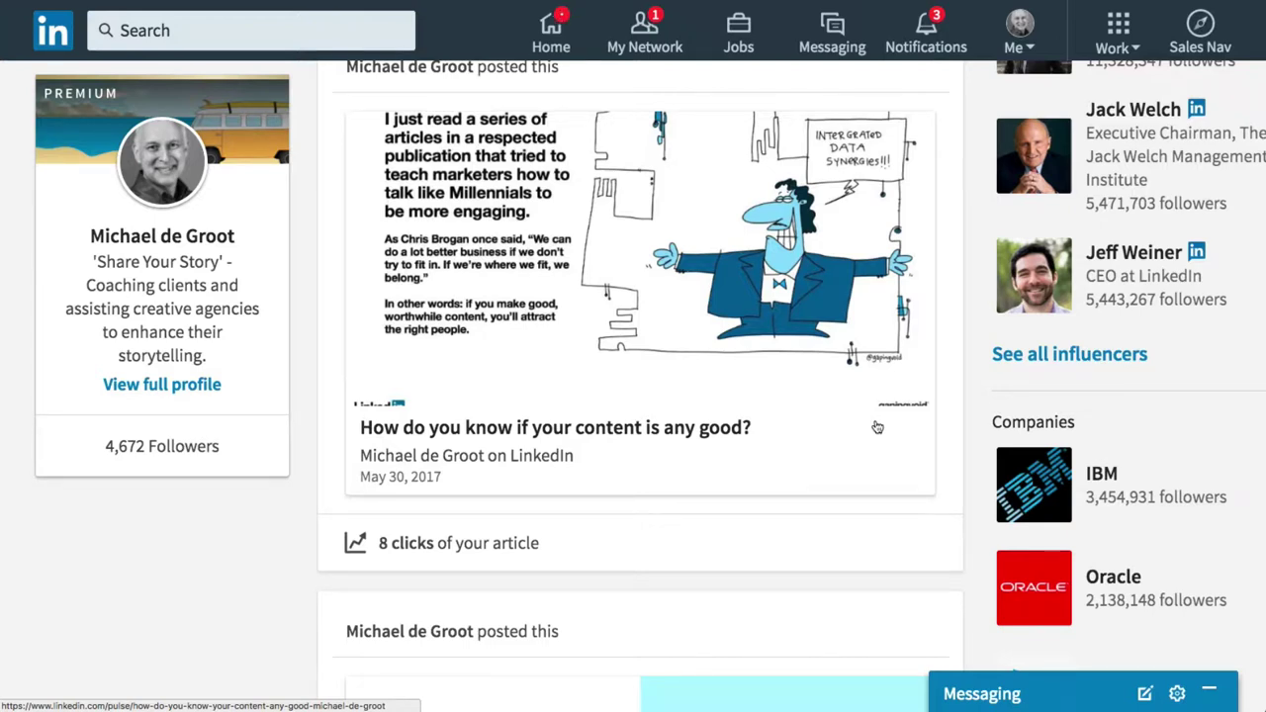
pyautogui.moveTo(573, 346)
# Open 'How do you know if your content is any good?' and scroll to its headline and opening paragraphs.
pyautogui.click(581, 436)
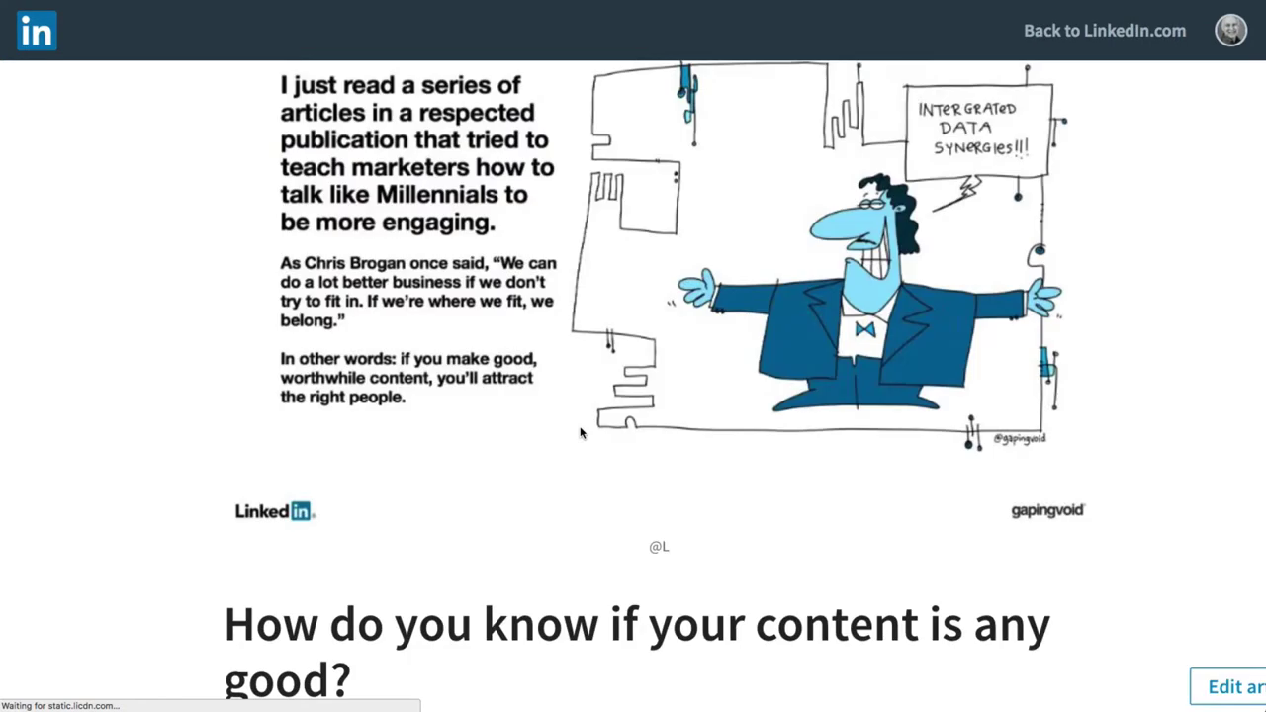
pyautogui.scroll(-5, 1163, 442)
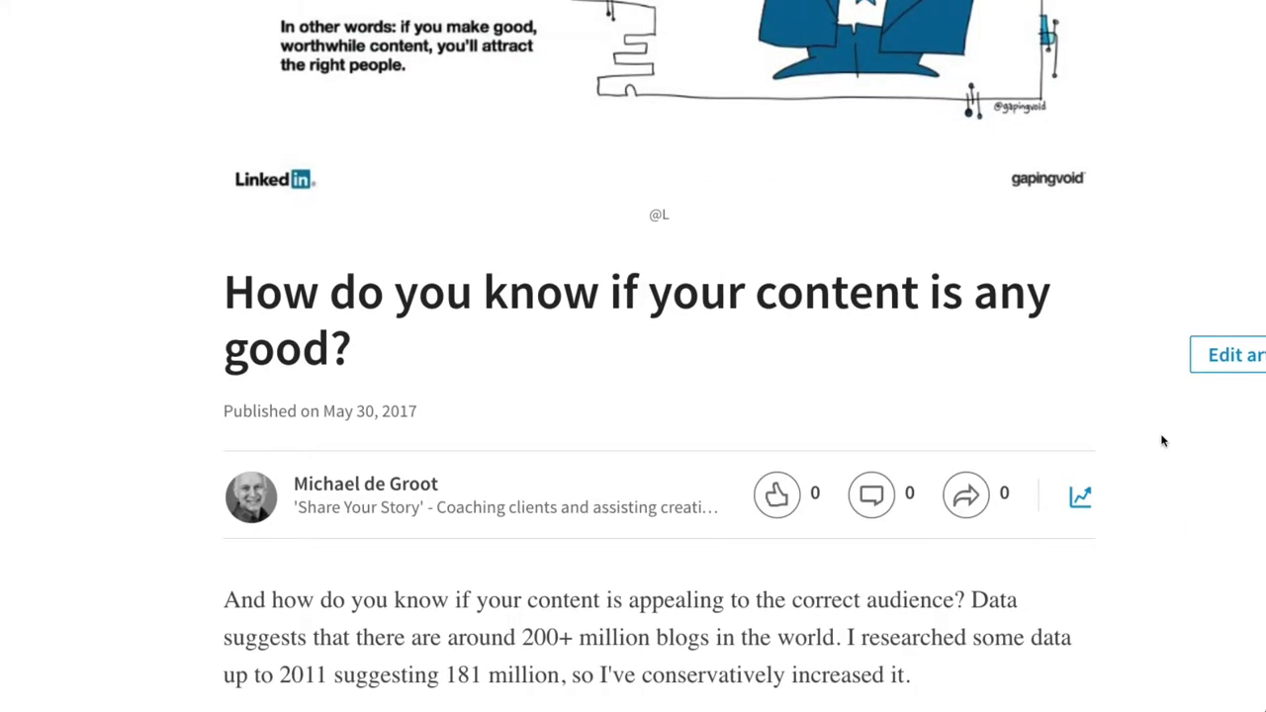
pyautogui.scroll(-1, 1163, 441)
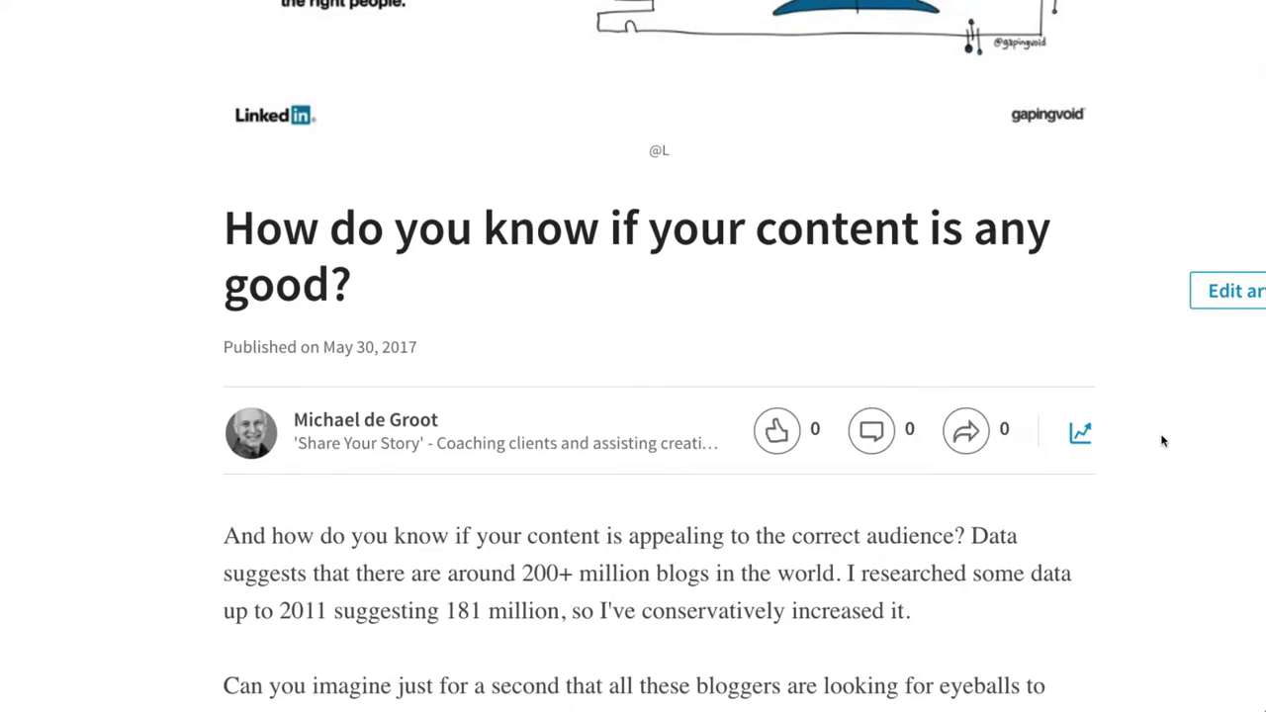
pyautogui.scroll(-5, 1163, 441)
pyautogui.scroll(-1, 1163, 441)
pyautogui.scroll(3, 1163, 441)
pyautogui.scroll(3, 1164, 441)
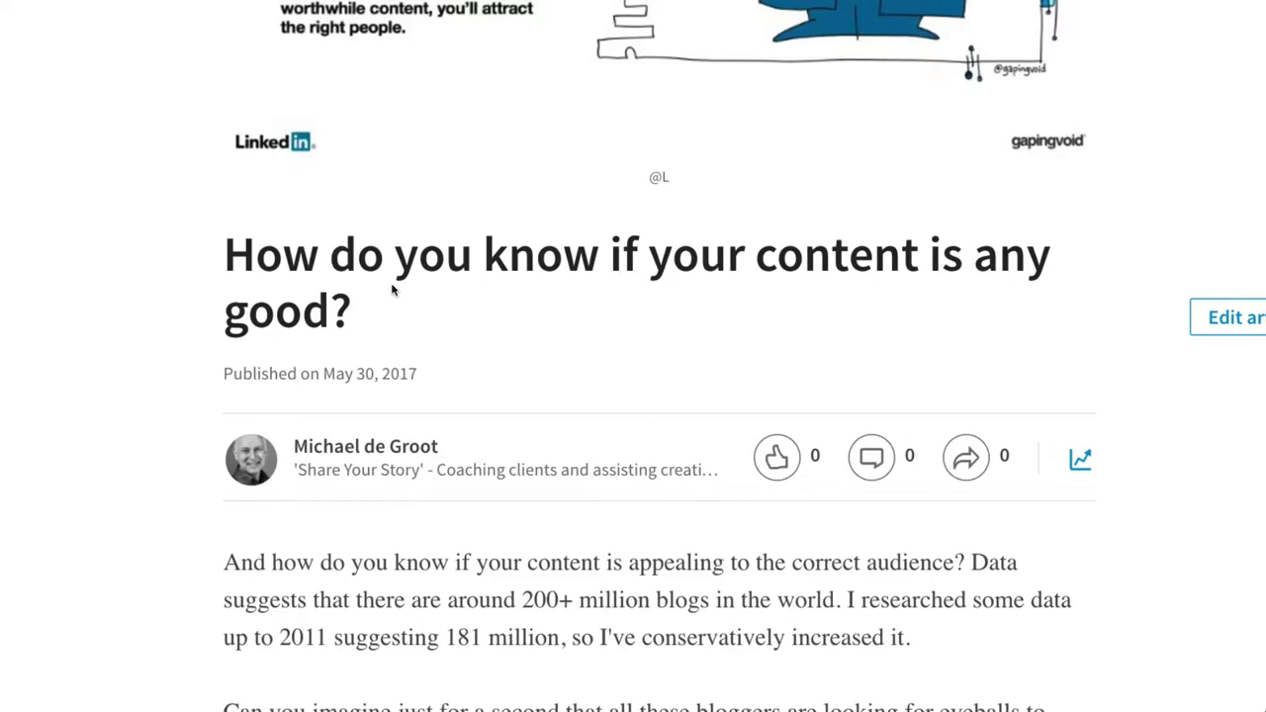
pyautogui.scroll(-3, 560, 373)
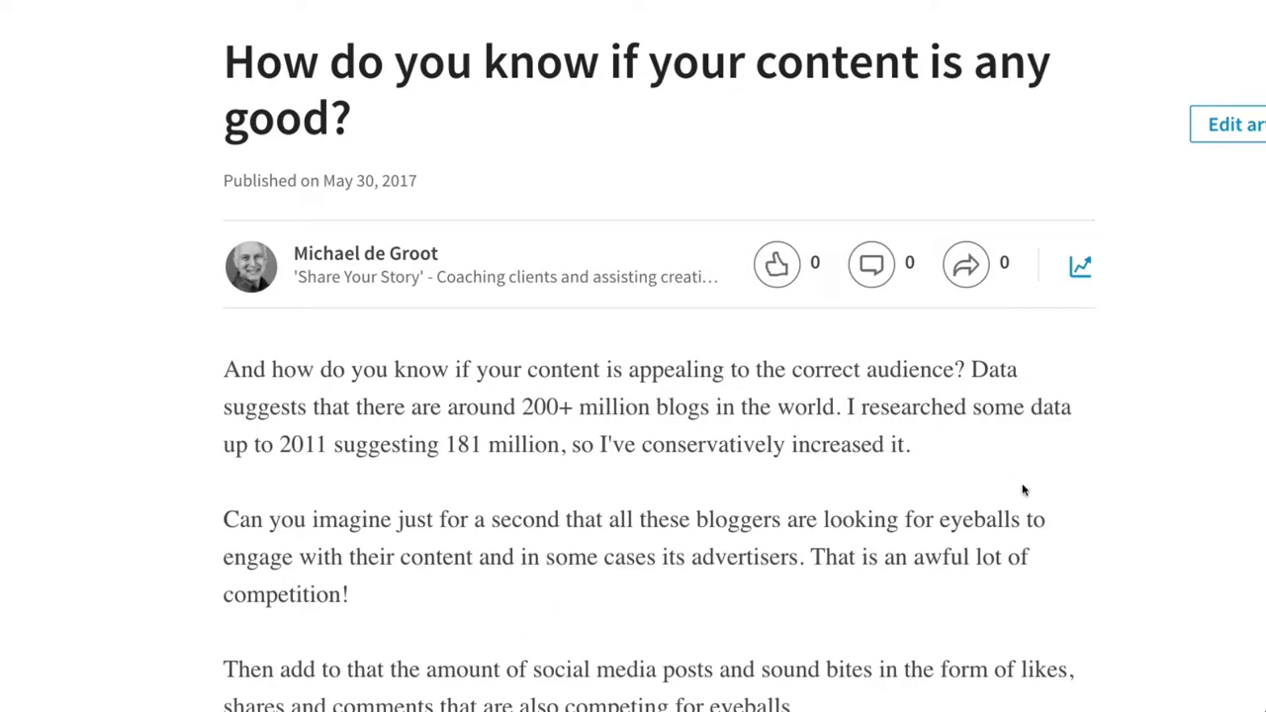
# Scroll through the article body to the Statista Facebook mobile advertising revenue chart for 2013–2021.
pyautogui.scroll(-3, 1024, 490)
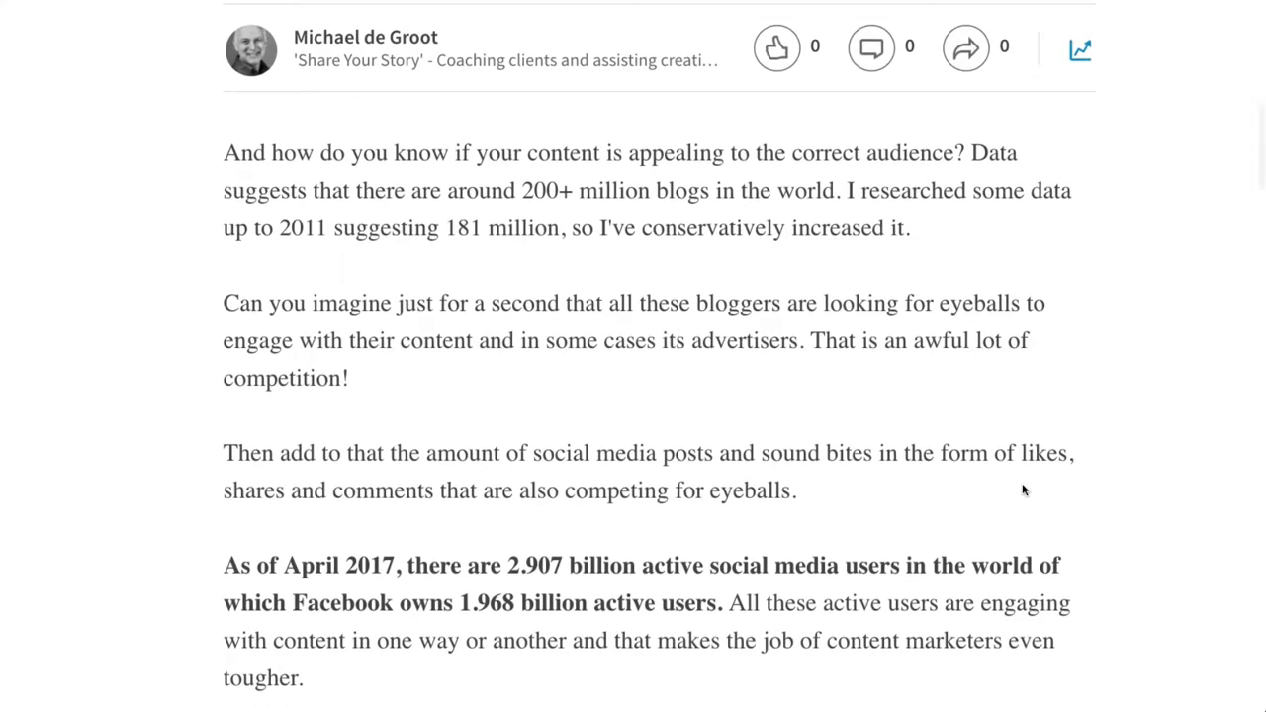
pyautogui.scroll(3, 1023, 490)
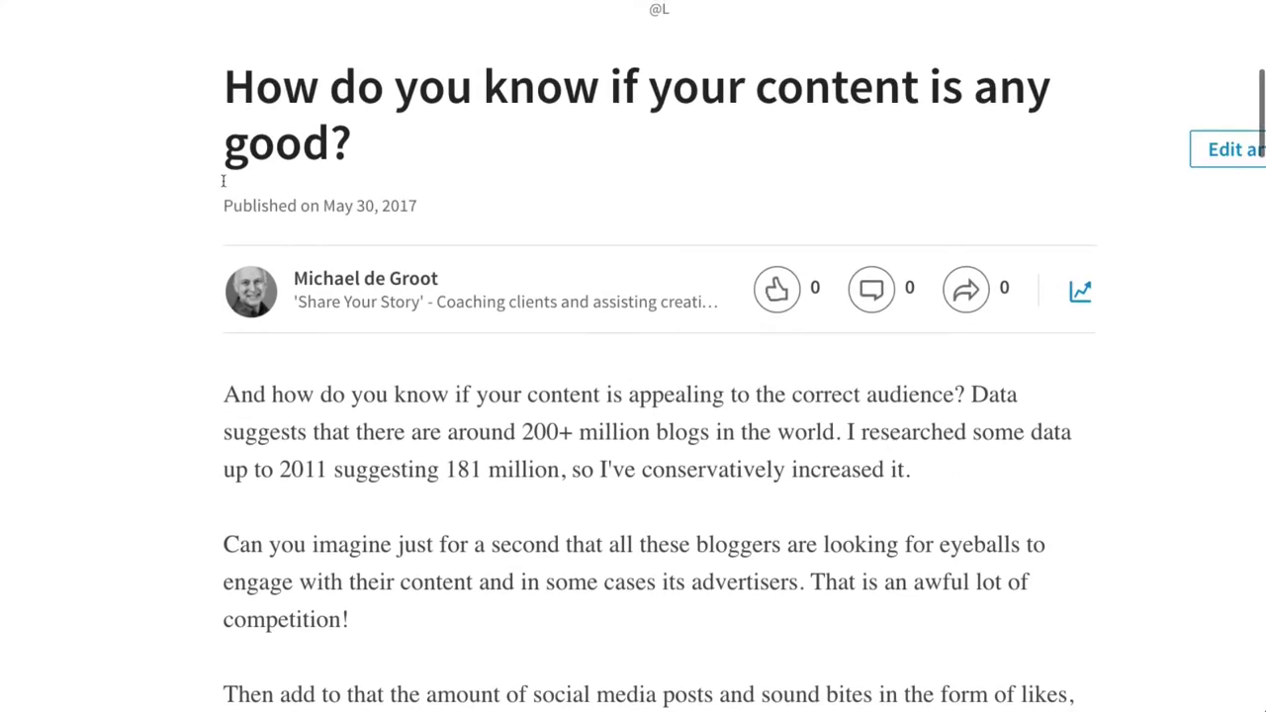
pyautogui.scroll(-12, 1085, 524)
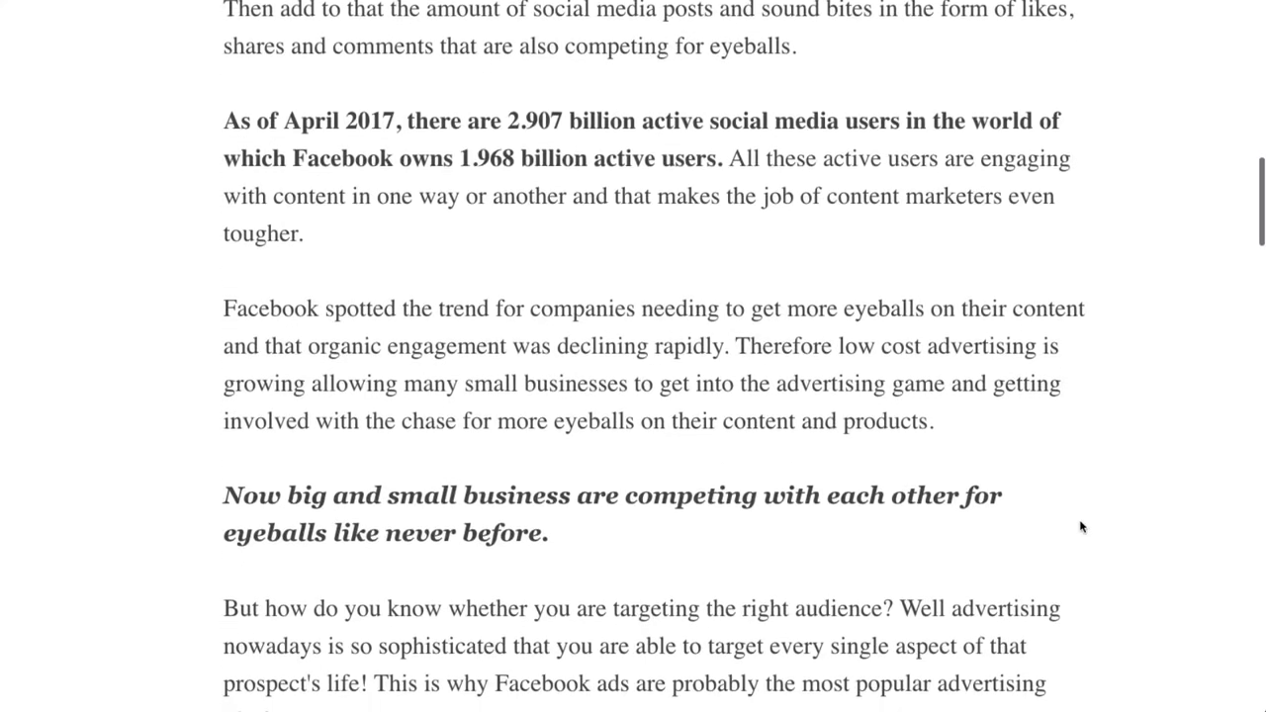
pyautogui.scroll(-10, 1081, 526)
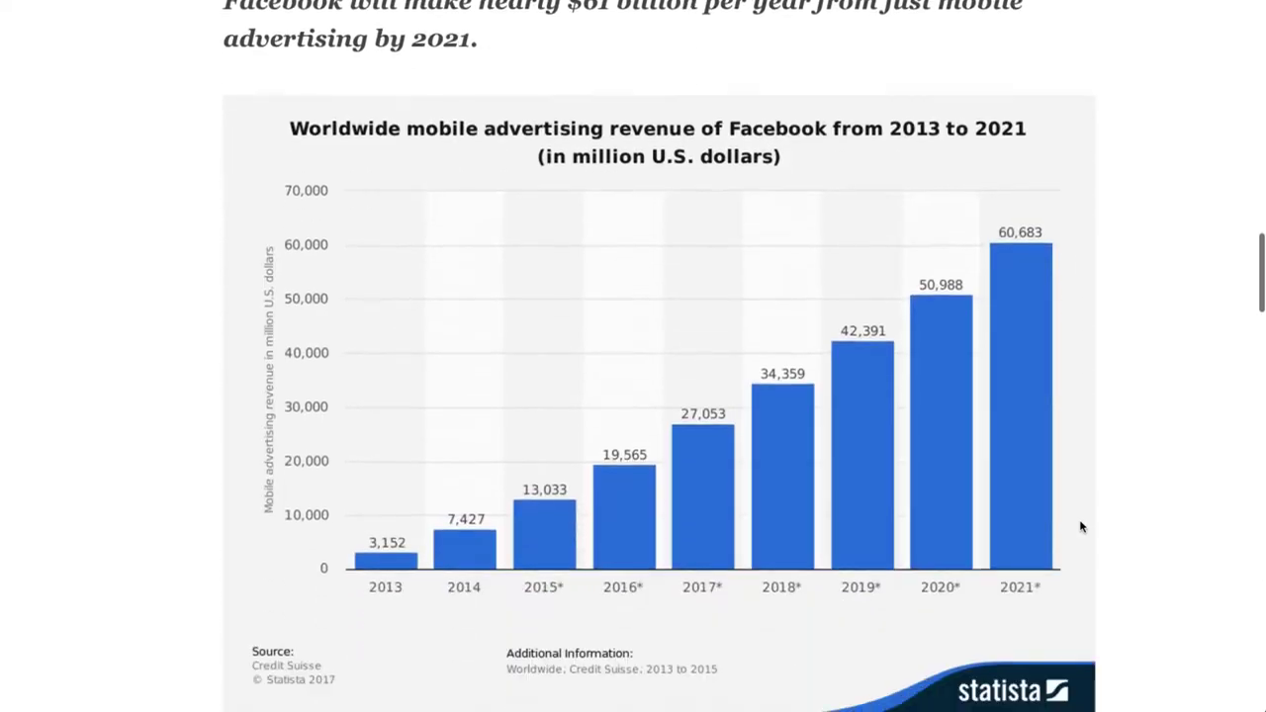
pyautogui.scroll(-1, 1081, 527)
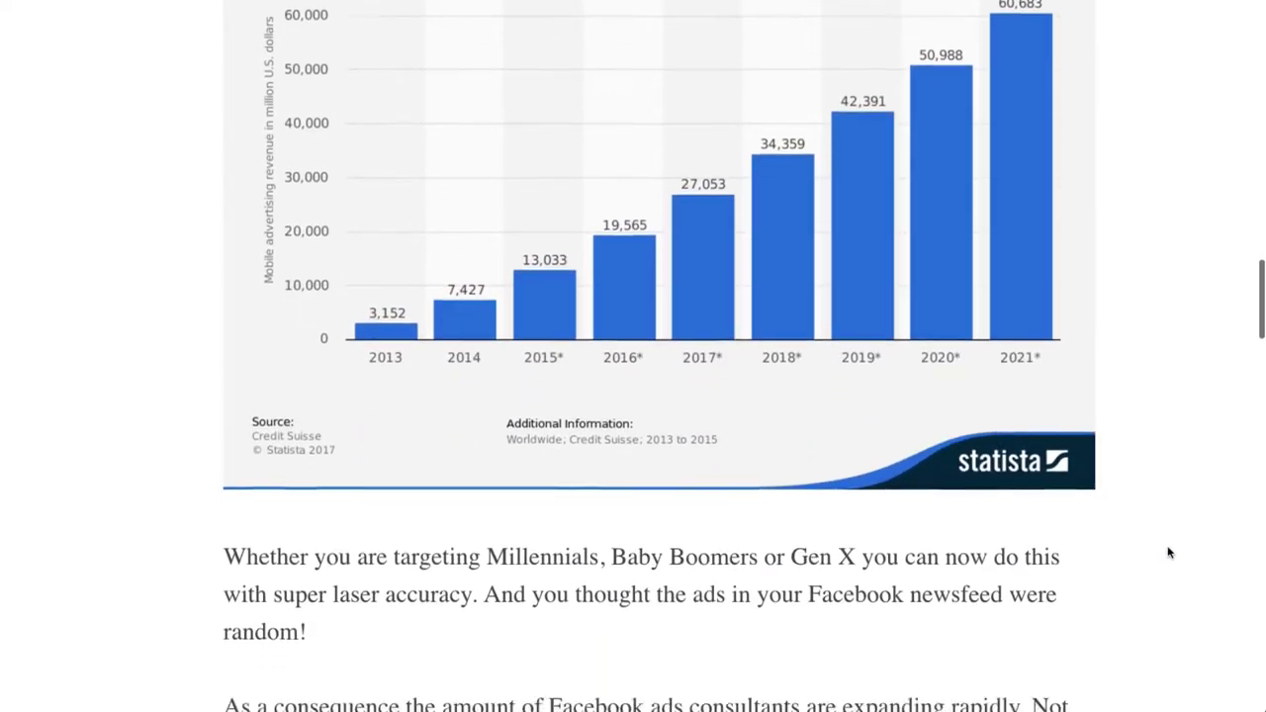
pyautogui.scroll(-9, 1169, 553)
pyautogui.scroll(-7, 1169, 553)
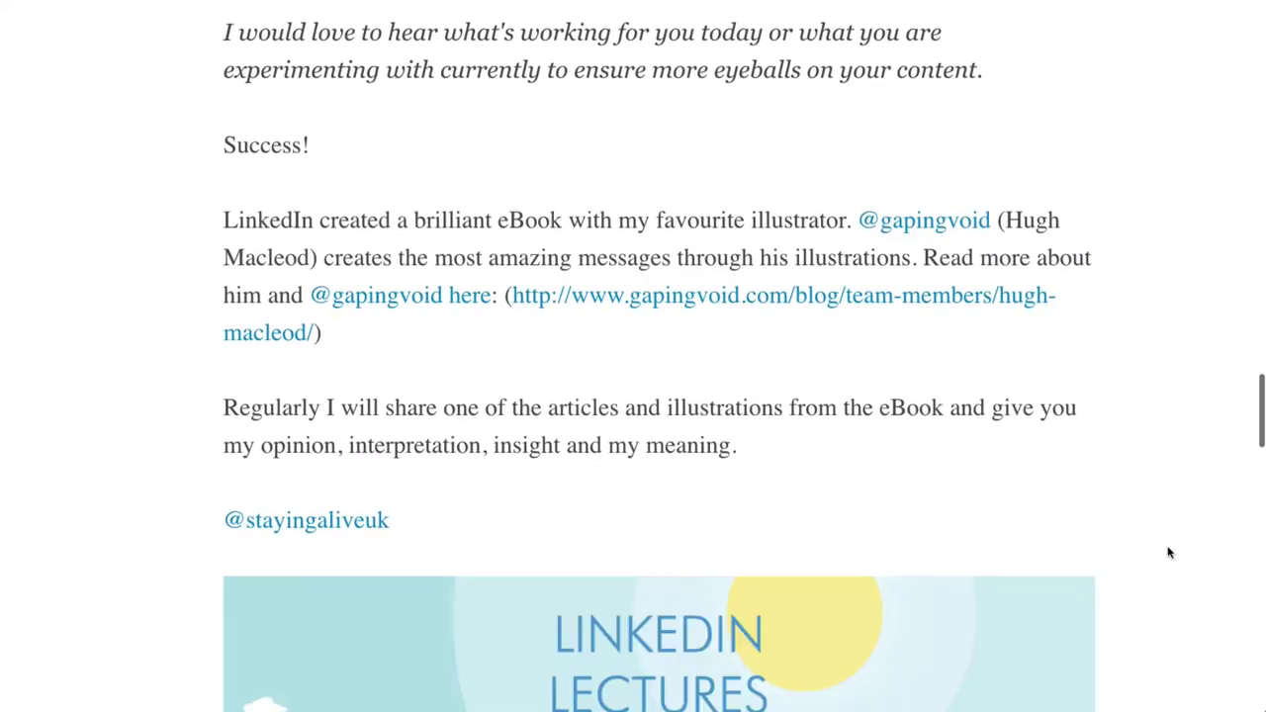
pyautogui.scroll(5, 1170, 553)
pyautogui.scroll(10, 1169, 553)
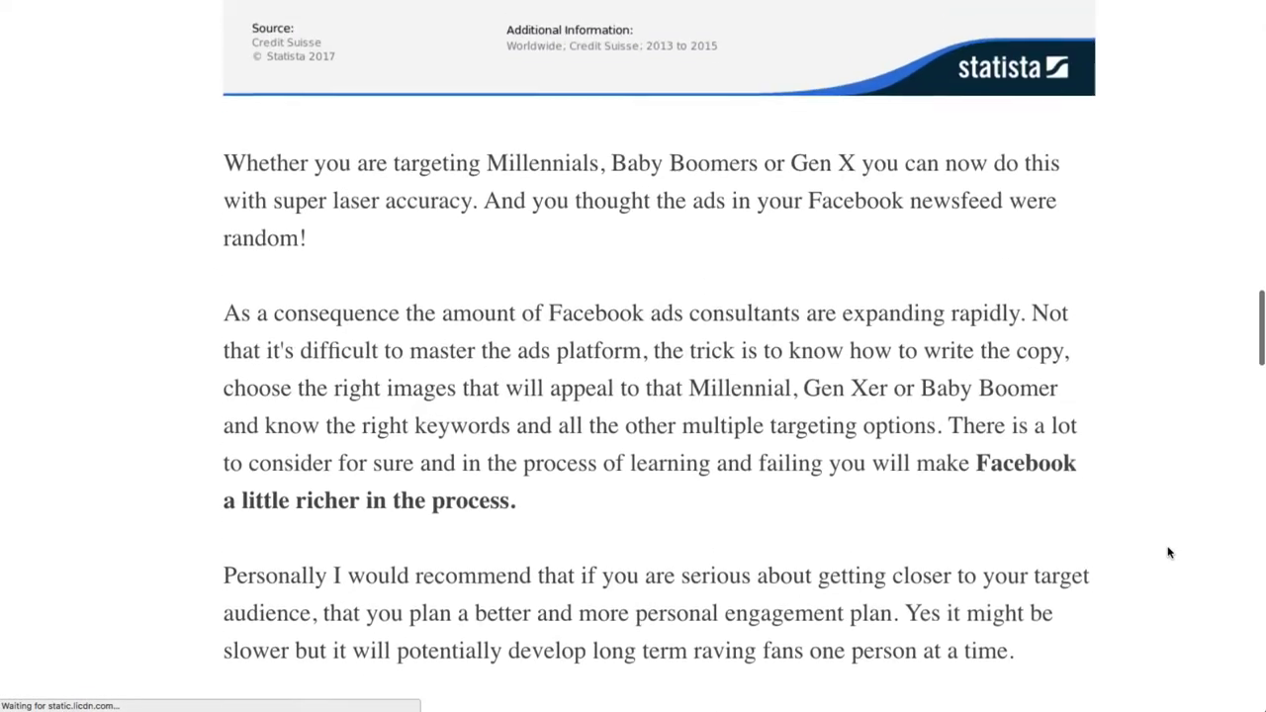
pyautogui.scroll(12, 1169, 553)
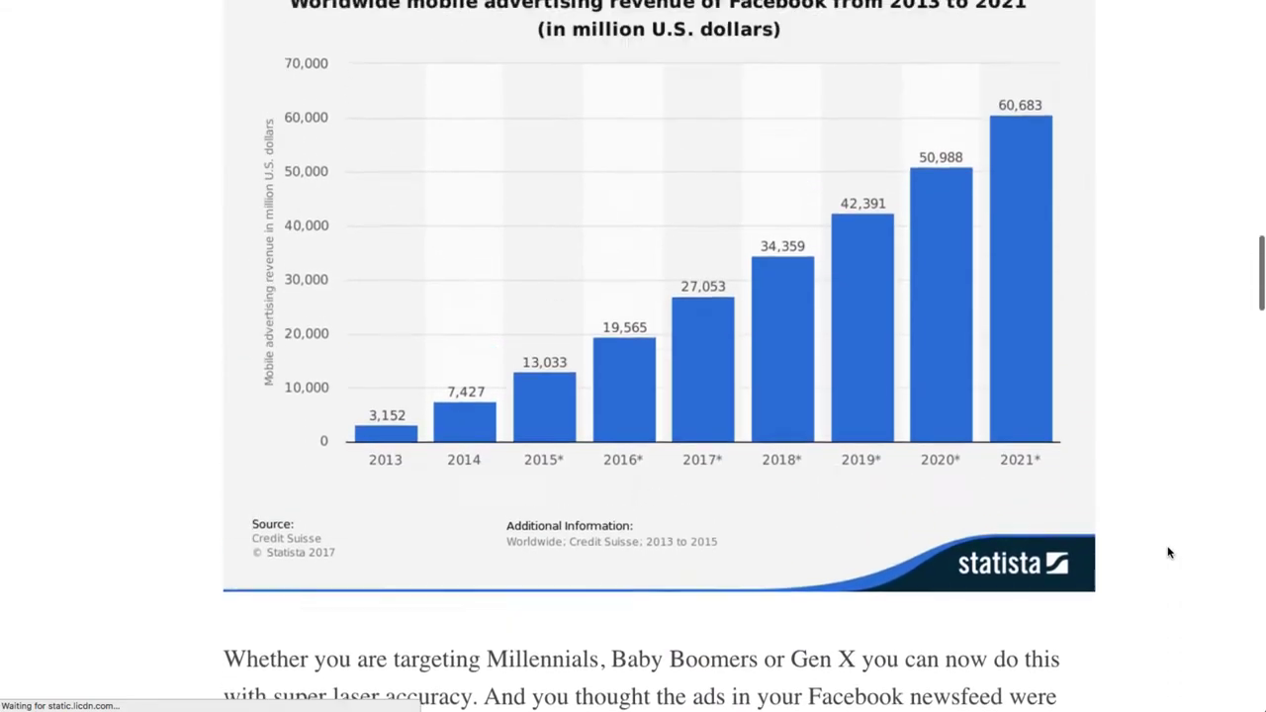
pyautogui.scroll(9, 1169, 553)
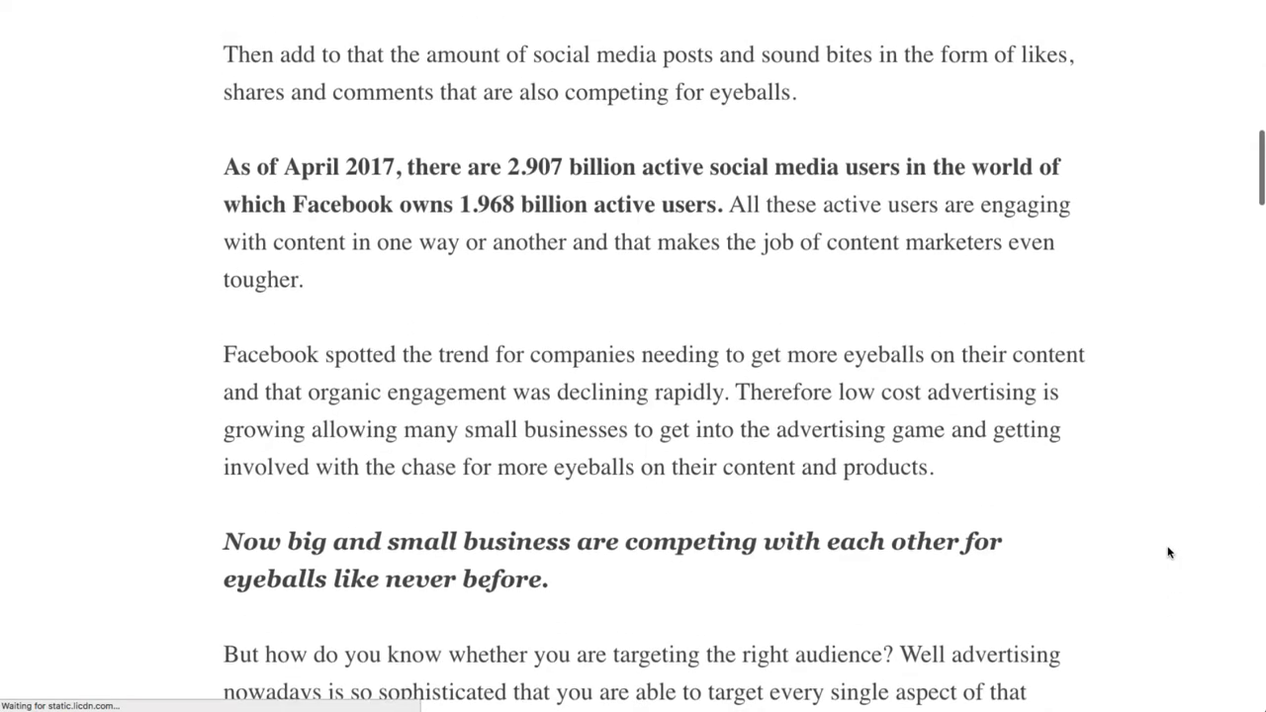
pyautogui.scroll(2, 1169, 553)
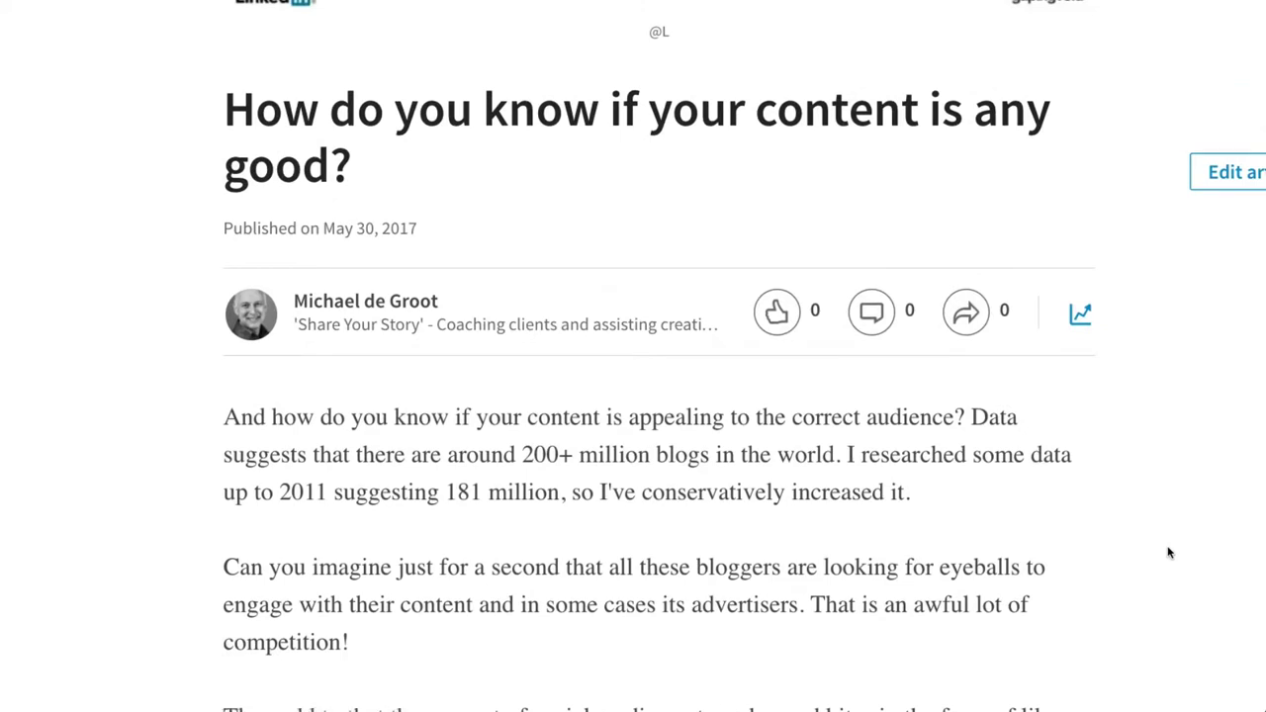
pyautogui.scroll(-6, 1170, 553)
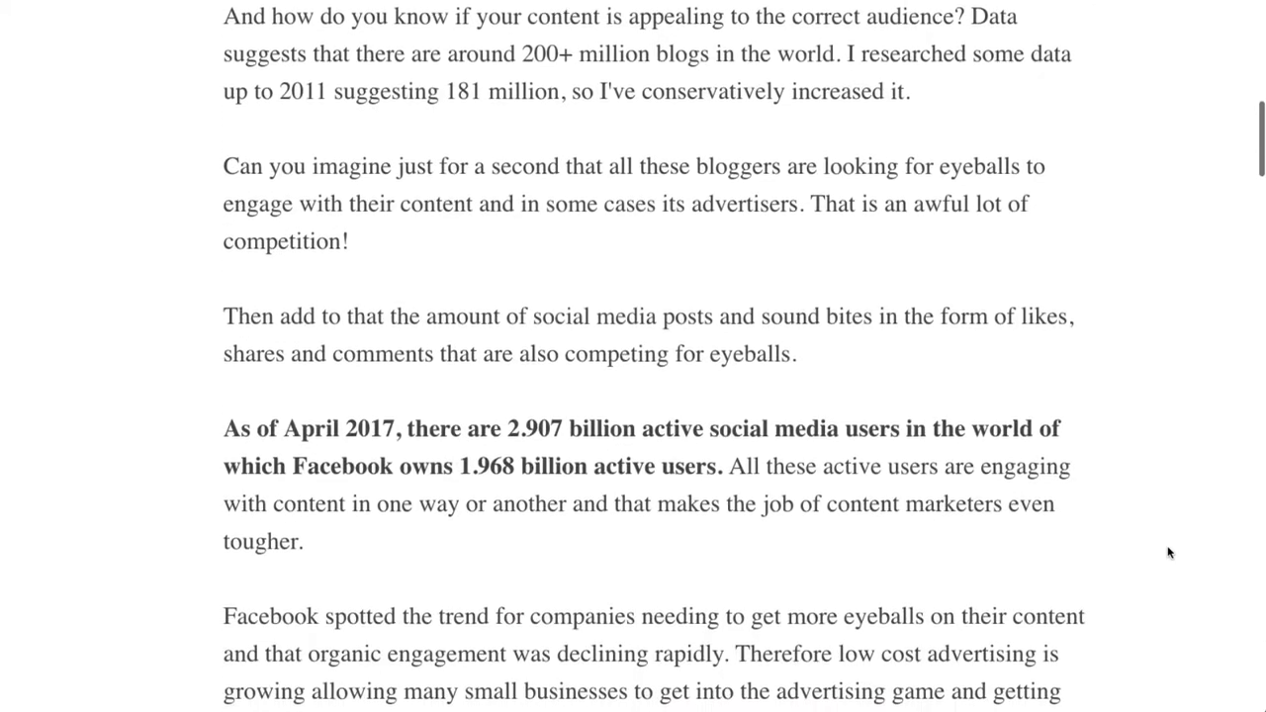
pyautogui.scroll(-1, 1169, 552)
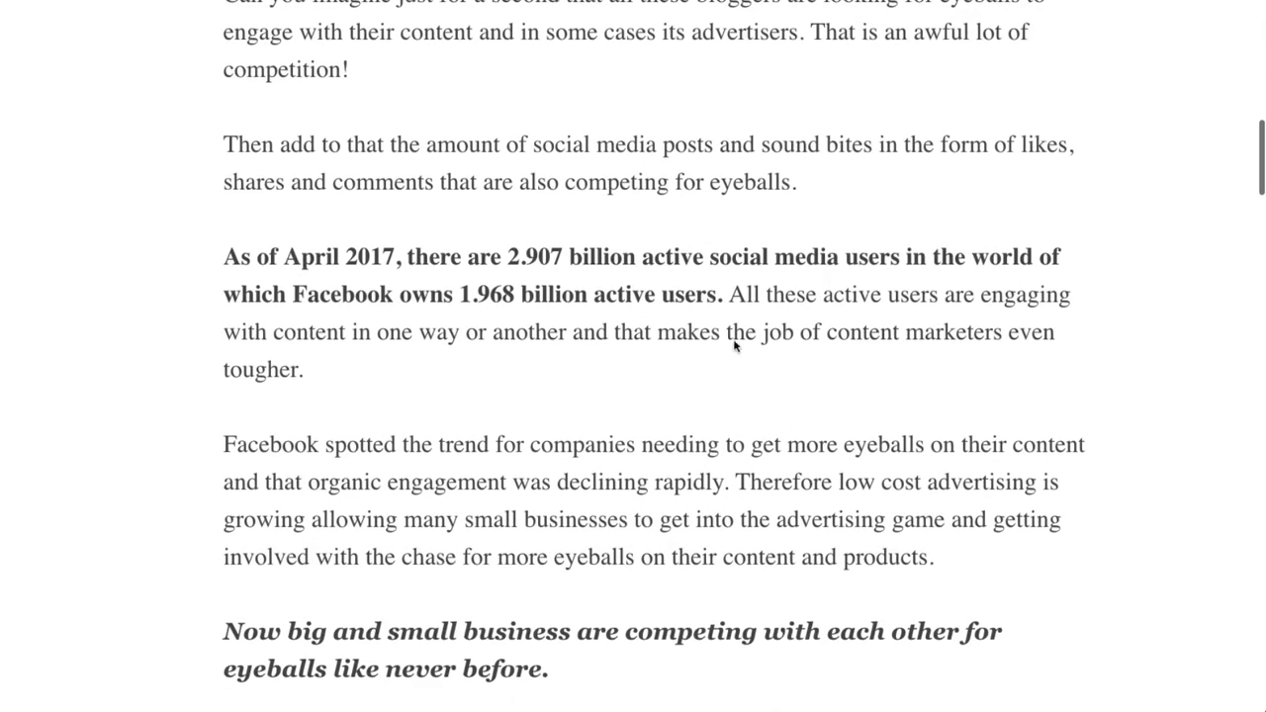
pyautogui.scroll(-4, 1063, 424)
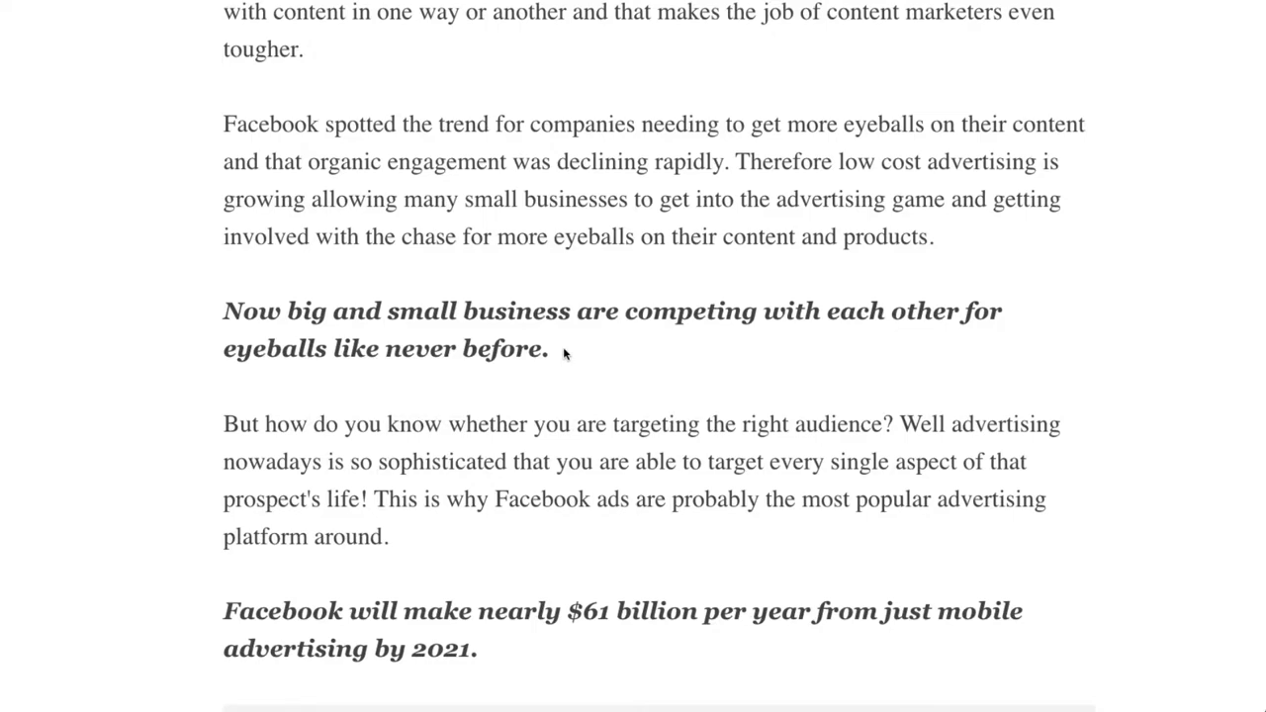
pyautogui.scroll(-6, 565, 353)
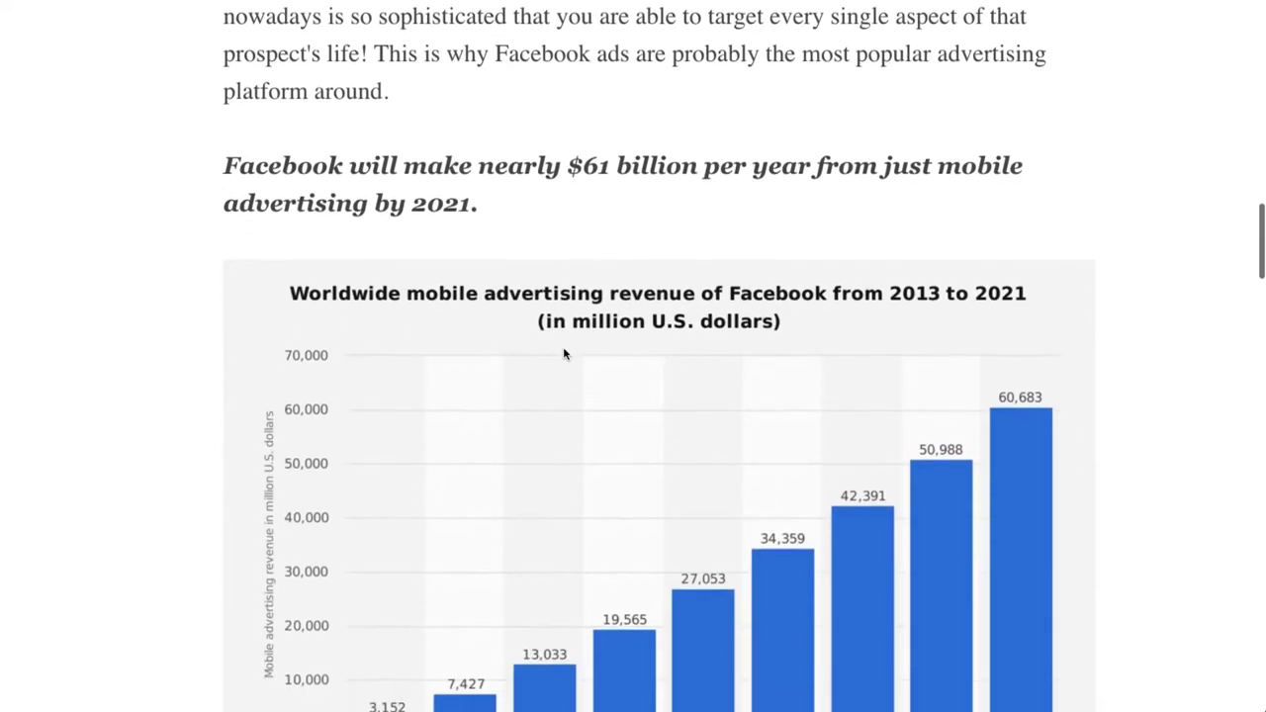
pyautogui.scroll(-5, 1137, 337)
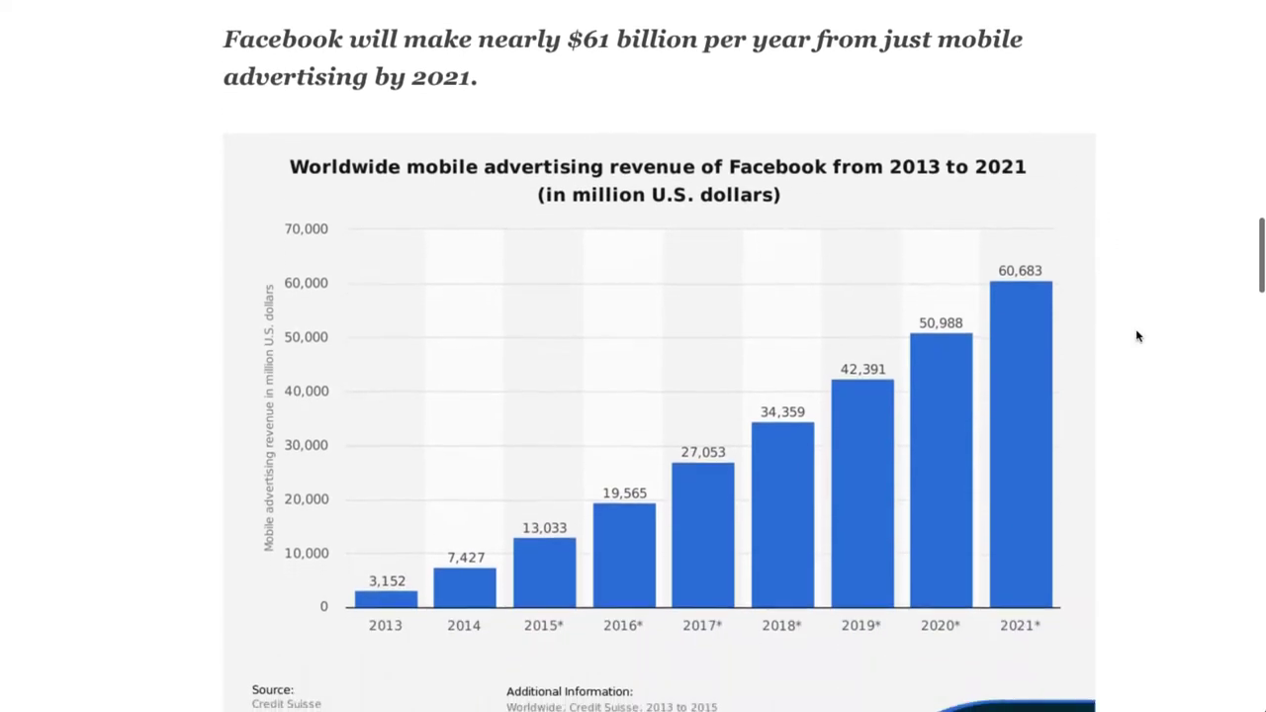
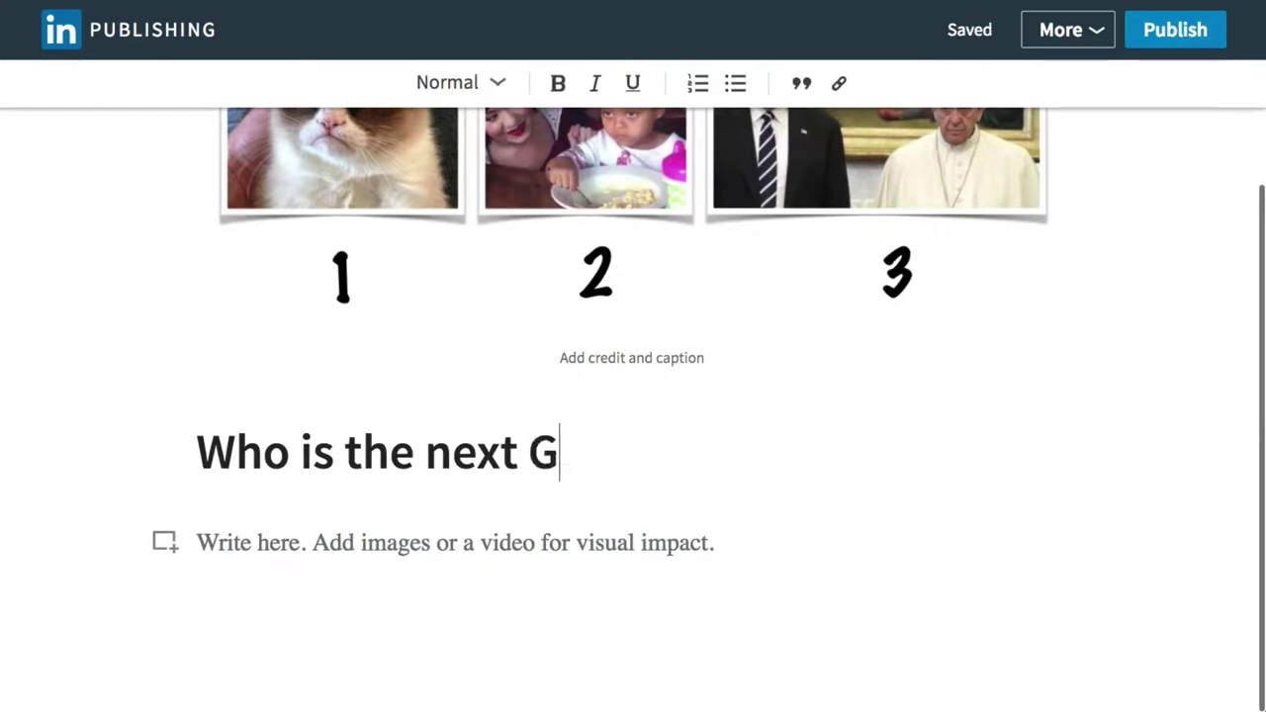
# Finish the headline with 'Grumpy?' and place the cursor in the article body.
pyautogui.write('?')
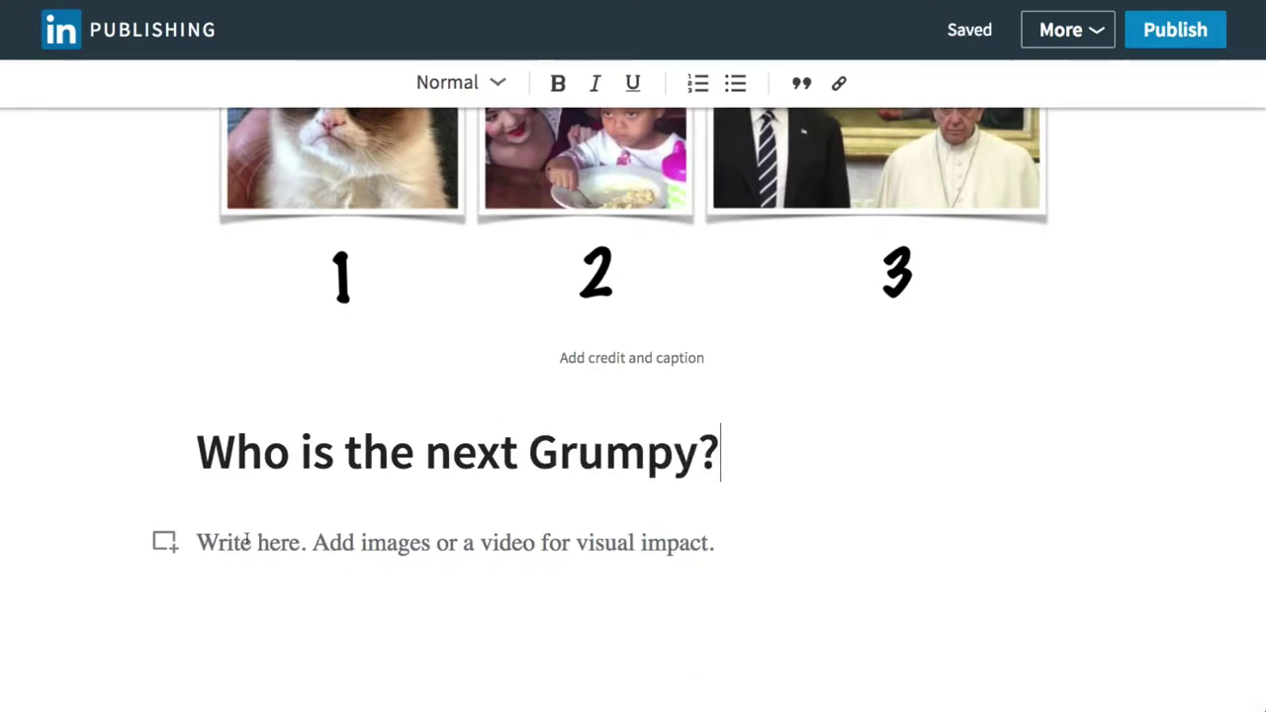
pyautogui.click(297, 545)
pyautogui.scroll(-1, 710, 537)
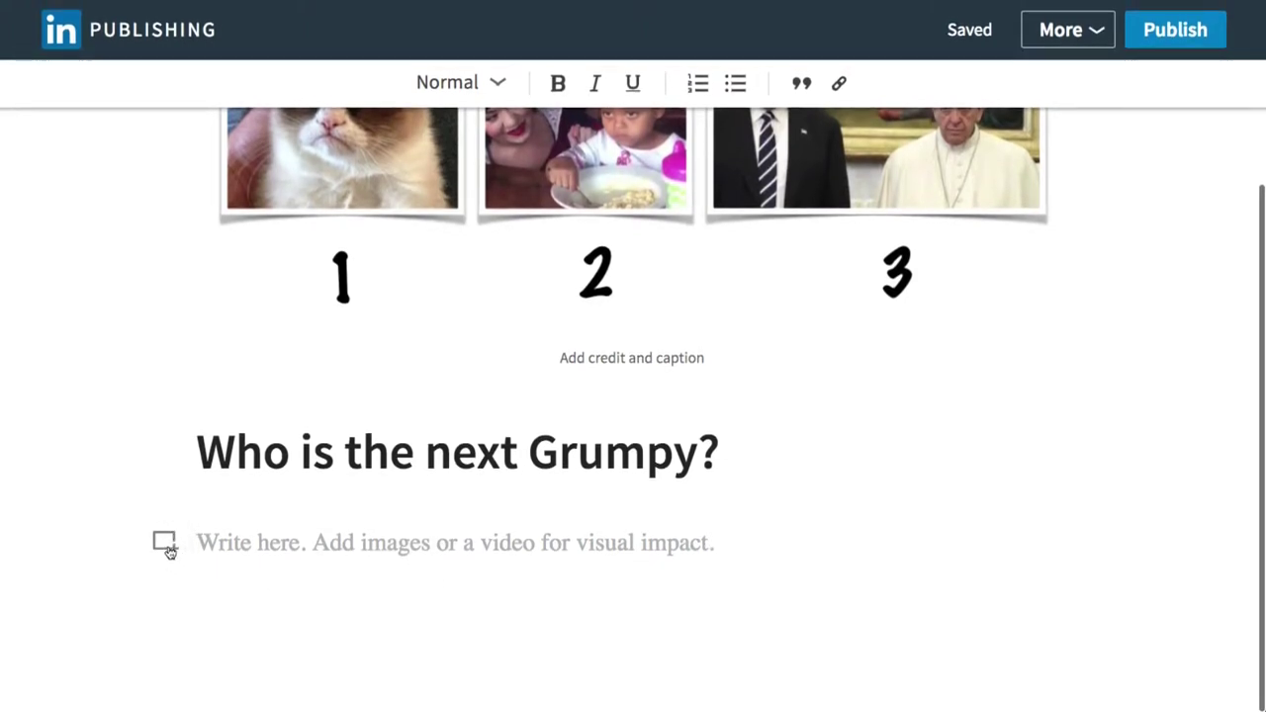
# Try the Links and Slides embed options from the media menu, closing each panel.
pyautogui.click(166, 547)
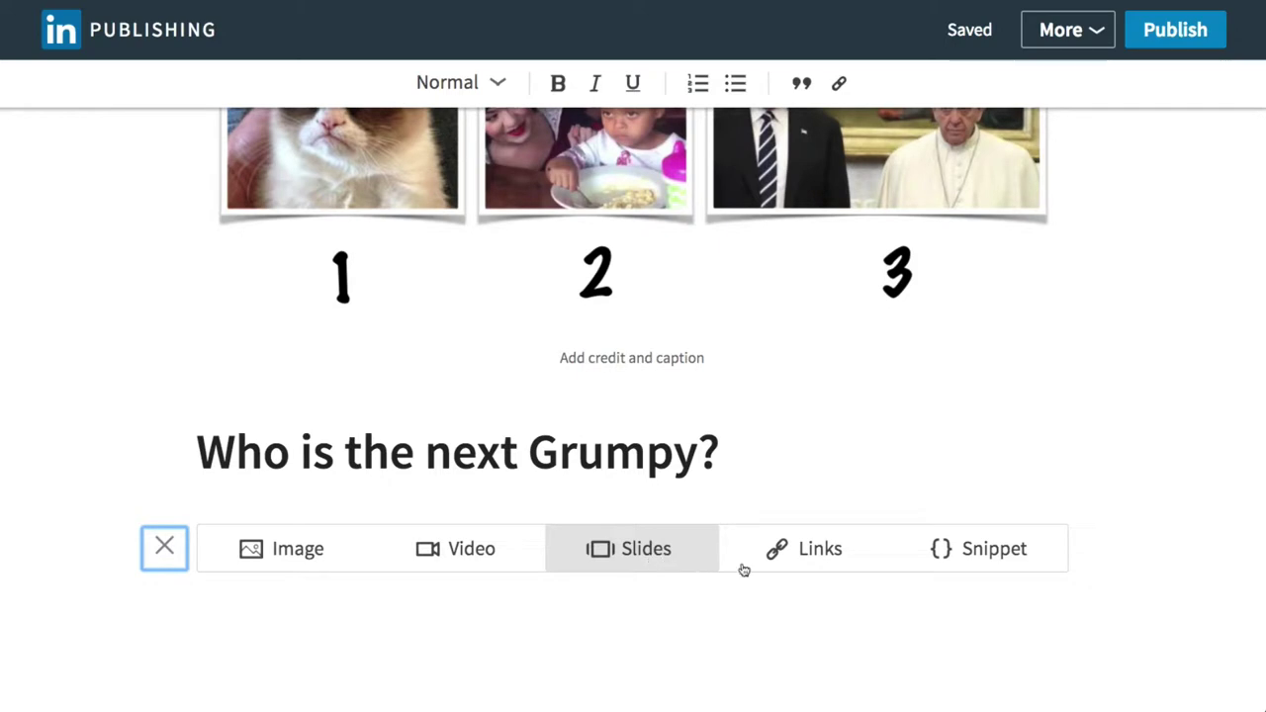
pyautogui.click(820, 550)
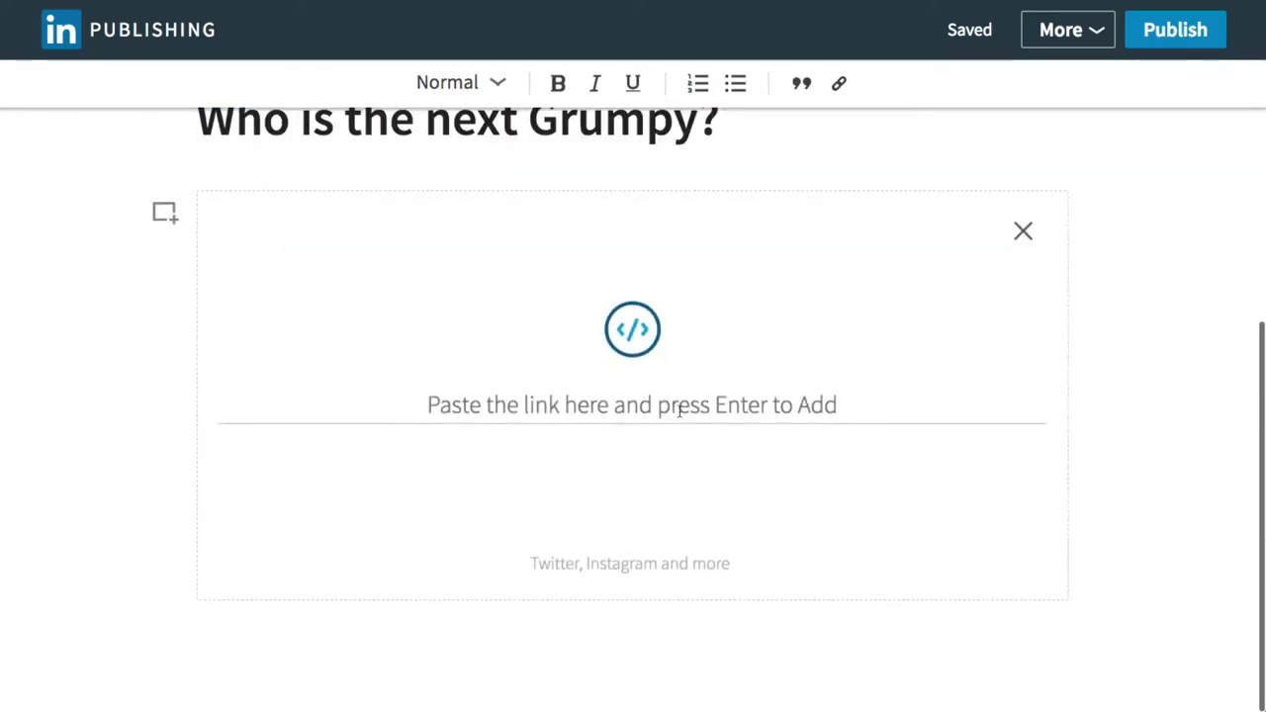
pyautogui.click(1023, 232)
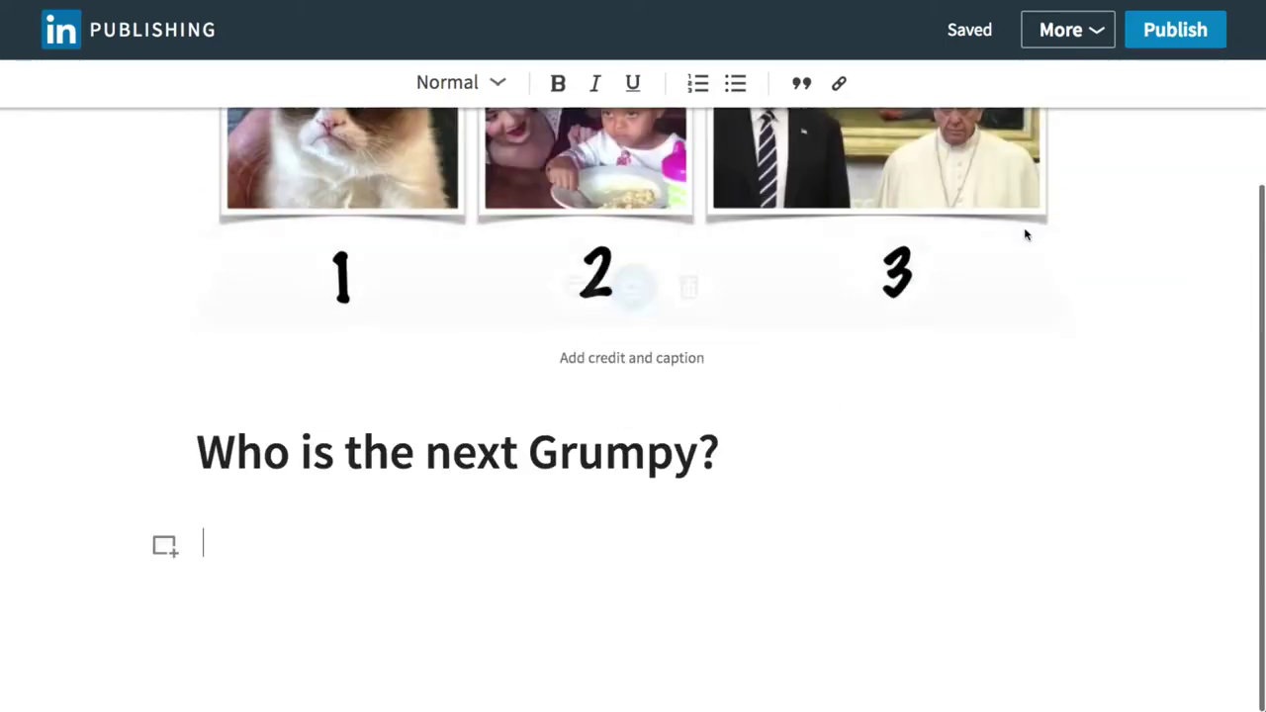
pyautogui.click(164, 545)
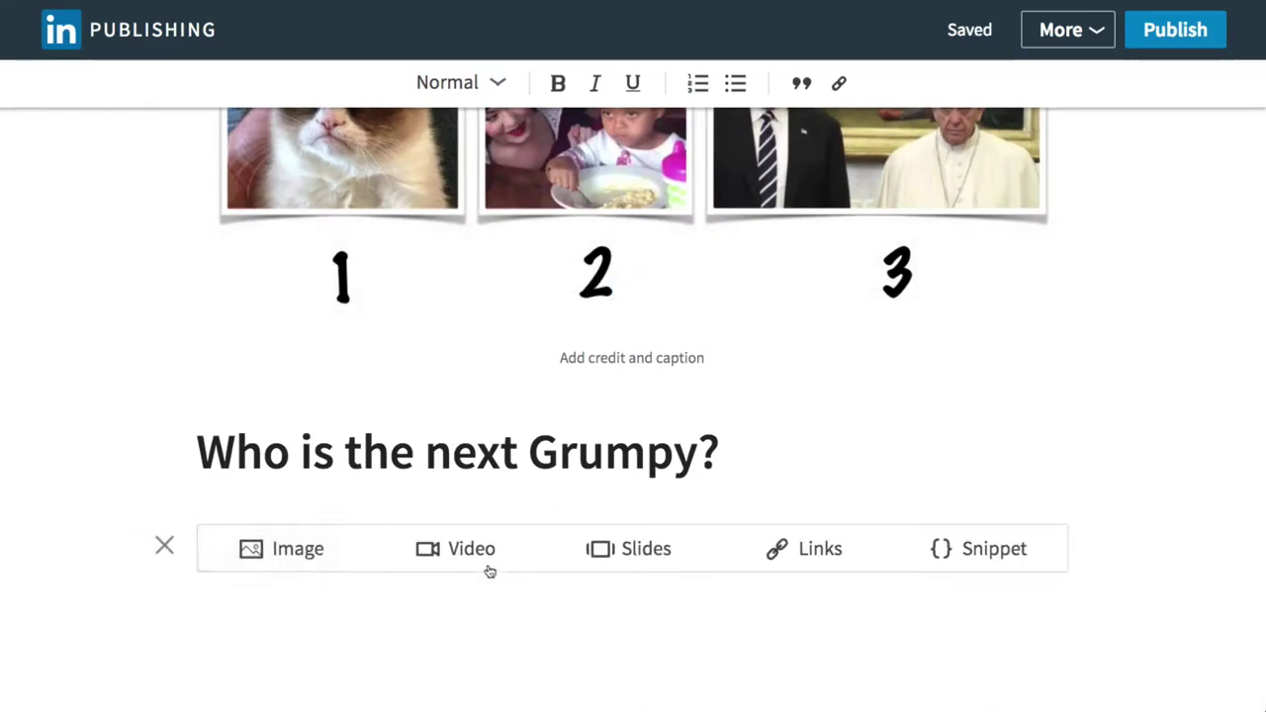
pyautogui.click(627, 551)
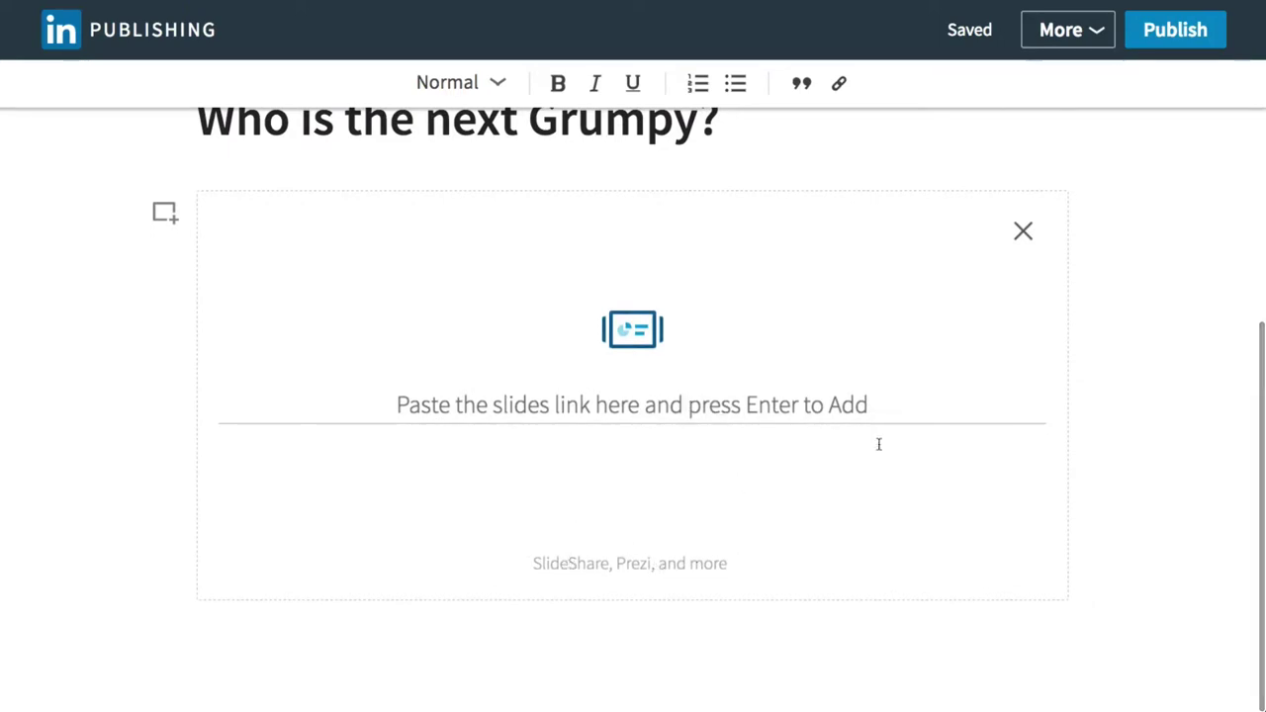
pyautogui.click(1023, 232)
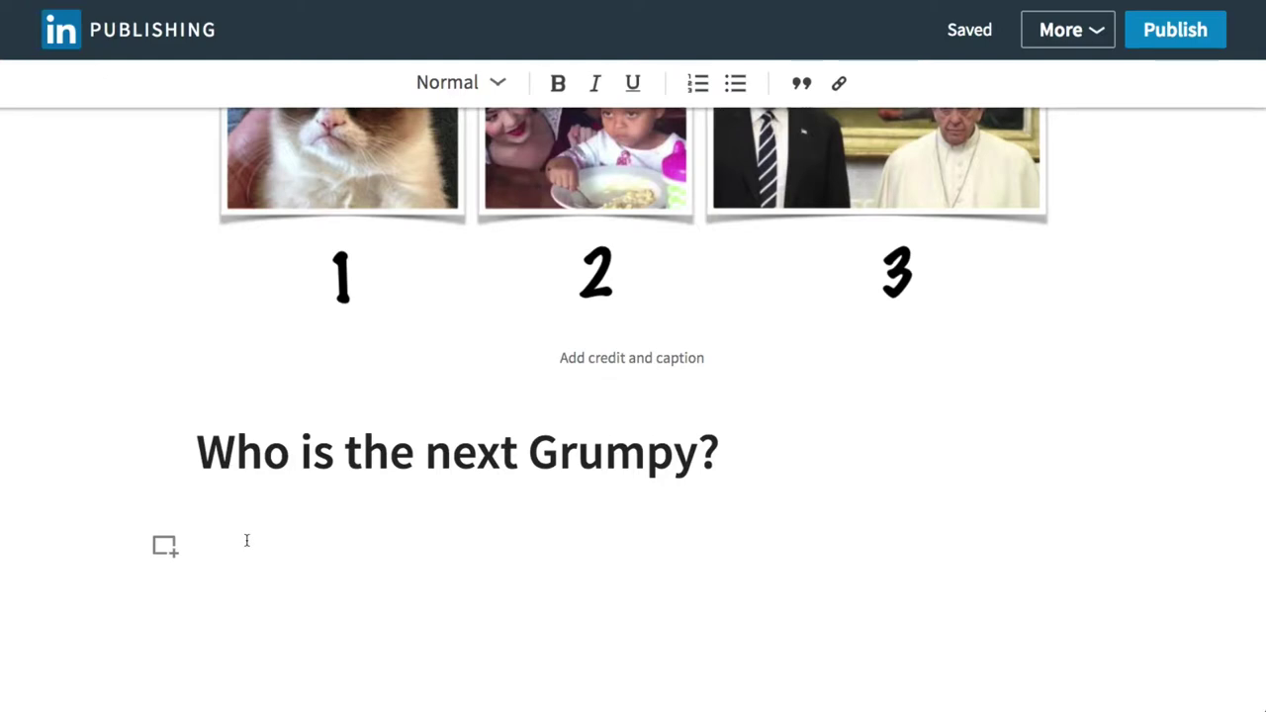
# Type 'I thought it would be a good idea to compare and get your opinion on which one is the best grumpy.'.
pyautogui.write('I ')
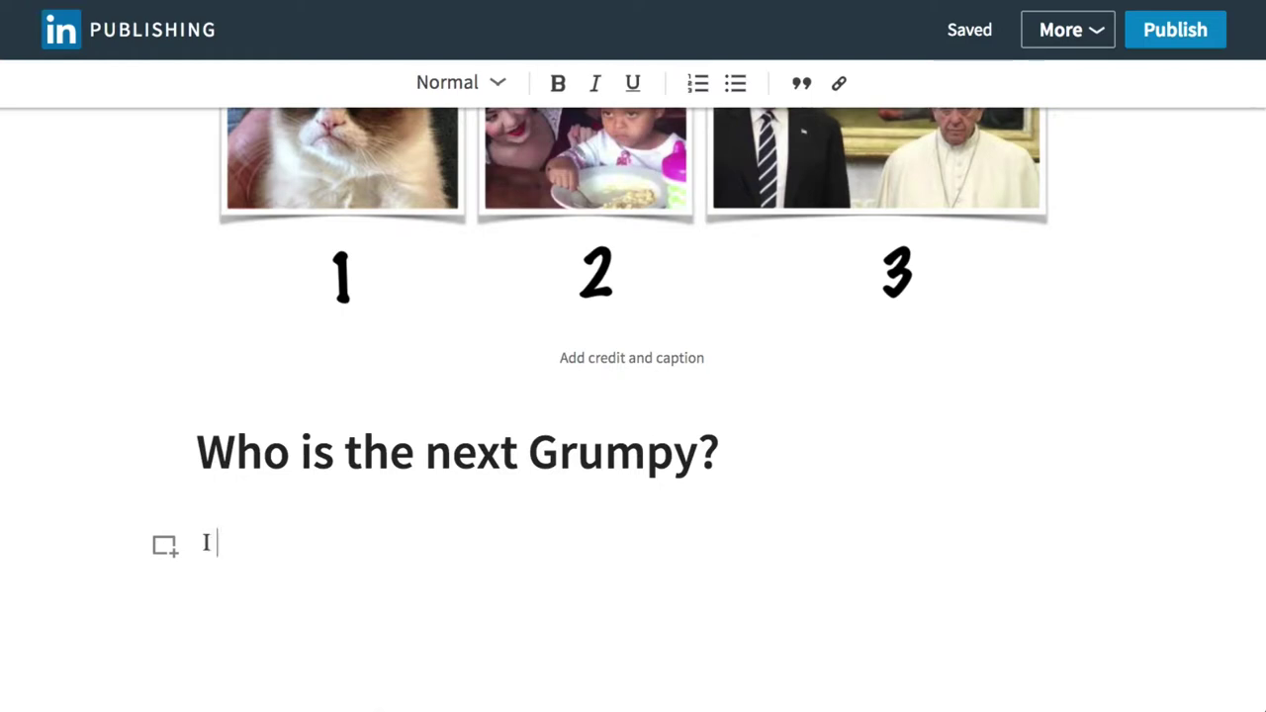
pyautogui.write('thought i')
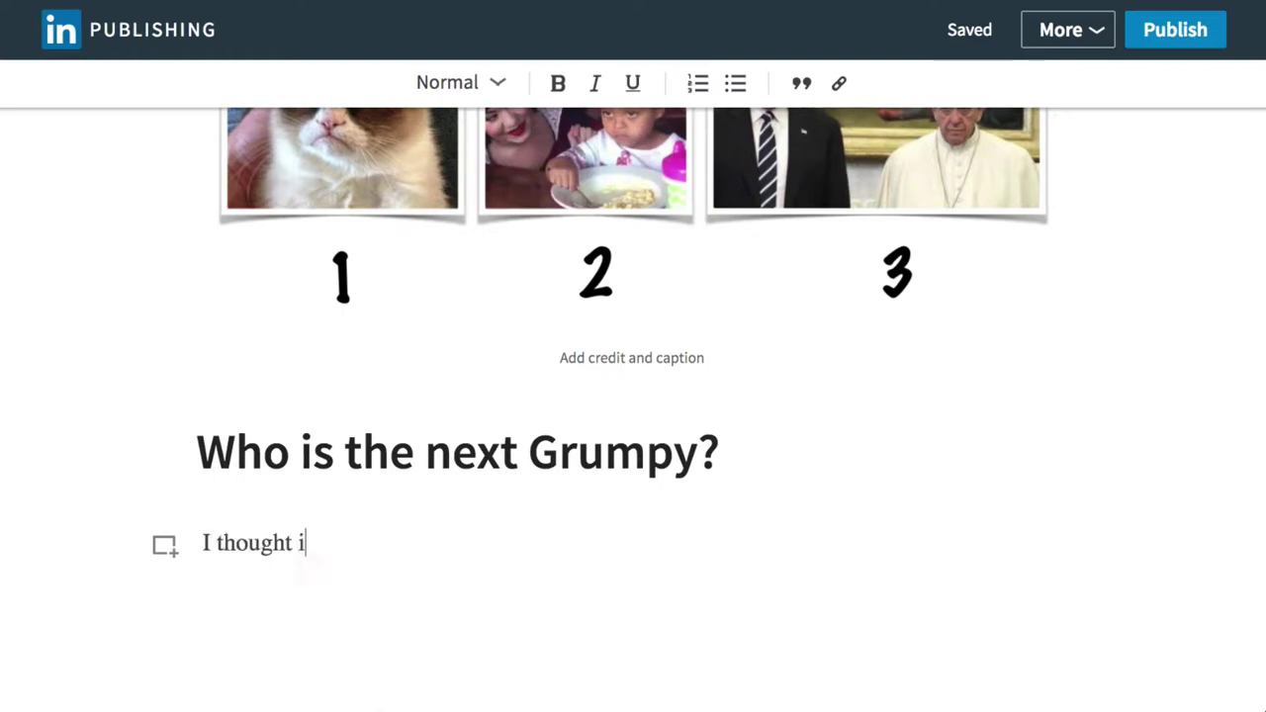
pyautogui.write('t would be a gpopd')
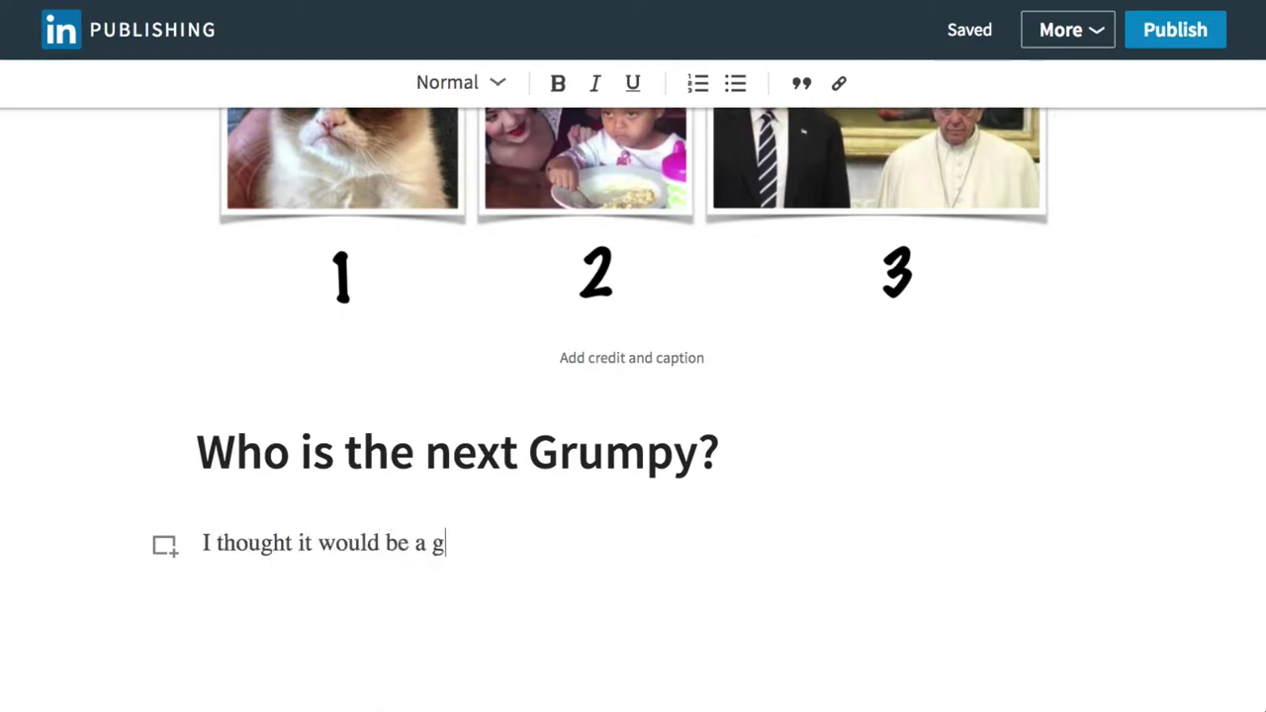
pyautogui.press('BackSpace')
pyautogui.press('BackSpace')
pyautogui.press('BackSpace')
pyautogui.press('BackSpace')
pyautogui.press('BackSpace')
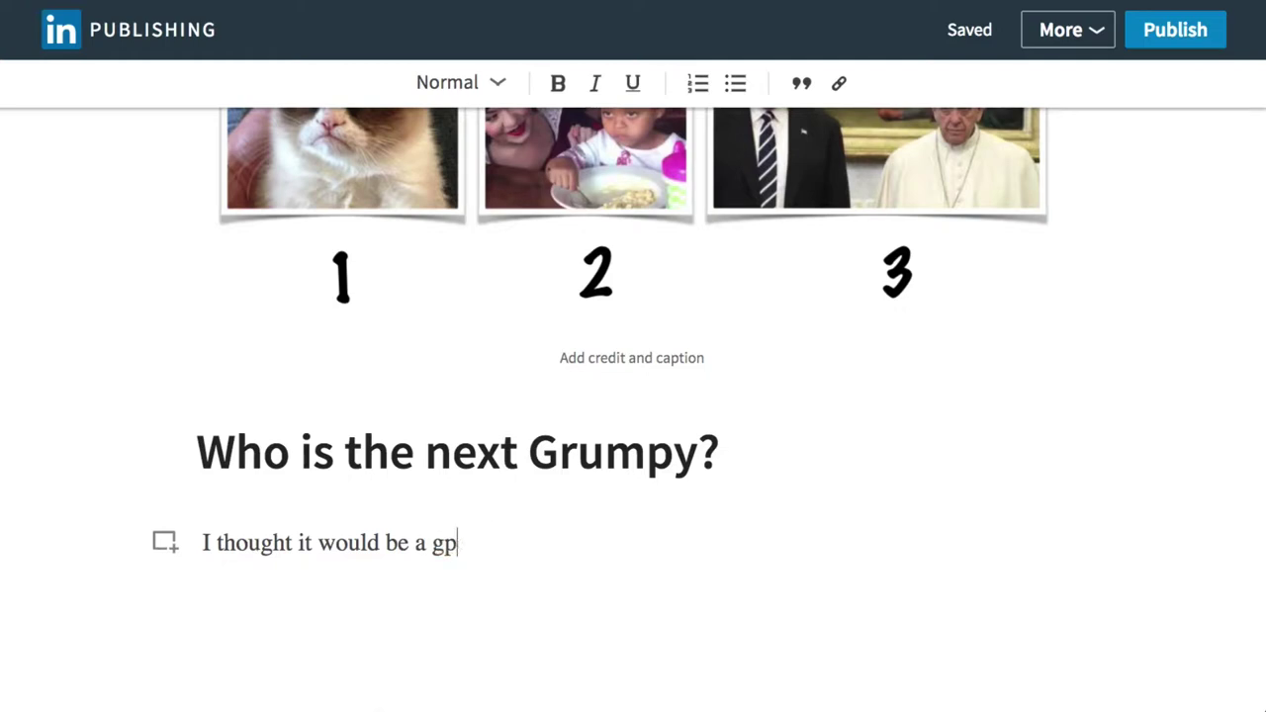
pyautogui.write('ood ide')
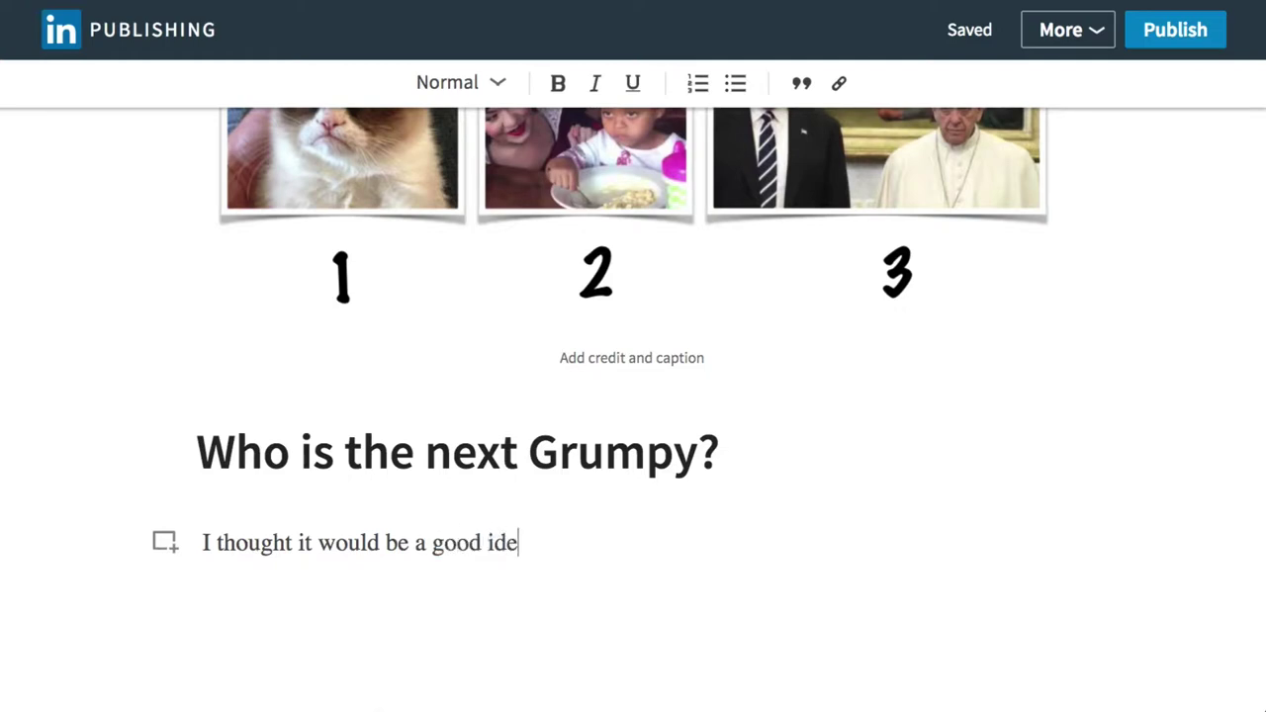
pyautogui.write('a to compa')
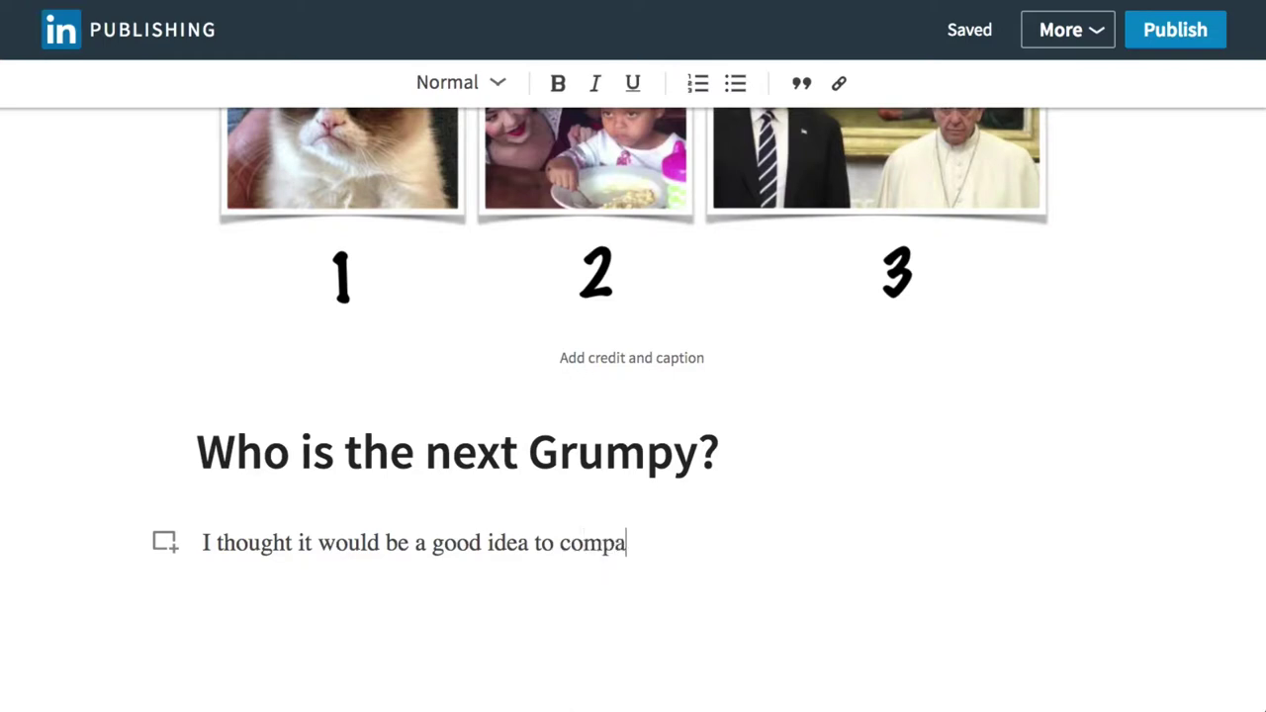
pyautogui.write('re and get you')
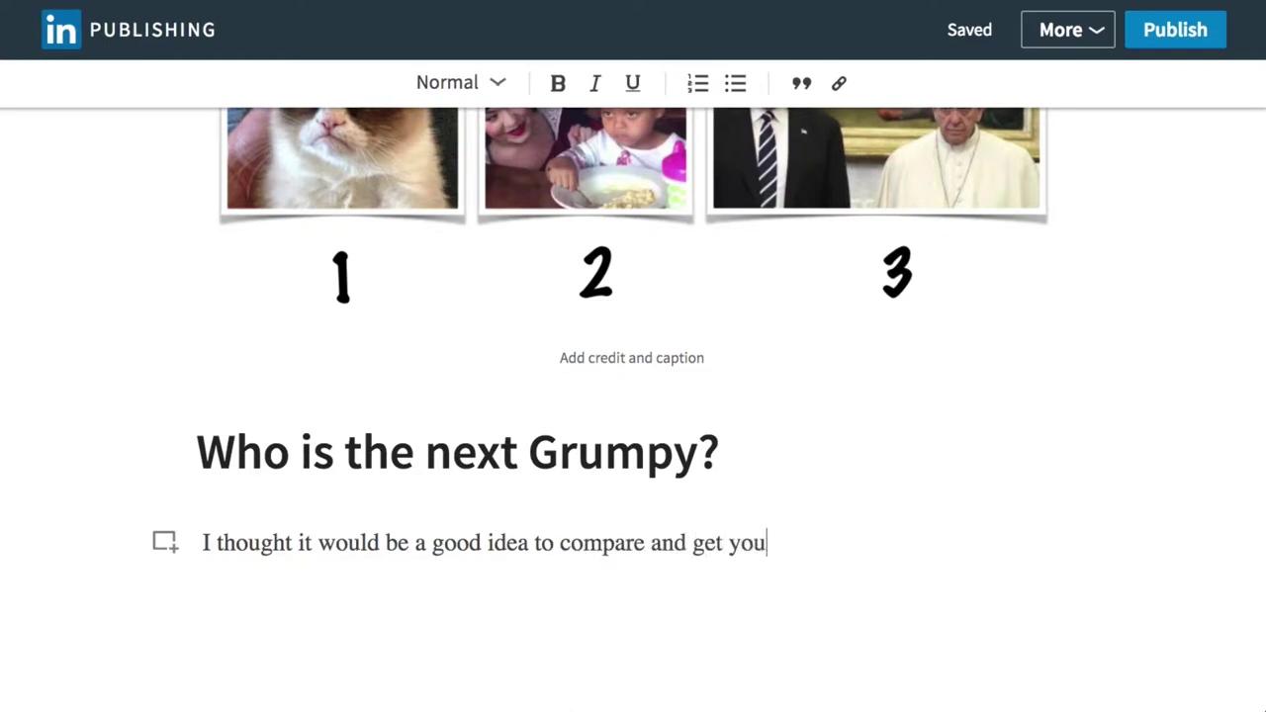
pyautogui.write('r opinion on')
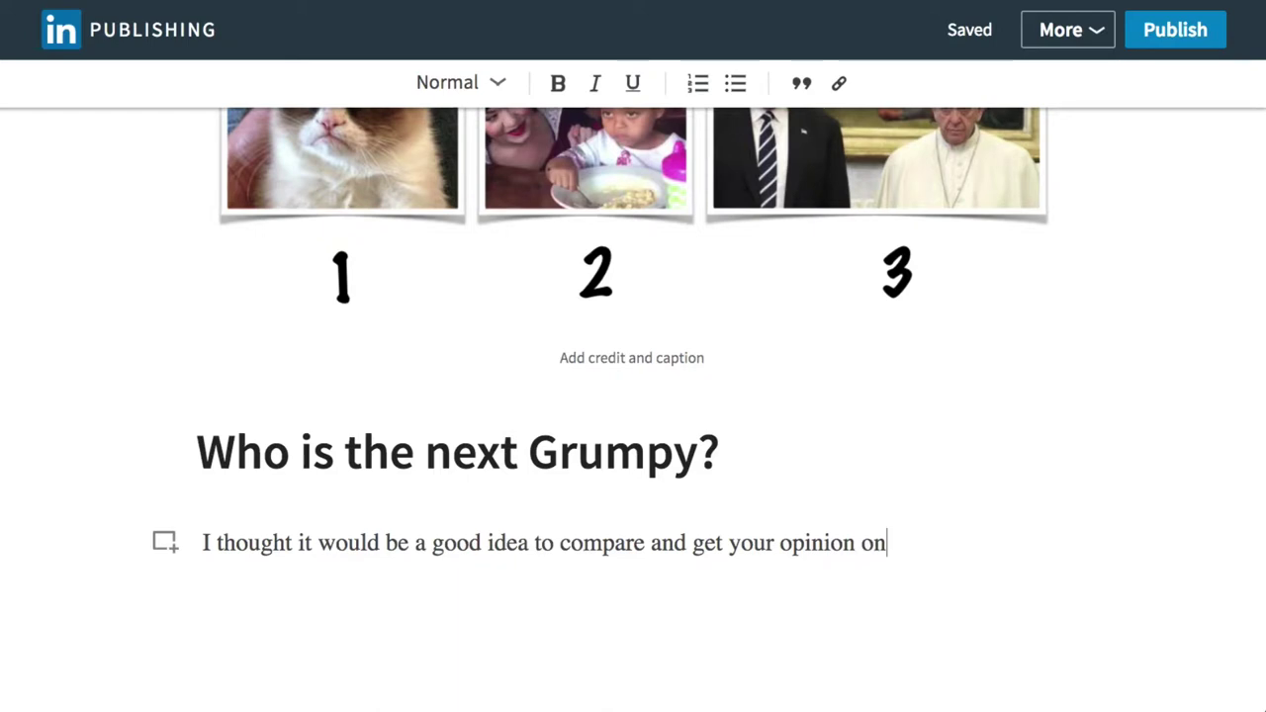
pyautogui.write(' which one')
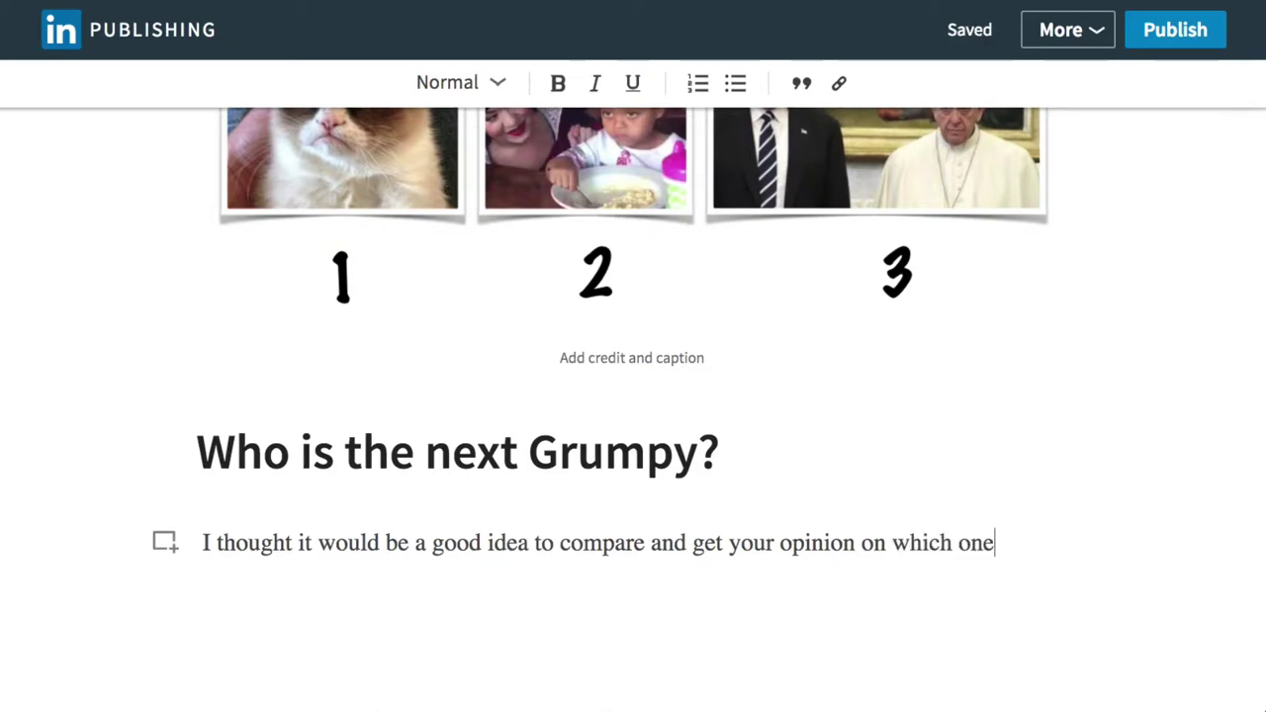
pyautogui.write(' is the best grum')
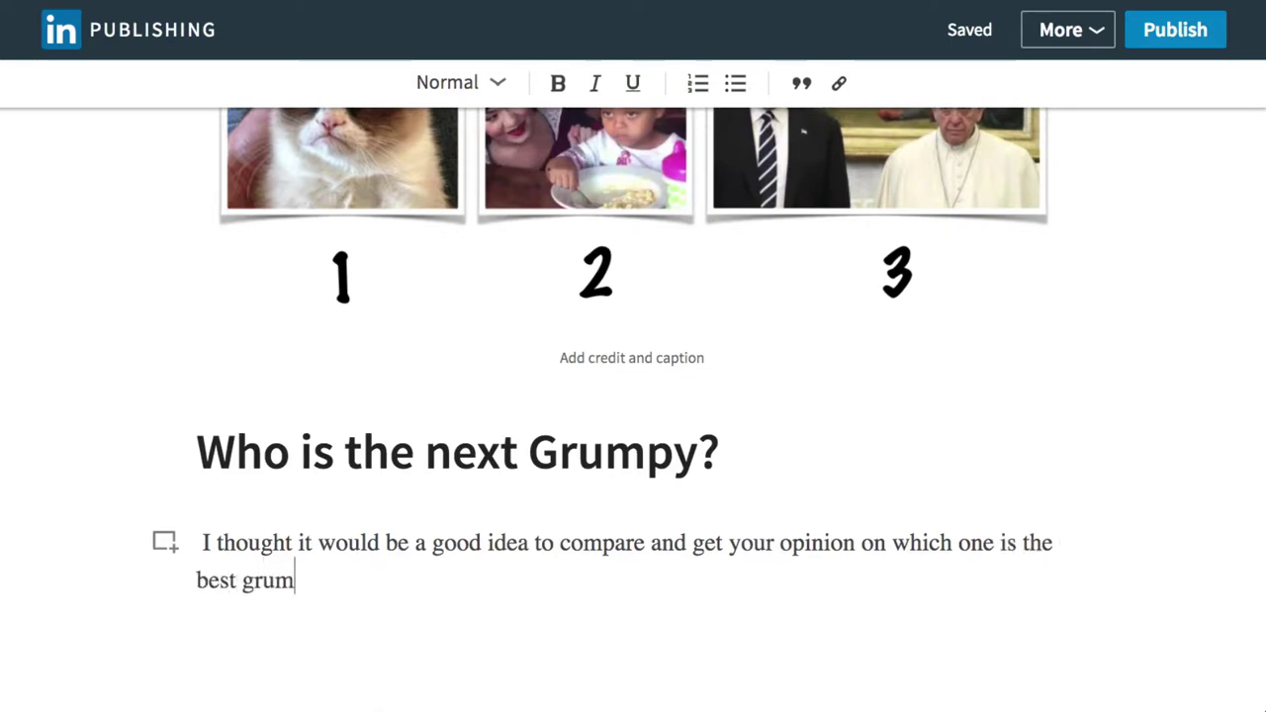
pyautogui.write('py.')
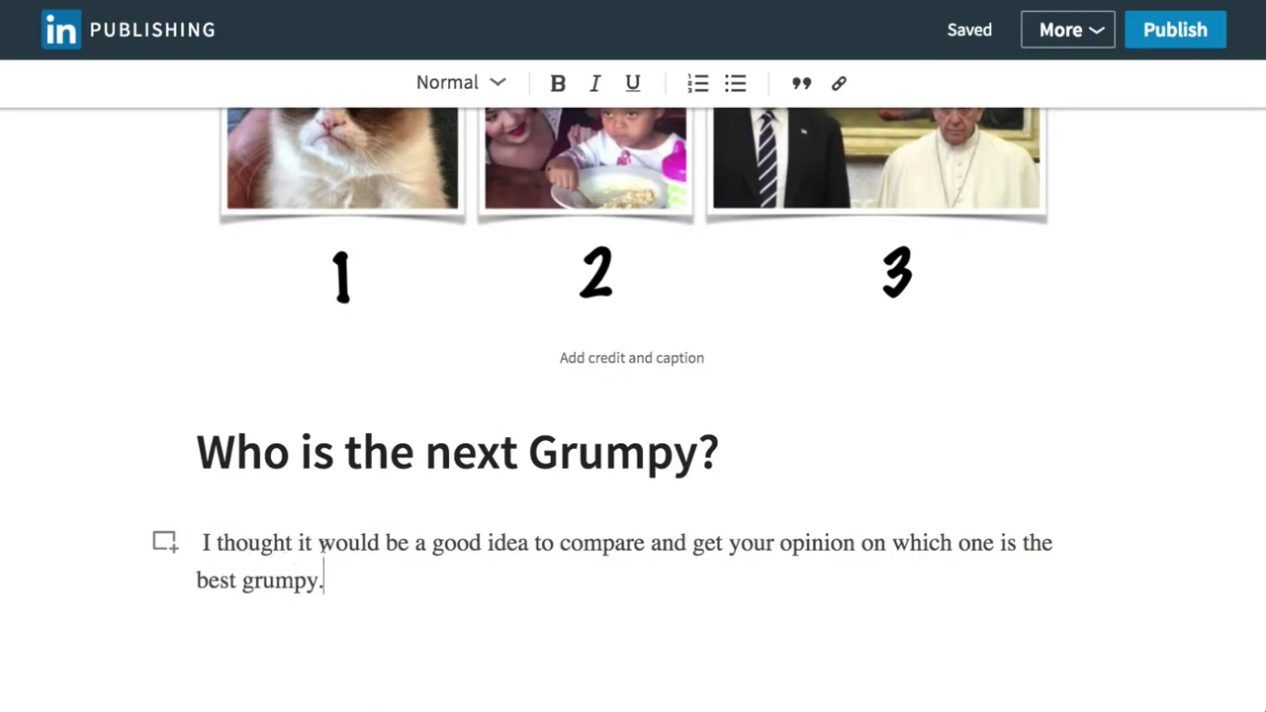
# Make 'I thought it' bold, 'would be a good idea' italic and 'to compare and' underlined.
pyautogui.moveTo(316, 543); pyautogui.dragTo(198, 541)
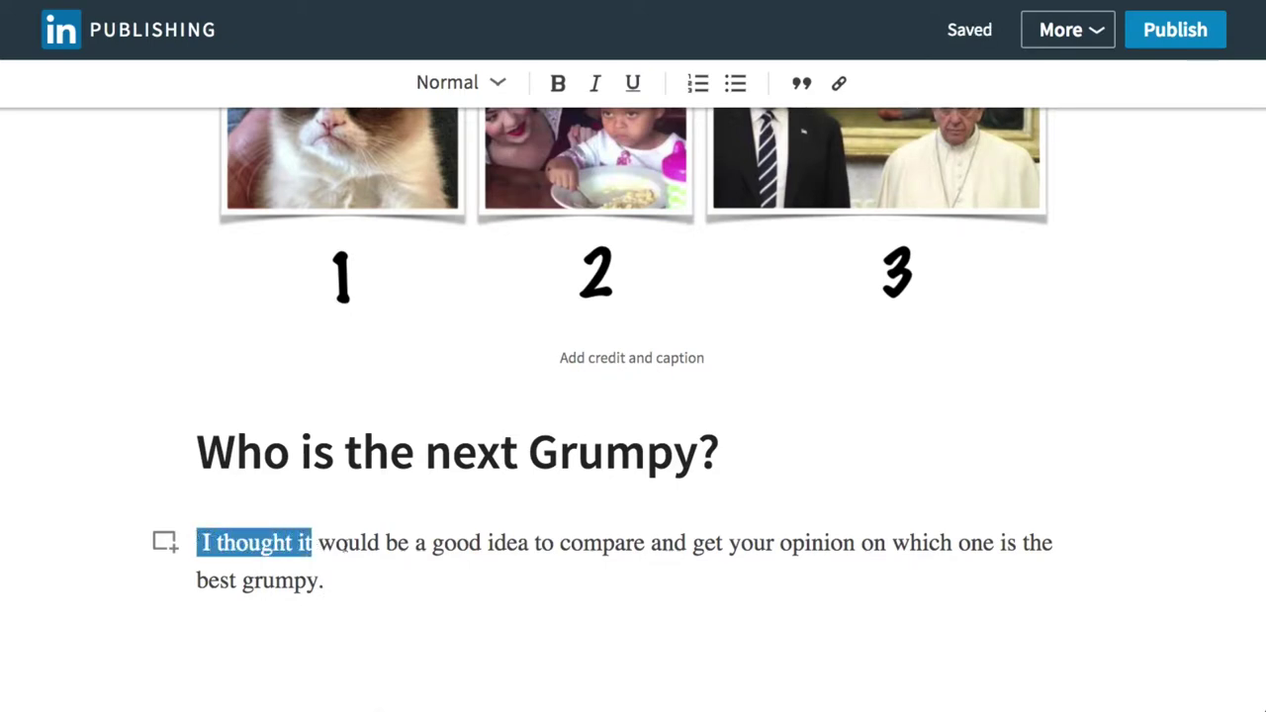
pyautogui.click(559, 83)
pyautogui.moveTo(329, 543); pyautogui.dragTo(539, 539)
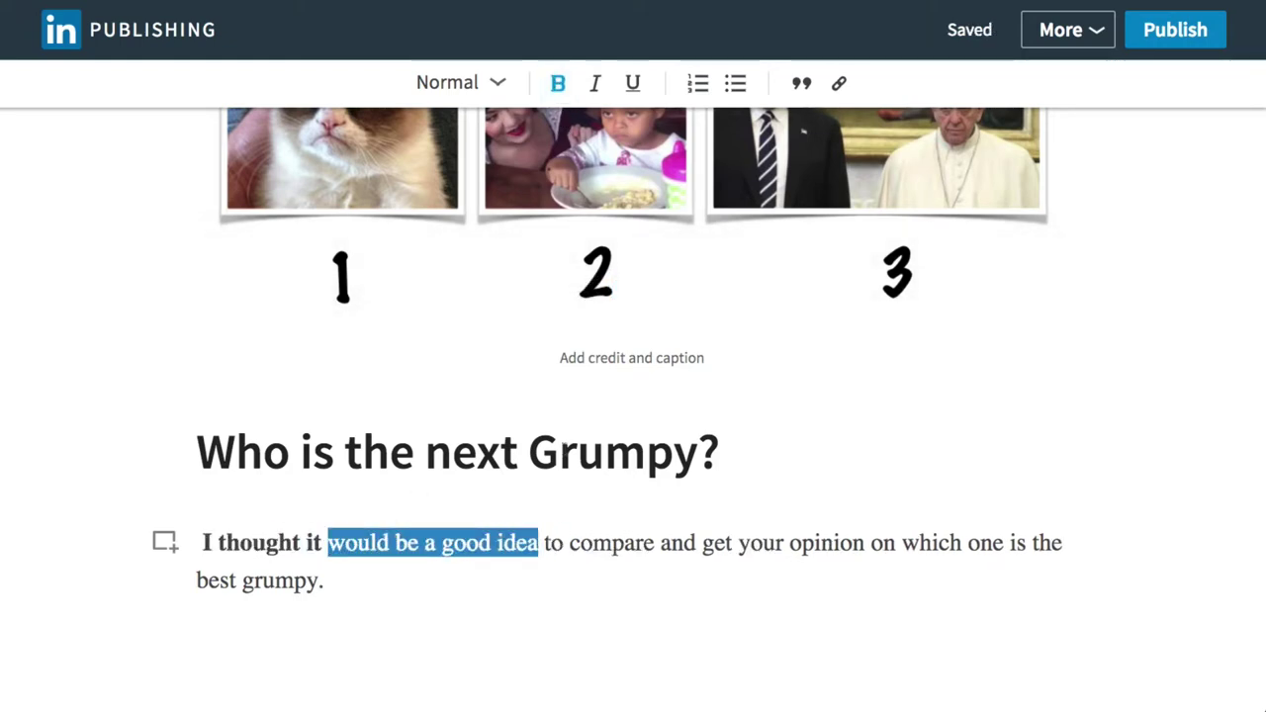
pyautogui.click(595, 83)
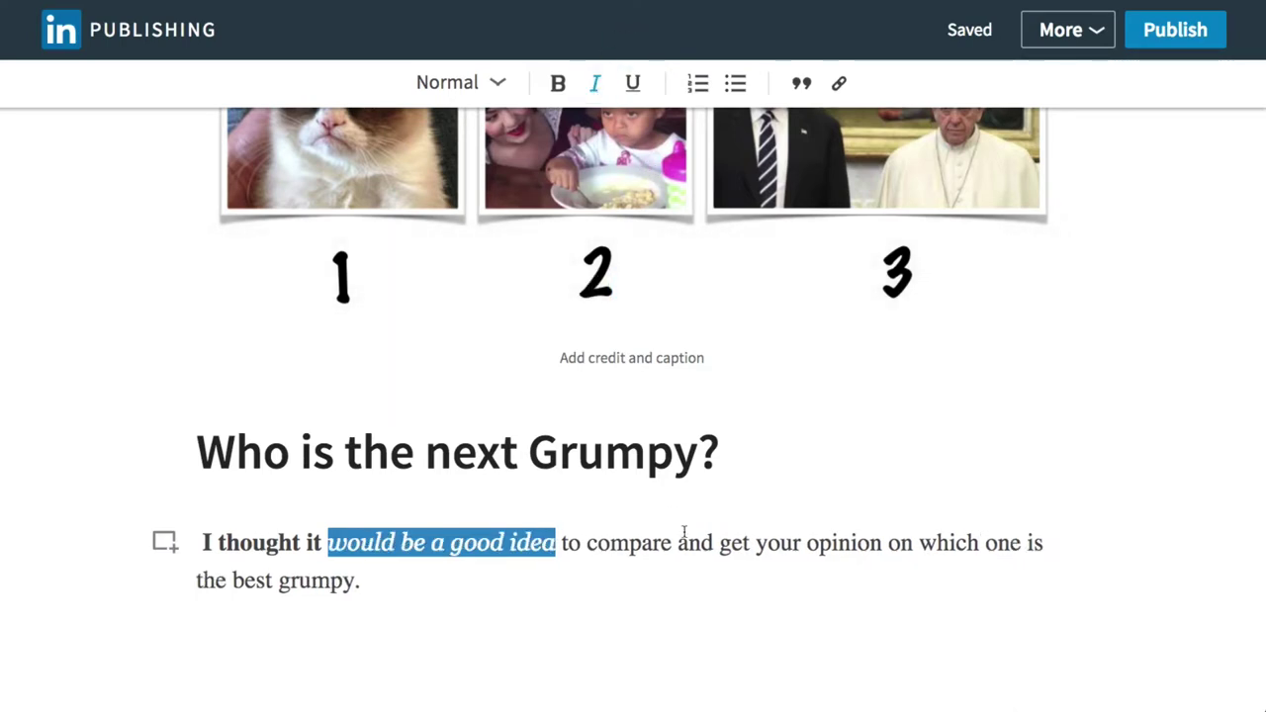
pyautogui.moveTo(562, 543); pyautogui.dragTo(719, 543)
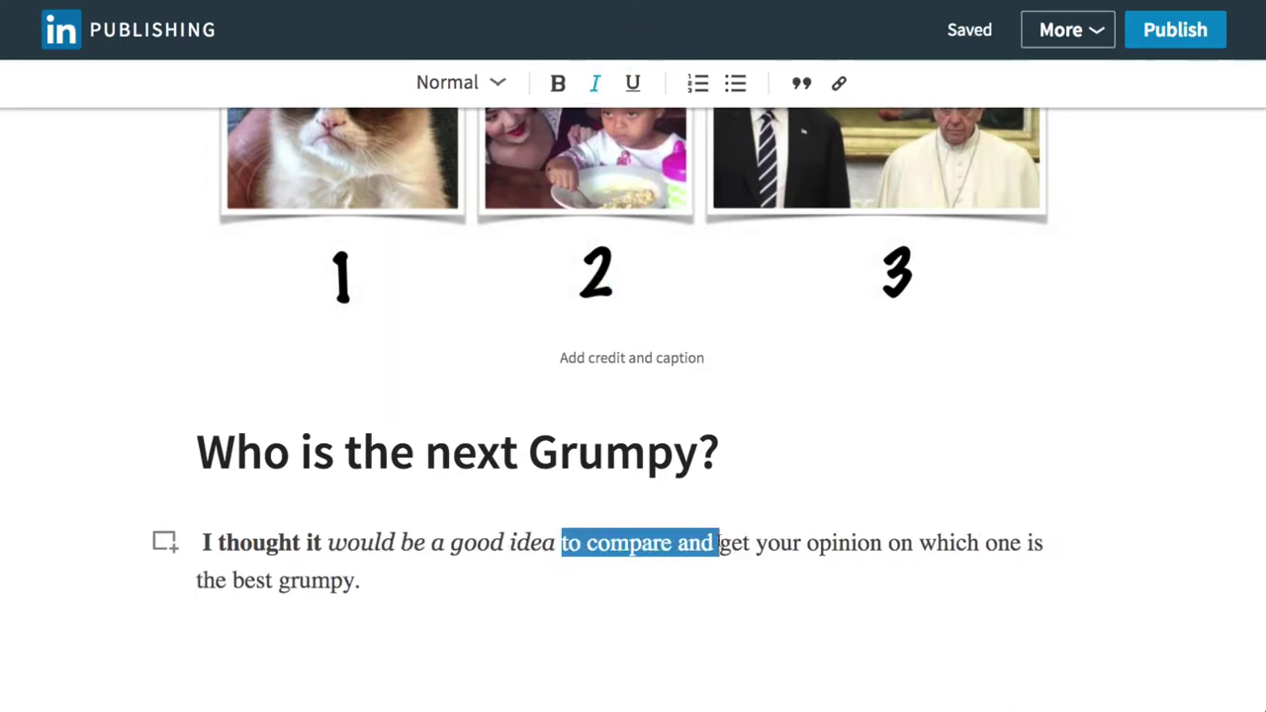
pyautogui.click(632, 83)
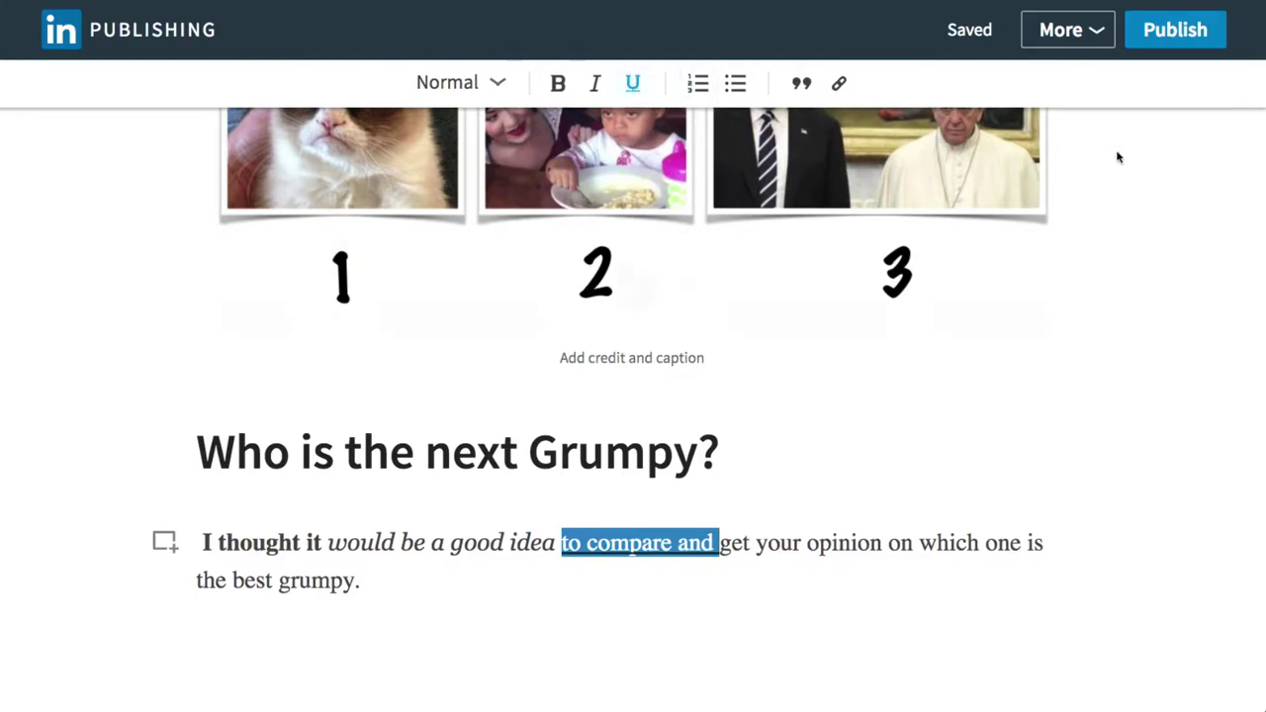
pyautogui.click(1124, 372)
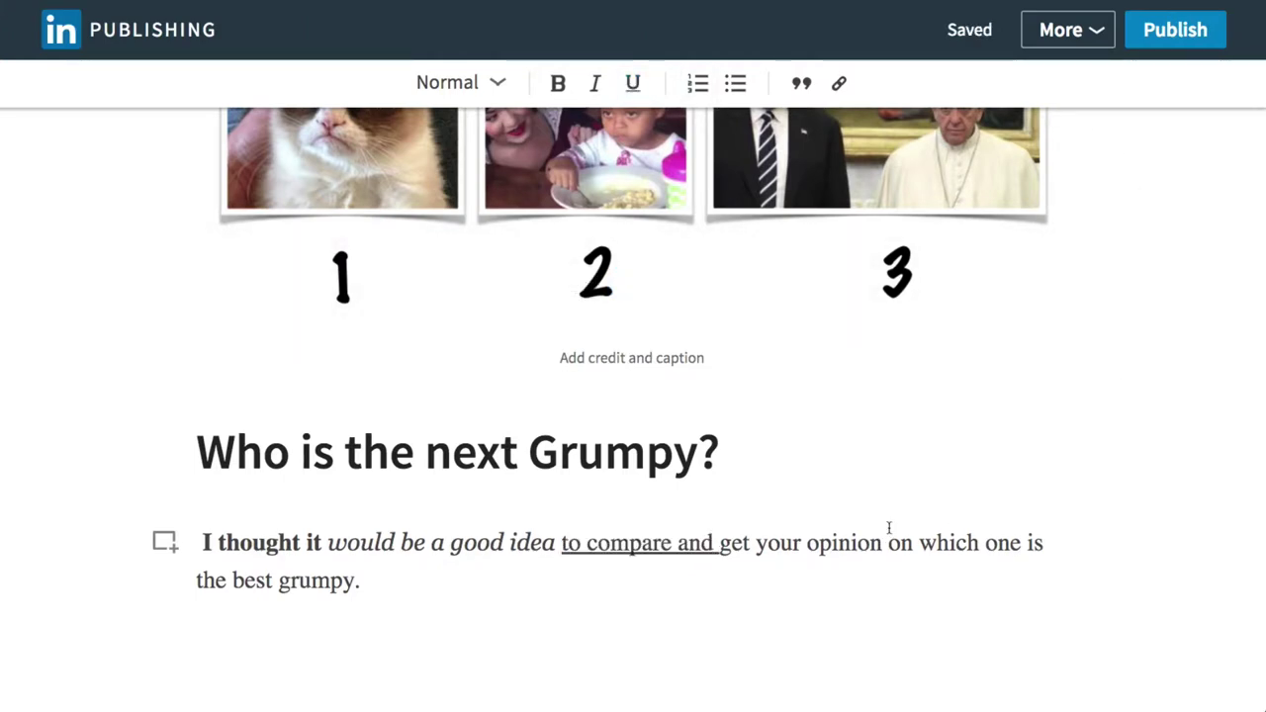
# Try pull-quote formatting on the paragraph, remove it, then select 'the best grumpy.'.
pyautogui.click(801, 87)
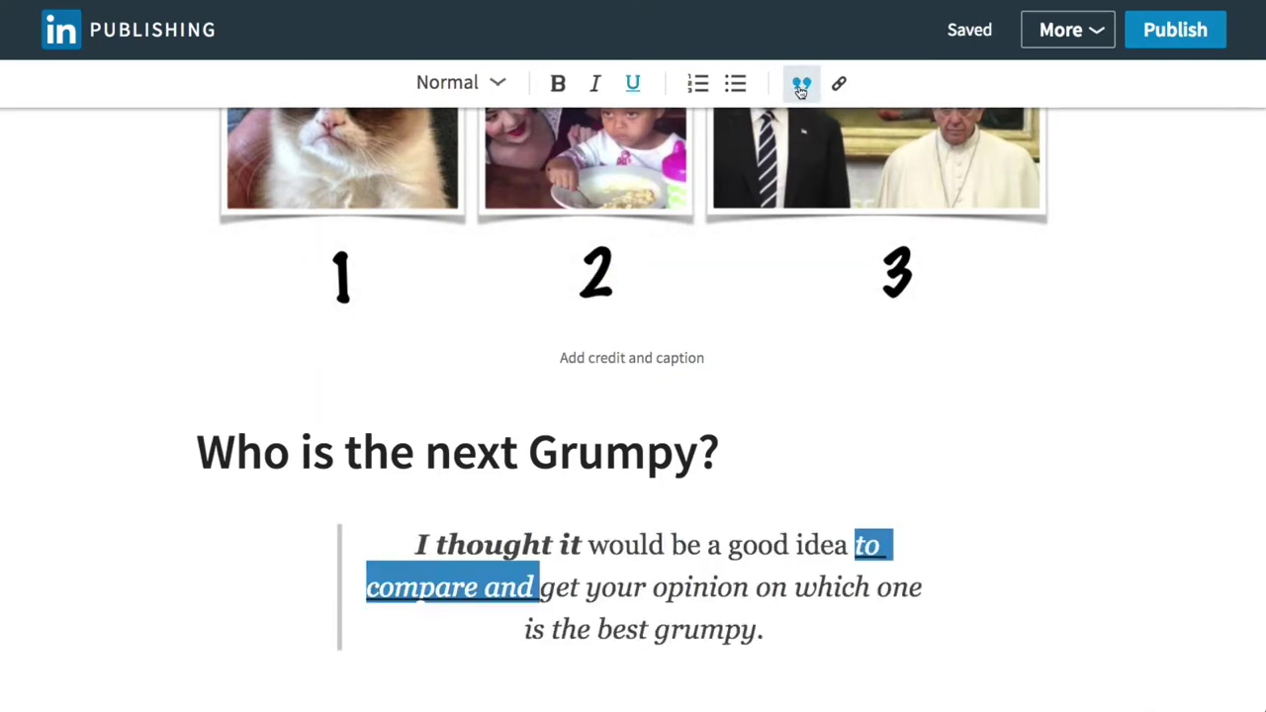
pyautogui.click(977, 525)
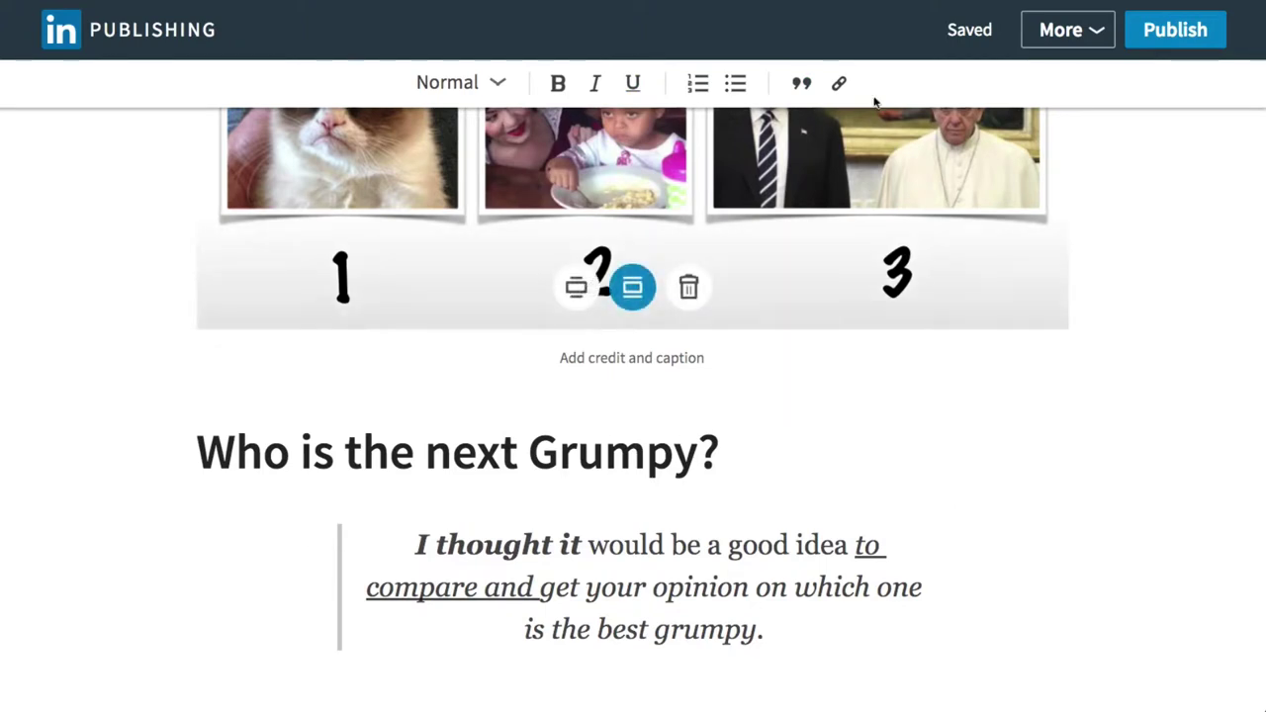
pyautogui.click(802, 85)
pyautogui.click(802, 85)
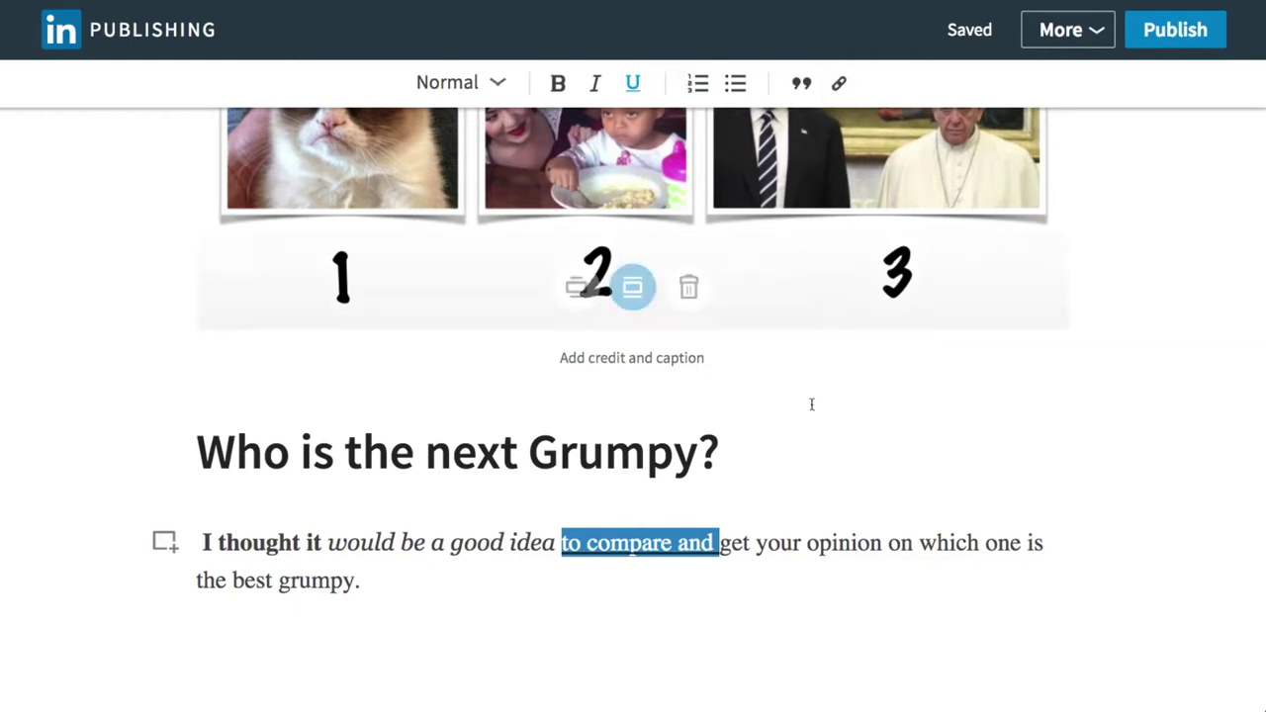
pyautogui.moveTo(364, 582); pyautogui.dragTo(197, 560)
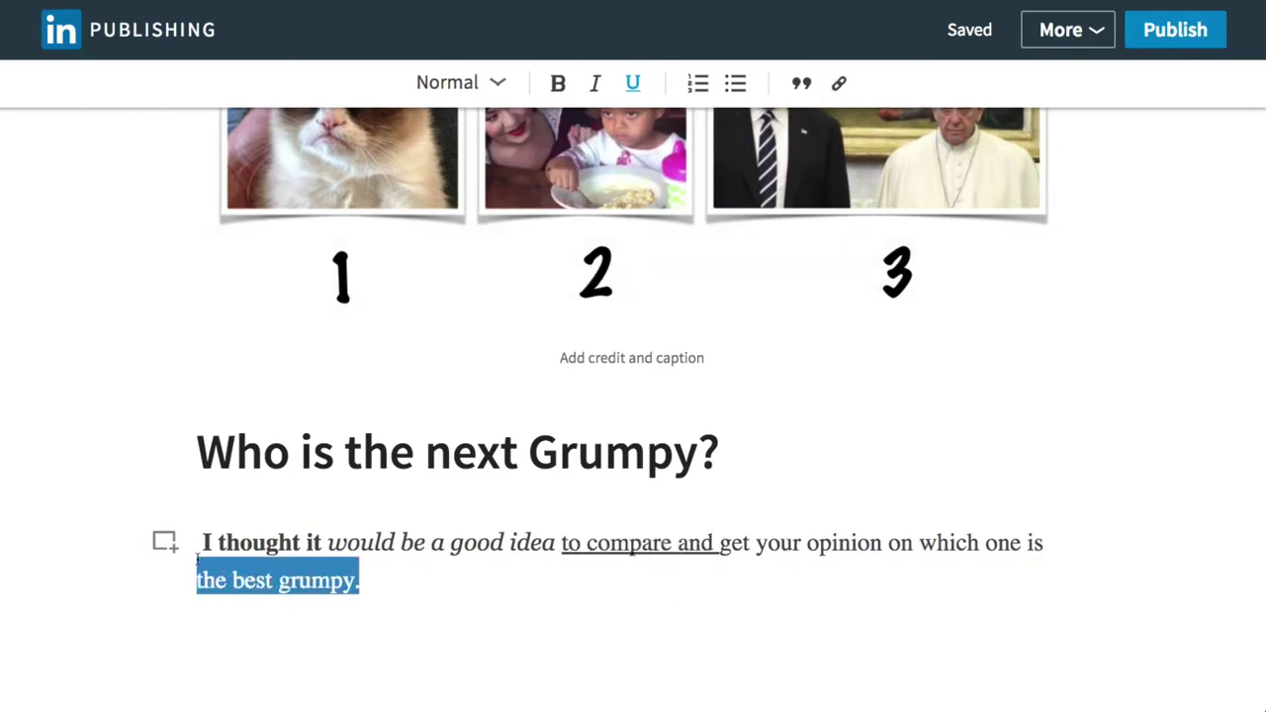
pyautogui.click(837, 85)
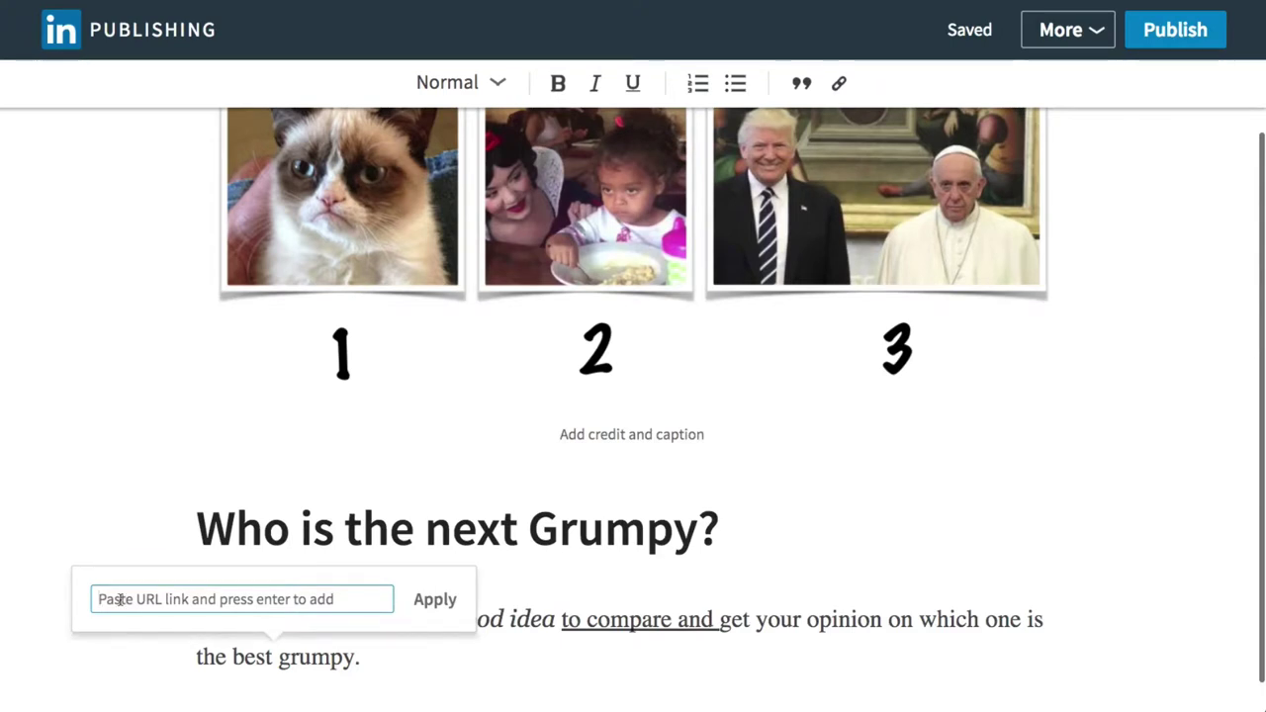
pyautogui.write('htt')
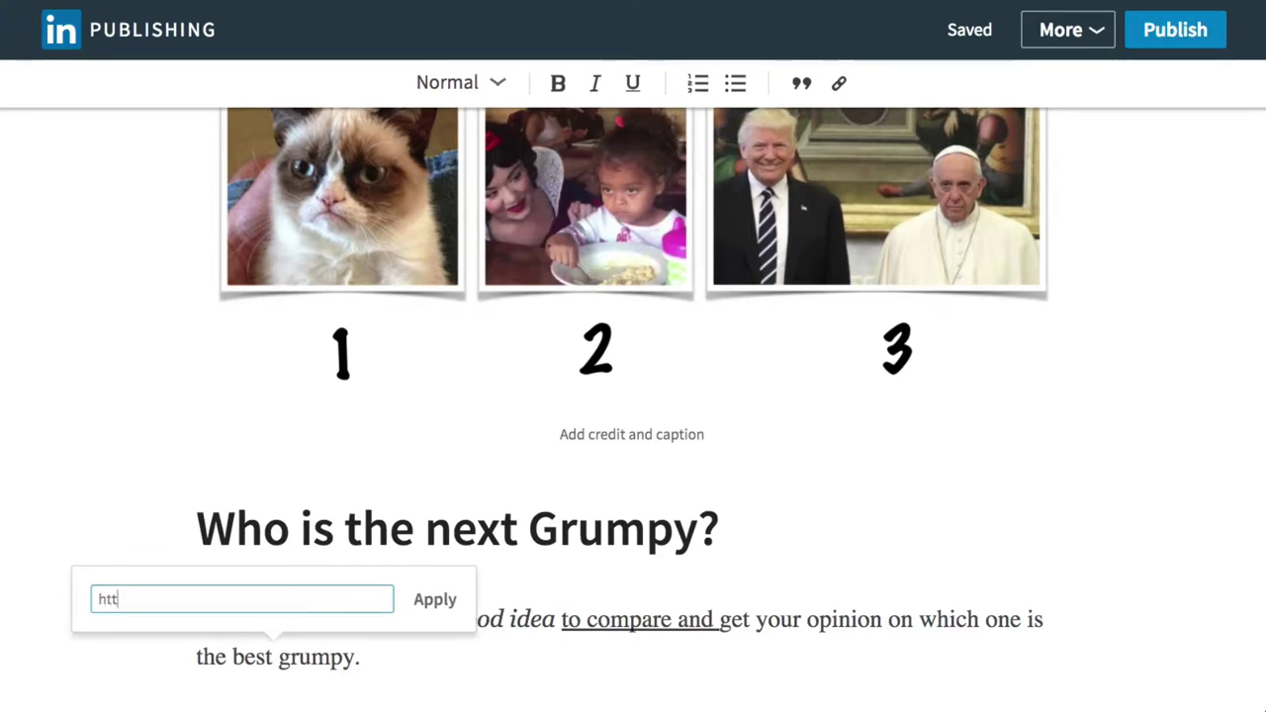
pyautogui.write('p://stayingaliveuk.com/store')
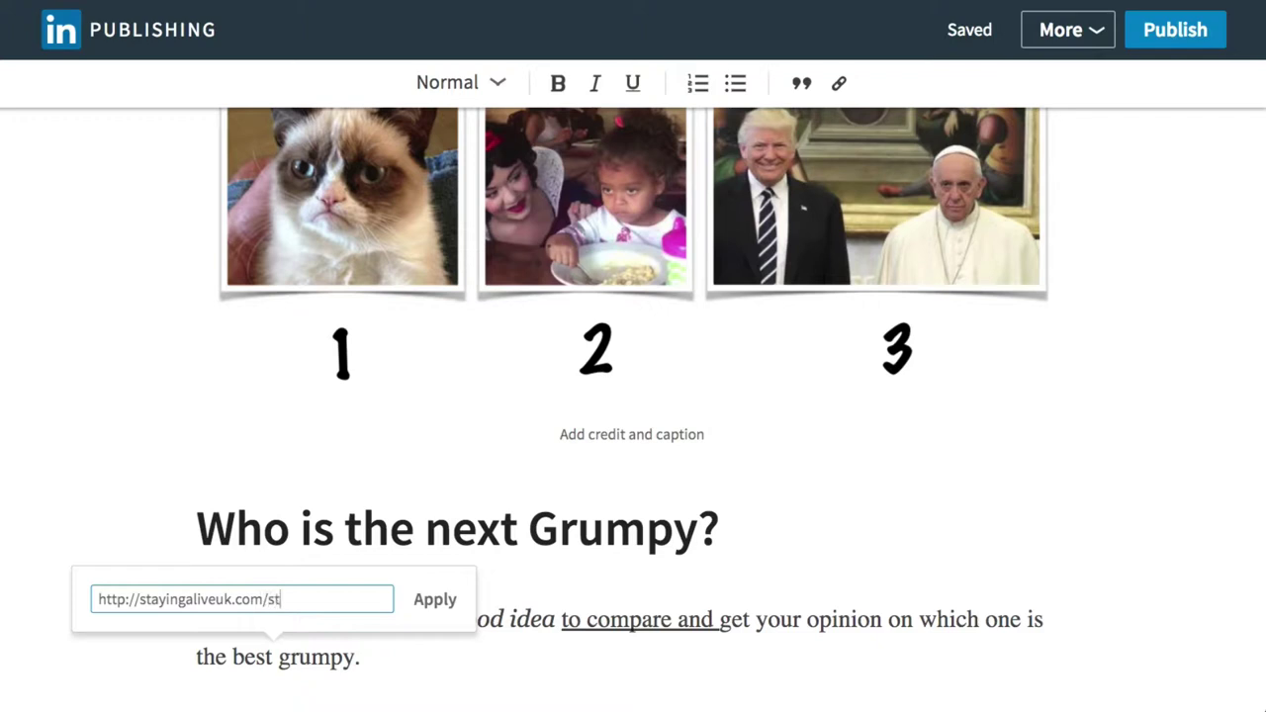
pyautogui.click(435, 599)
pyautogui.click(457, 602)
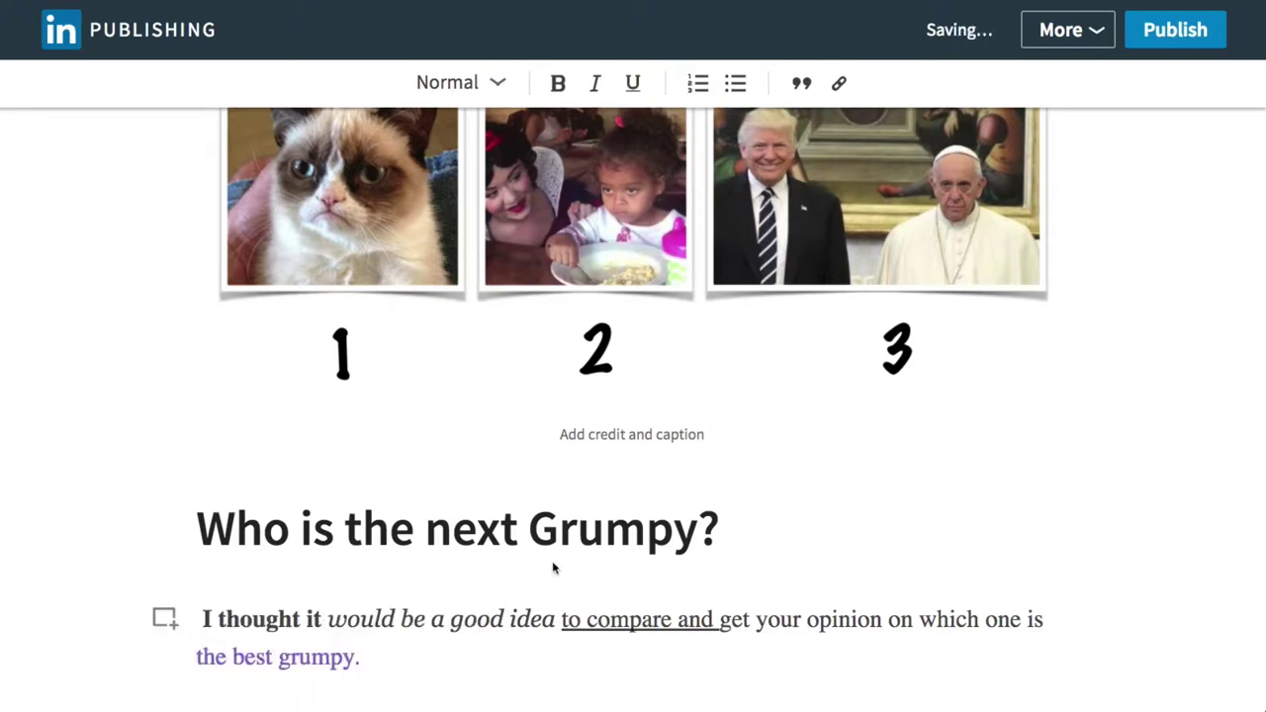
pyautogui.scroll(-1, 551, 564)
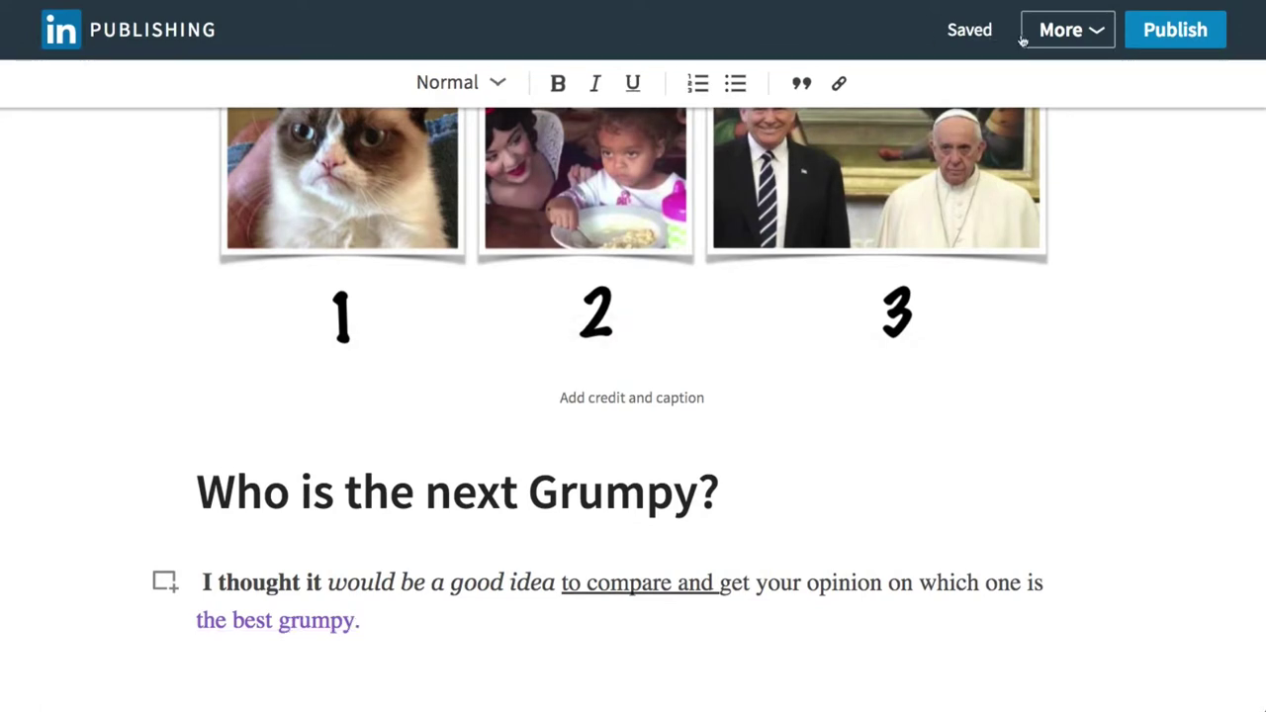
# Check the More dropdown without choosing, then open the 'You're almost done' Publish dialog.
pyautogui.click(1104, 31)
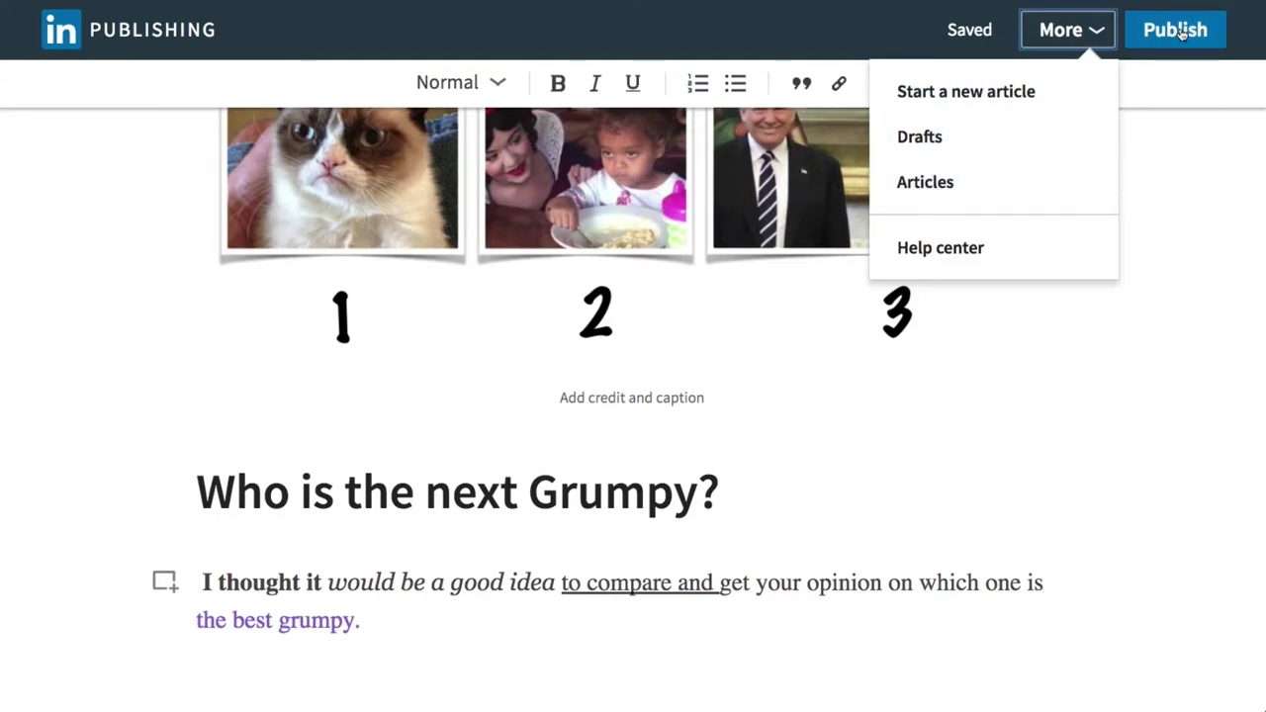
pyautogui.click(1164, 198)
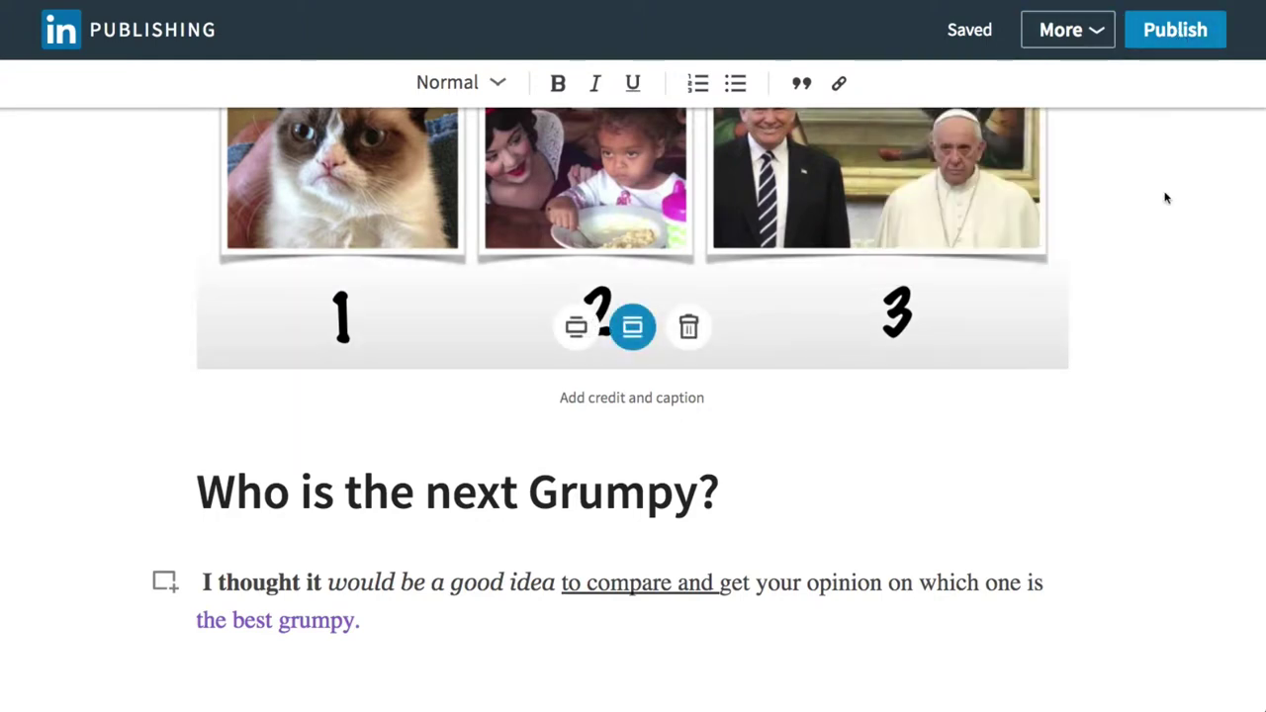
pyautogui.click(1173, 30)
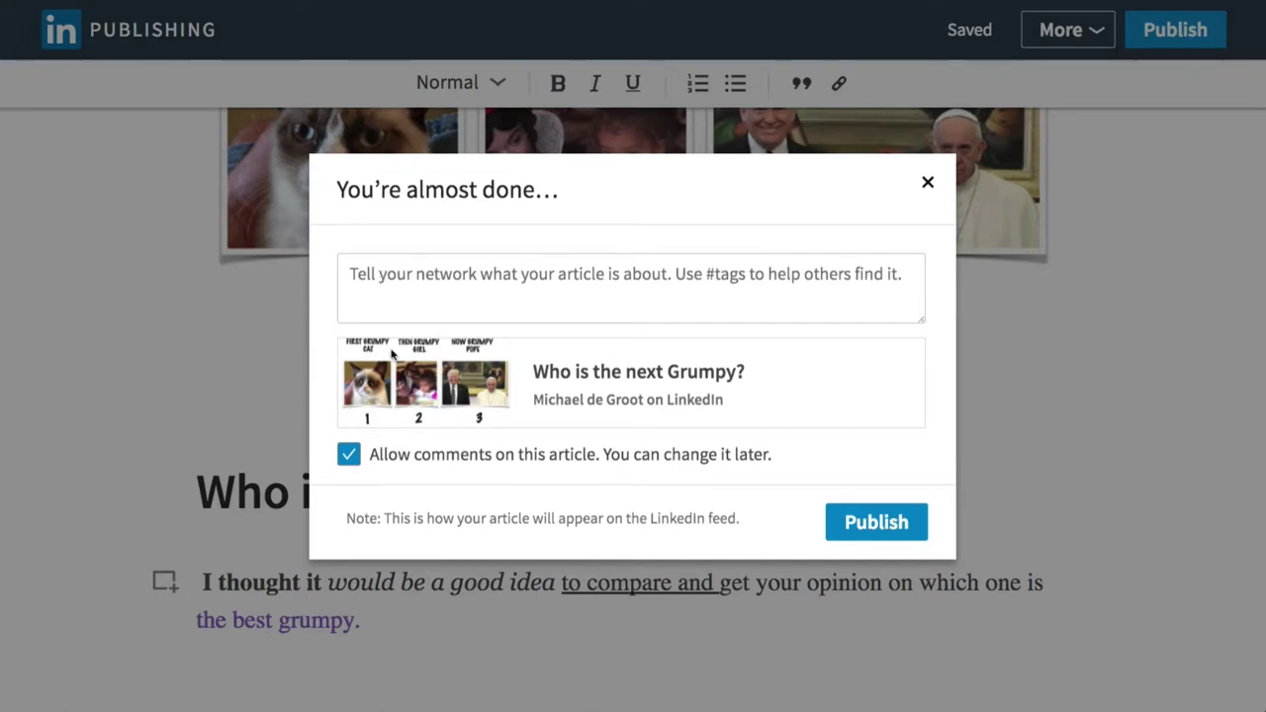
pyautogui.click(349, 455)
pyautogui.click(351, 456)
pyautogui.click(362, 274)
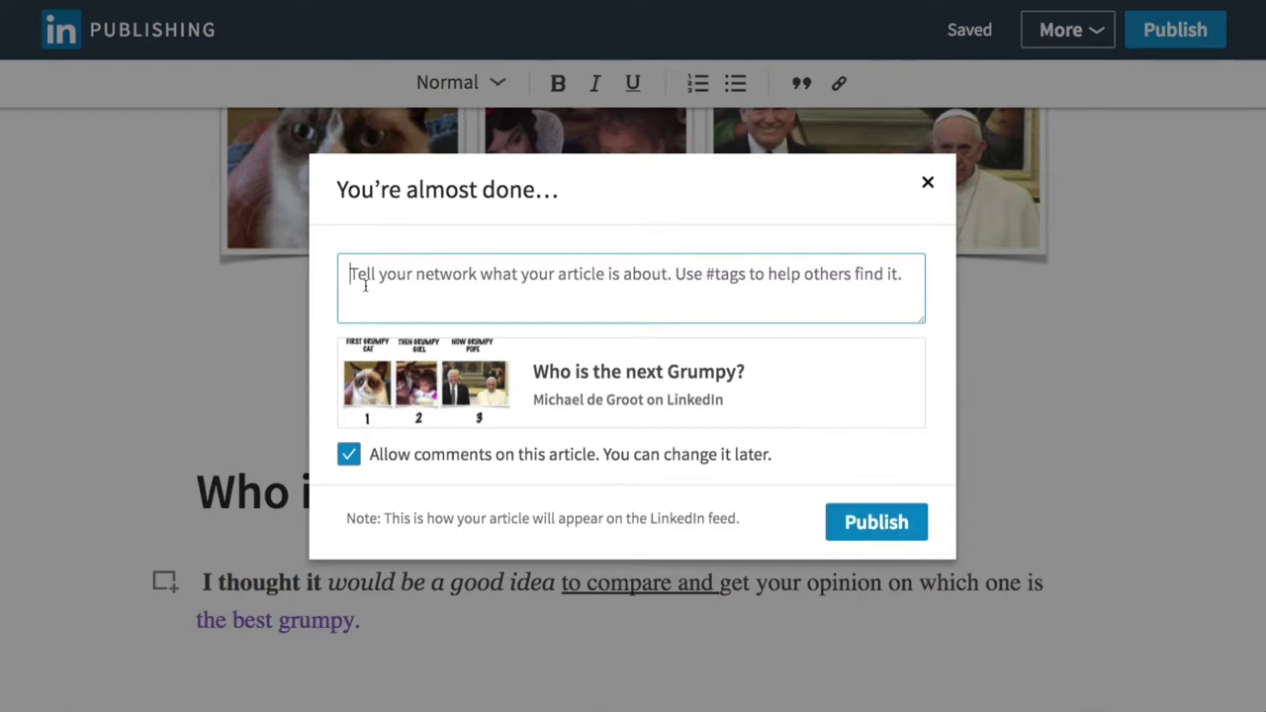
# Write the feed note 'Hello all, thought this was a fun thing to do. #grumpy #trump #cat'.
pyautogui.write('He')
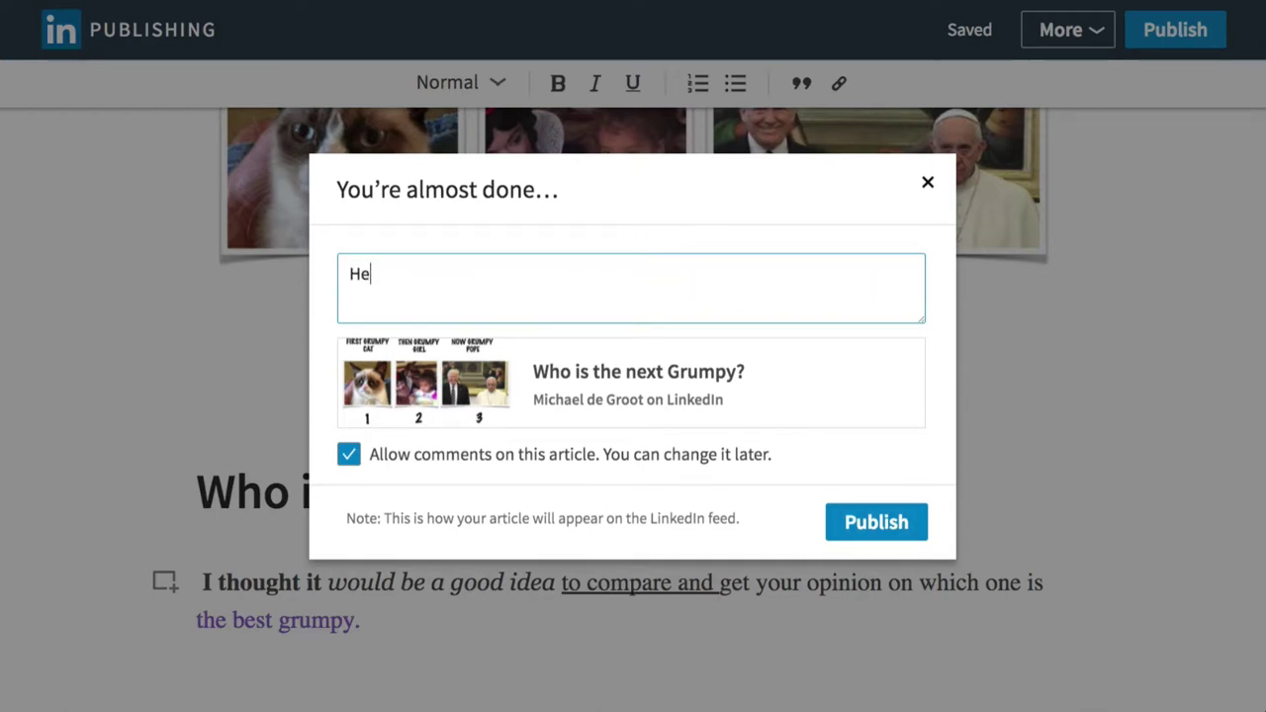
pyautogui.write('llo all, tho')
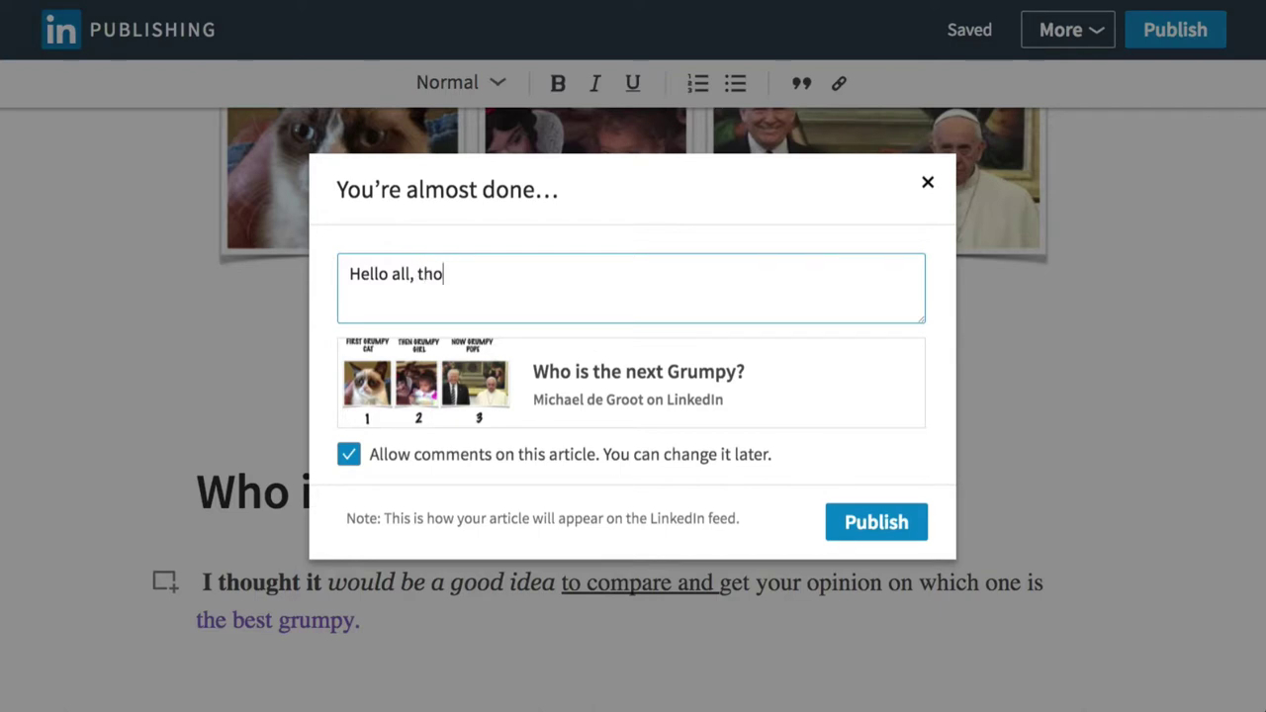
pyautogui.write('ught this w')
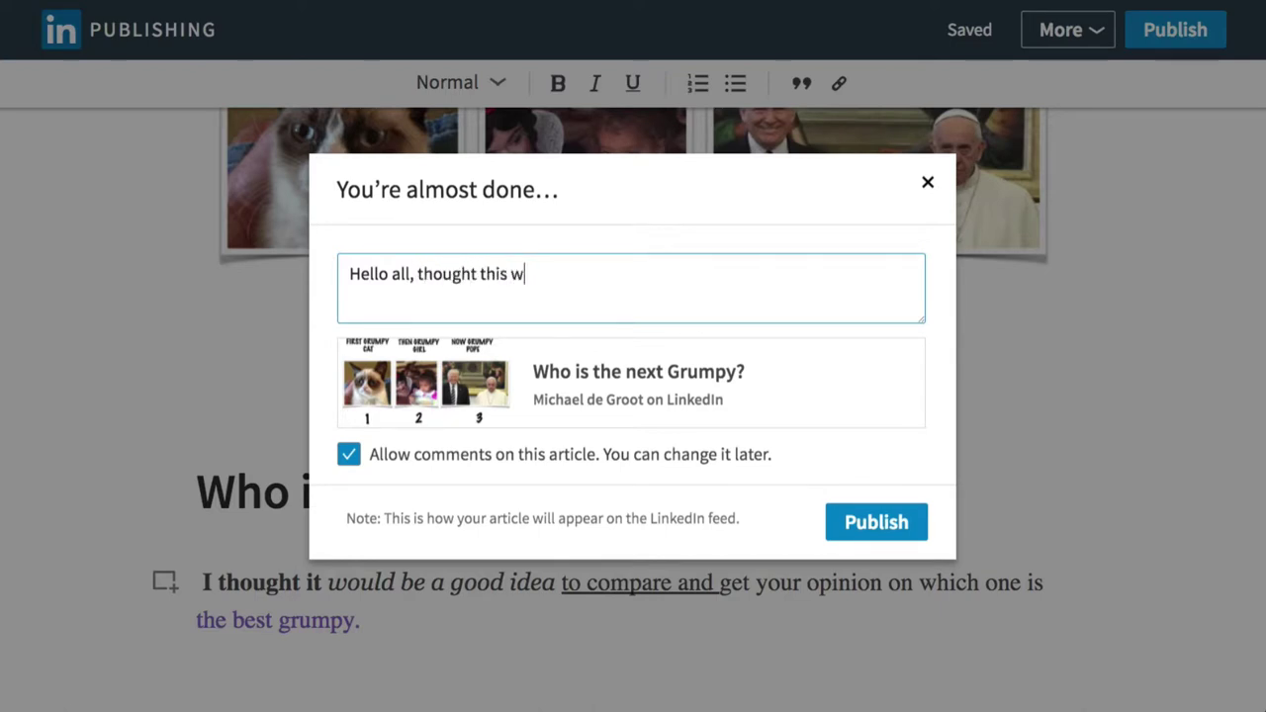
pyautogui.write('as a fun thing to do. #')
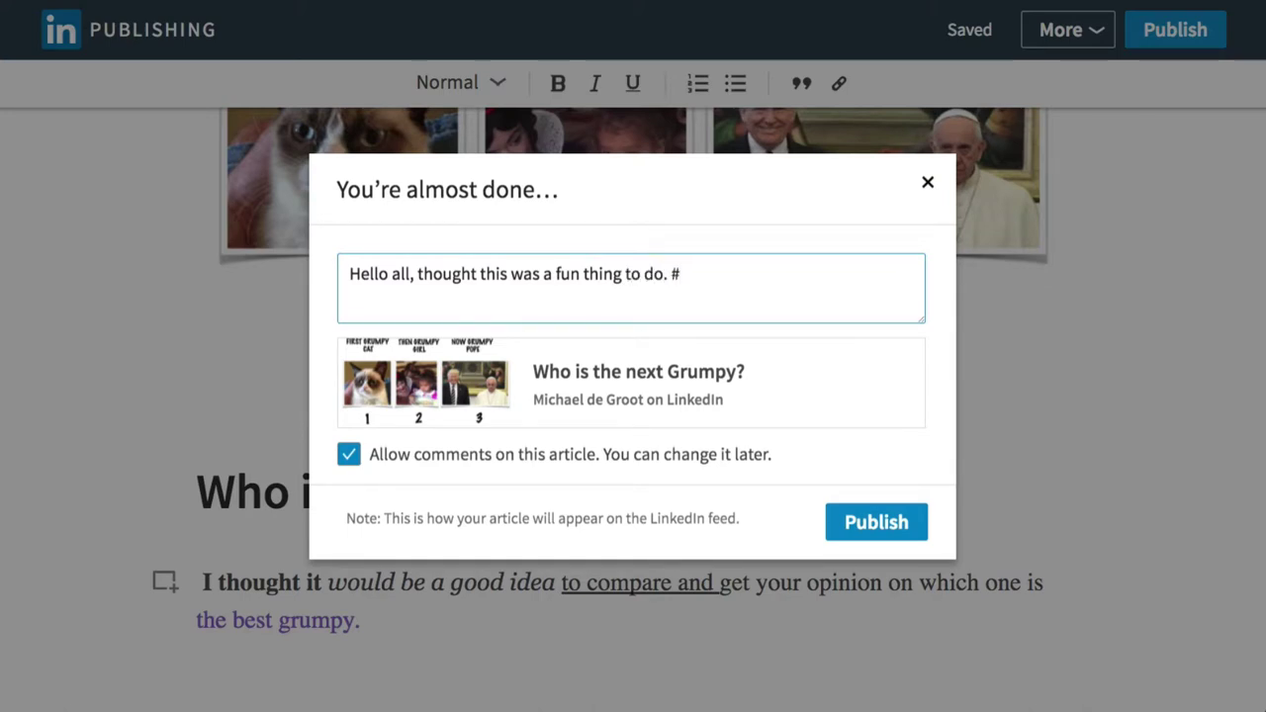
pyautogui.write('grumpy #trump')
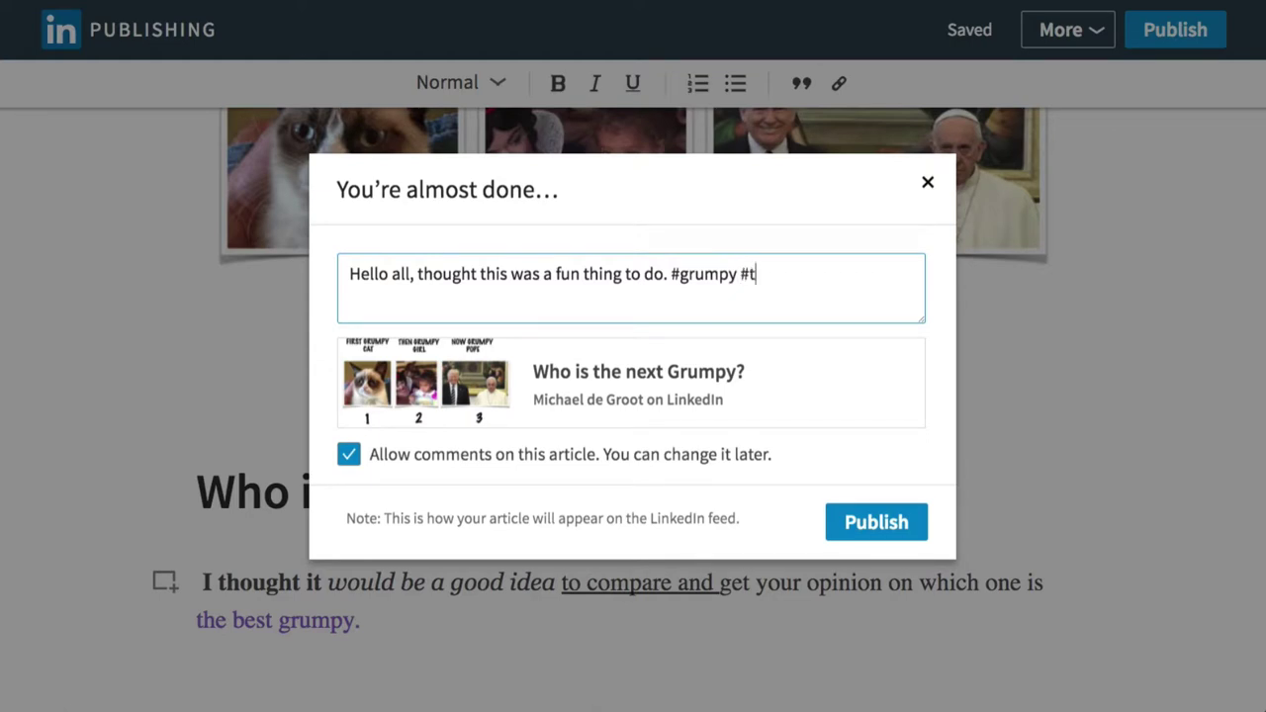
pyautogui.write(' c')
pyautogui.press('BackSpace')
pyautogui.write('#cat')
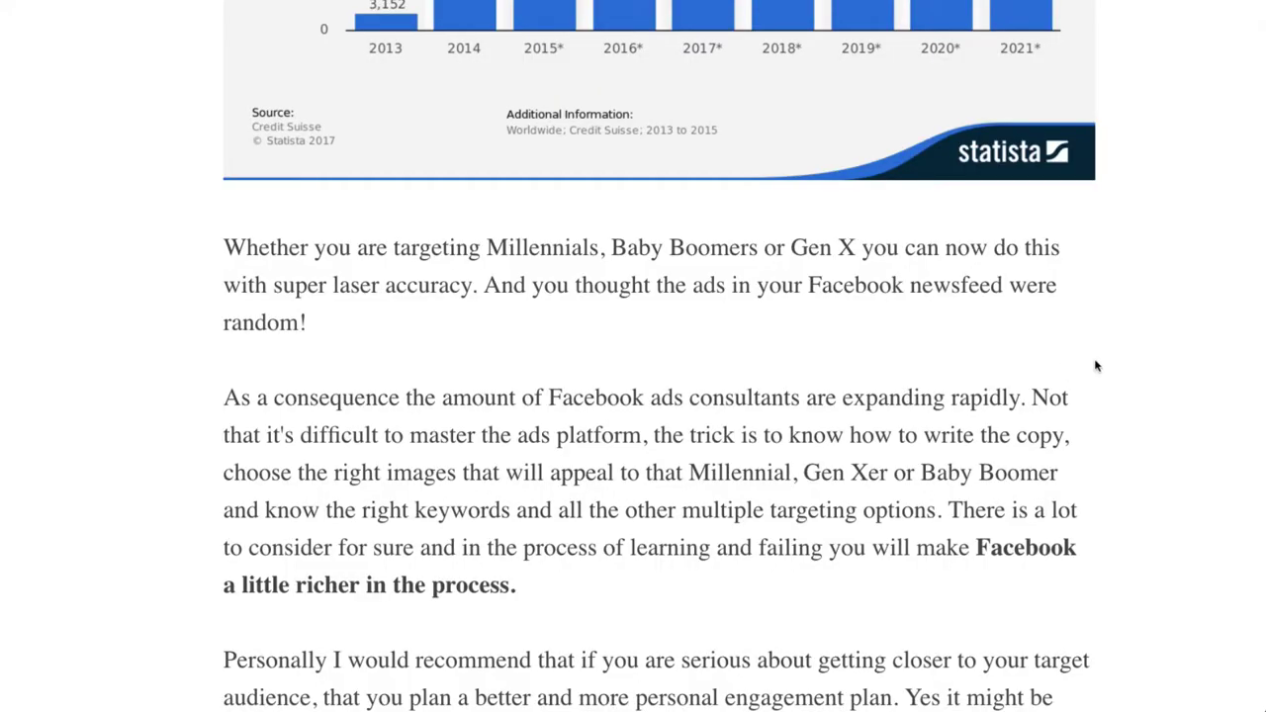
# Share 'How do you know if your content is any good?' to LinkedIn from the article's Share menu.
pyautogui.scroll(5, 1095, 368)
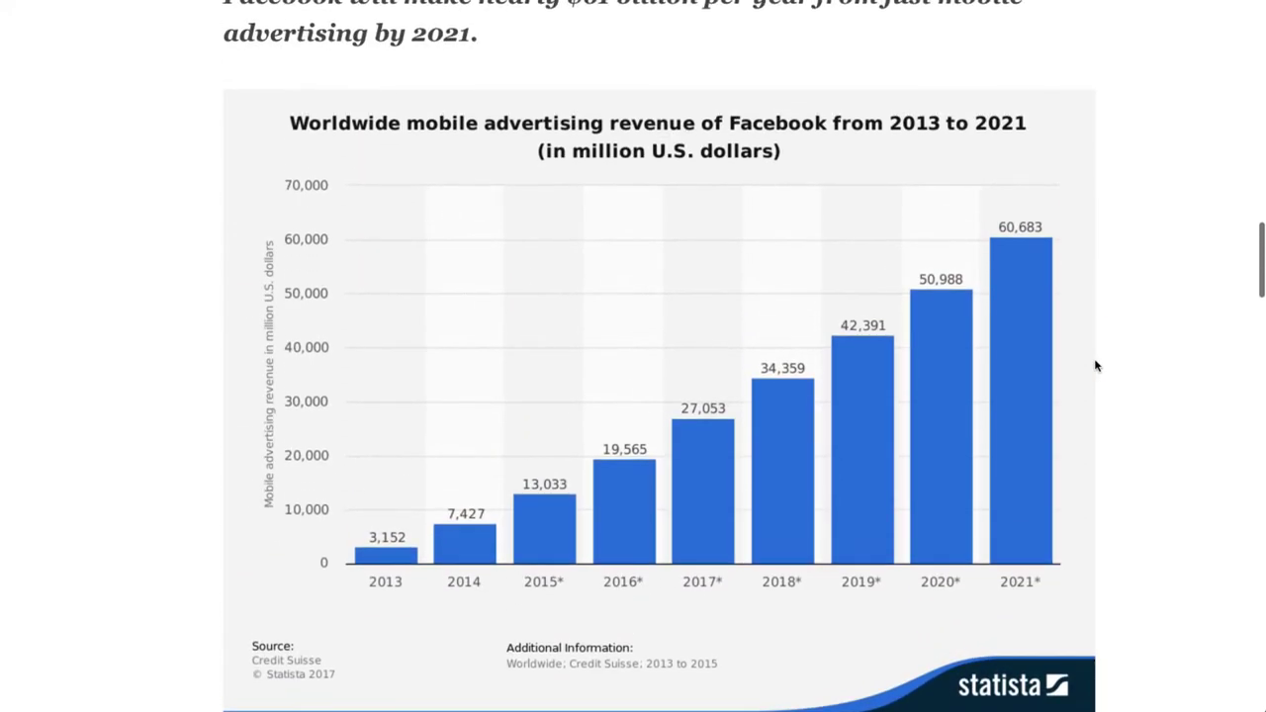
pyautogui.scroll(12, 1095, 367)
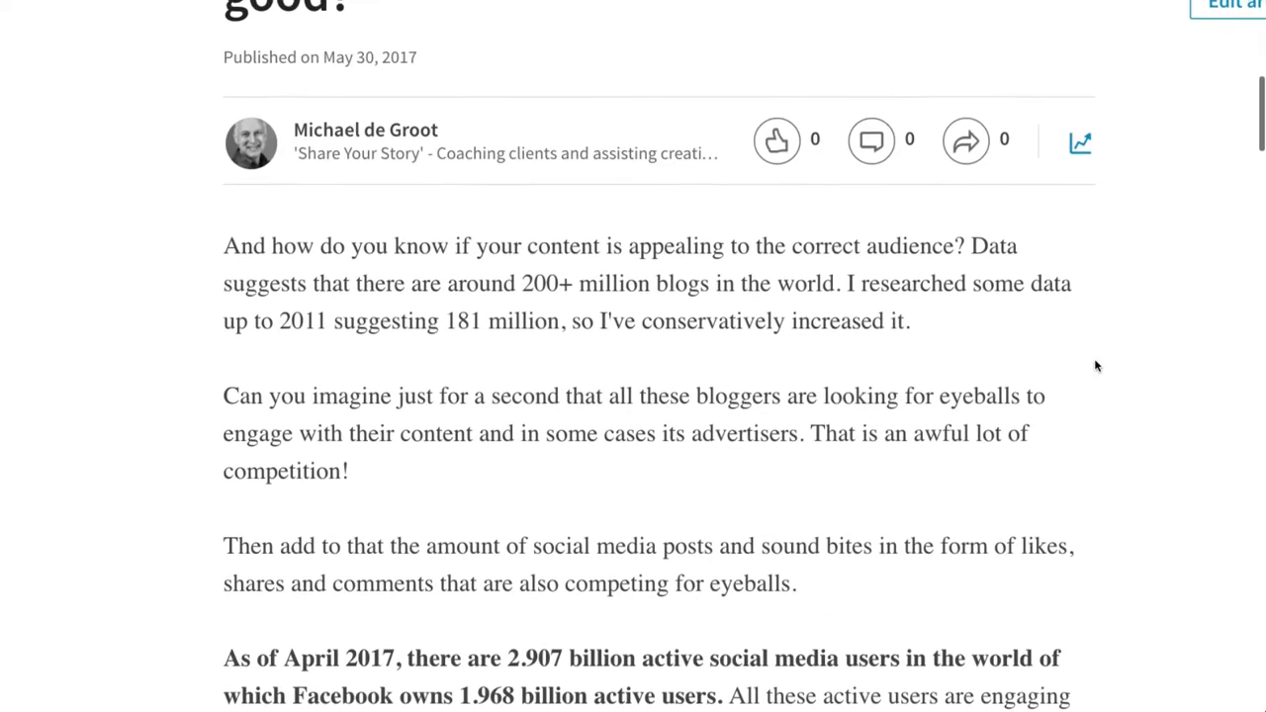
pyautogui.scroll(-3, 1095, 366)
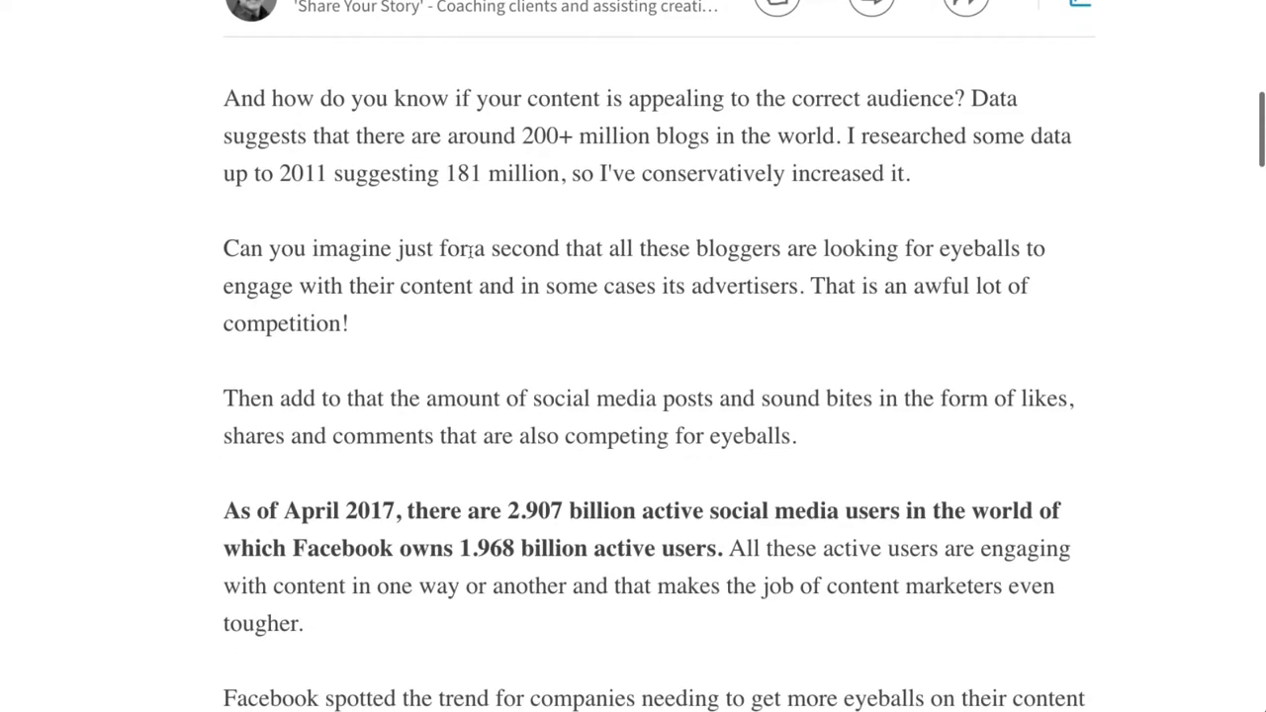
pyautogui.scroll(2, 869, 248)
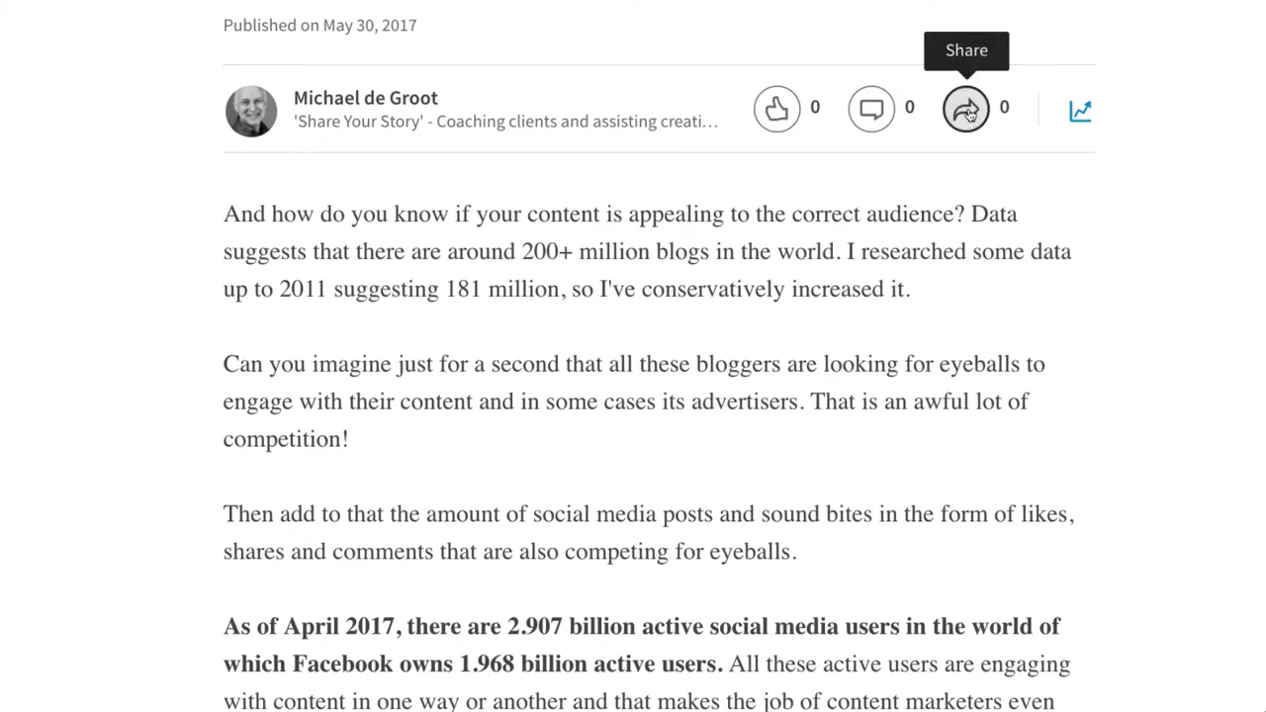
pyautogui.click(967, 111)
pyautogui.click(919, 179)
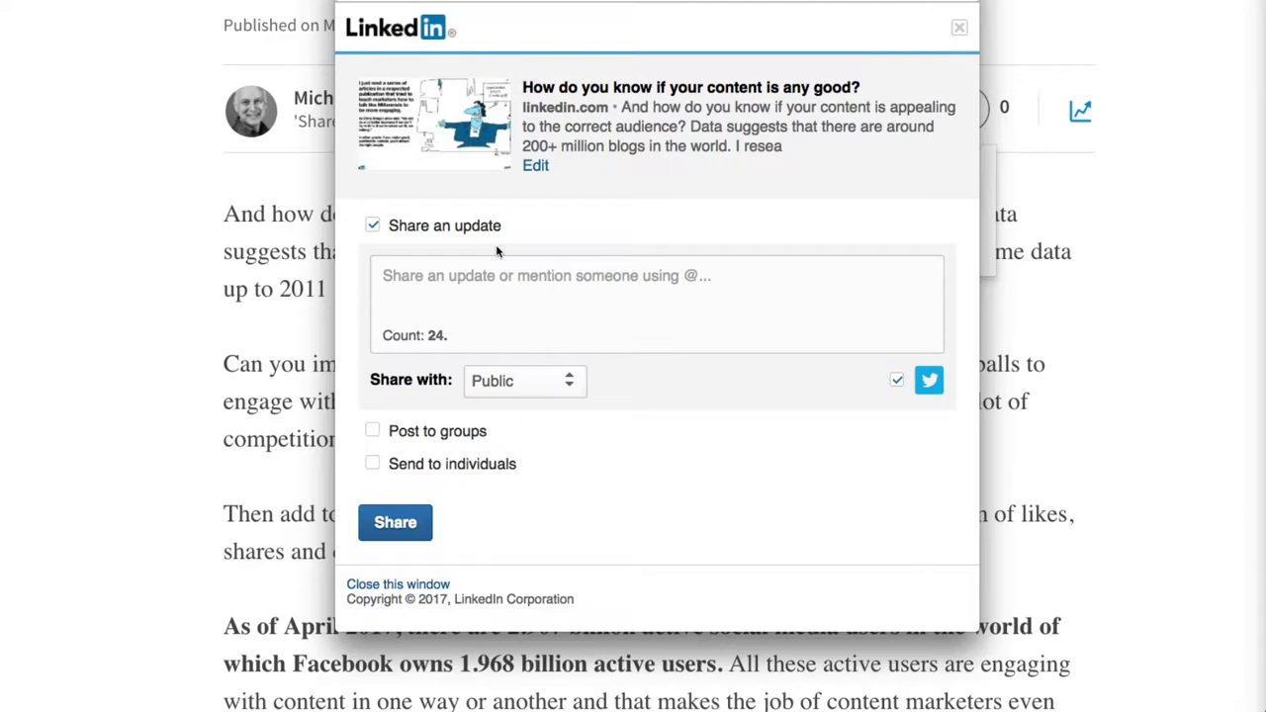
# Start the share update with 'Have you evaluated your content recently?'.
pyautogui.click(420, 275)
pyautogui.click(396, 276)
pyautogui.write('Hello')
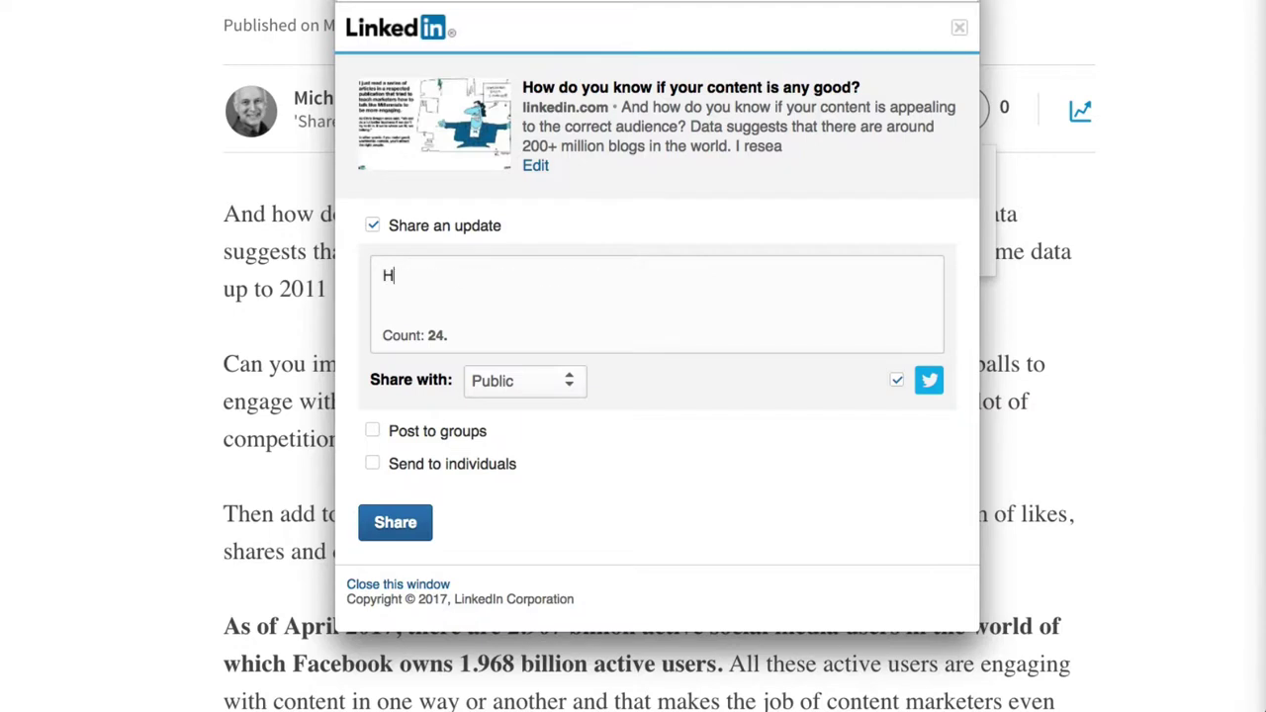
pyautogui.press('BackSpace')
pyautogui.press('BackSpace')
pyautogui.press('BackSpace')
pyautogui.press('BackSpace')
pyautogui.press('BackSpace')
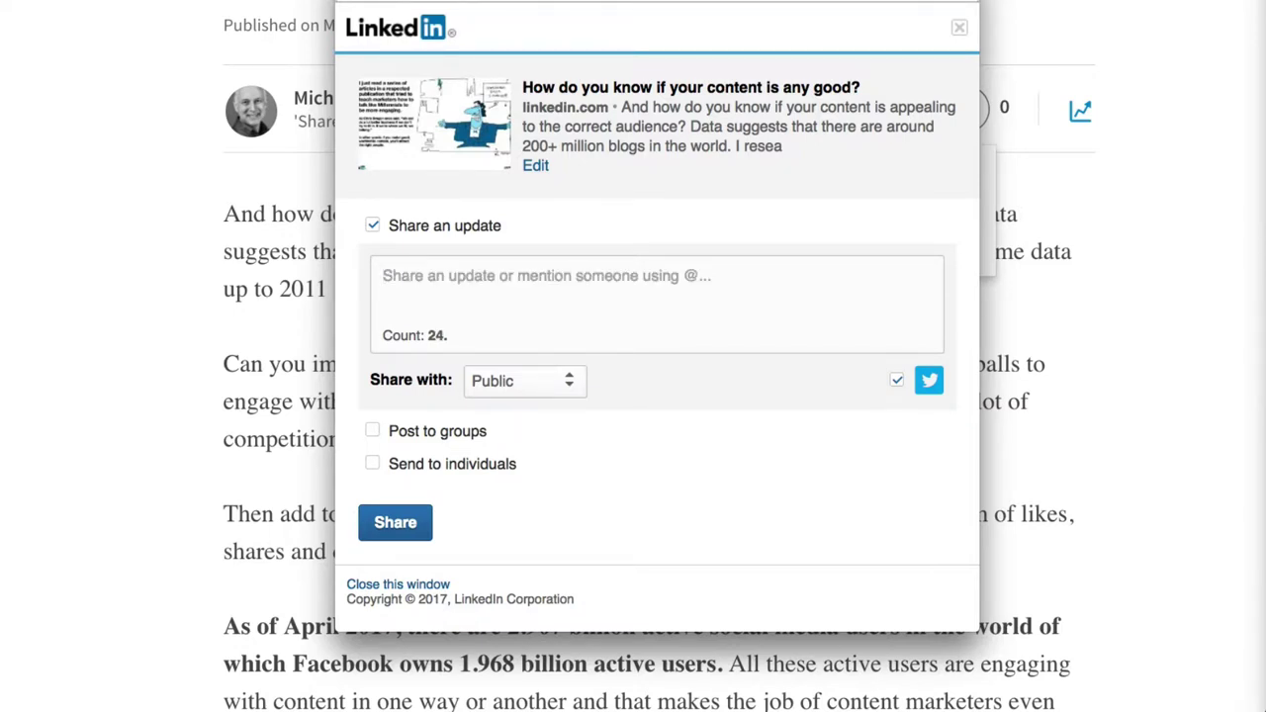
pyautogui.write('Have y')
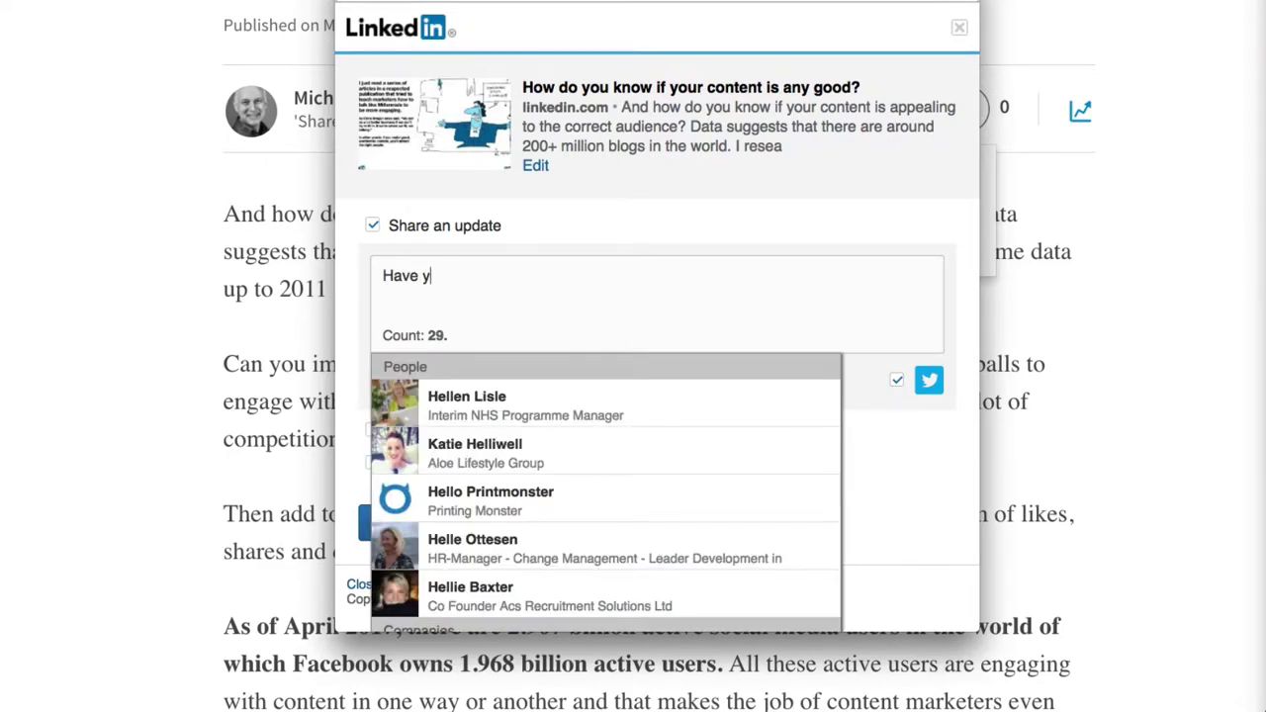
pyautogui.write('ou evalu')
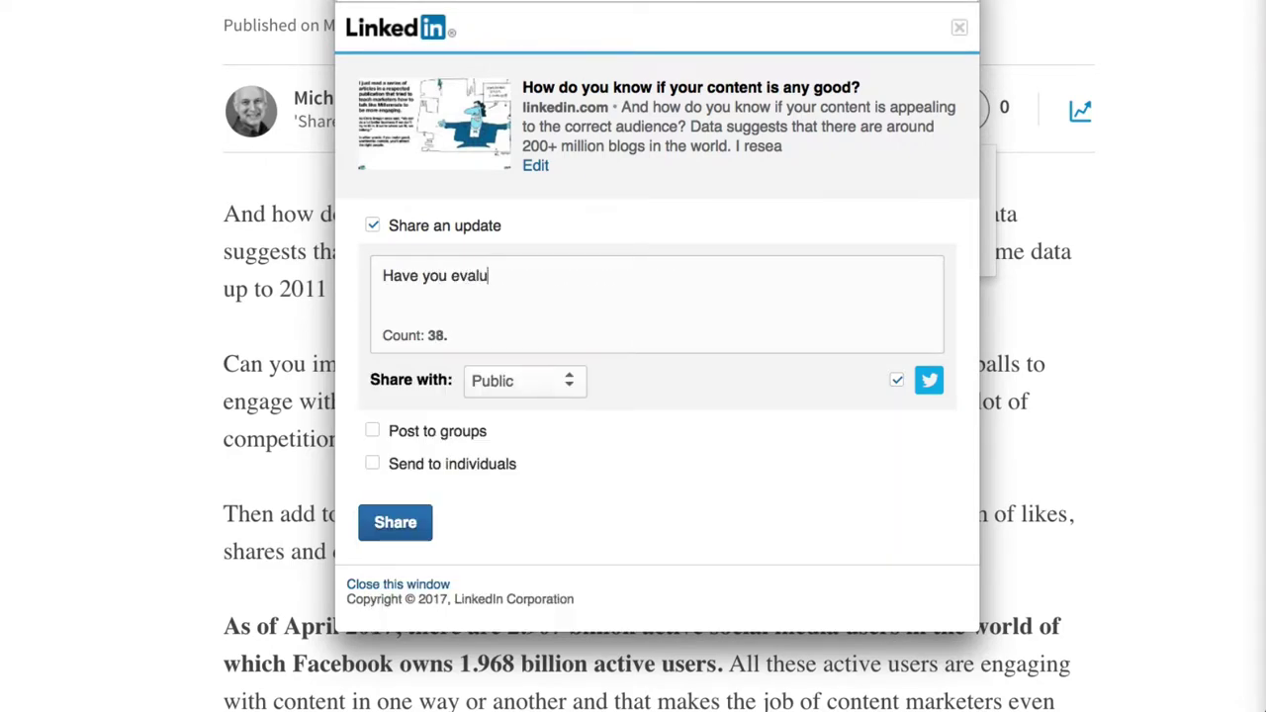
pyautogui.write('ated your co')
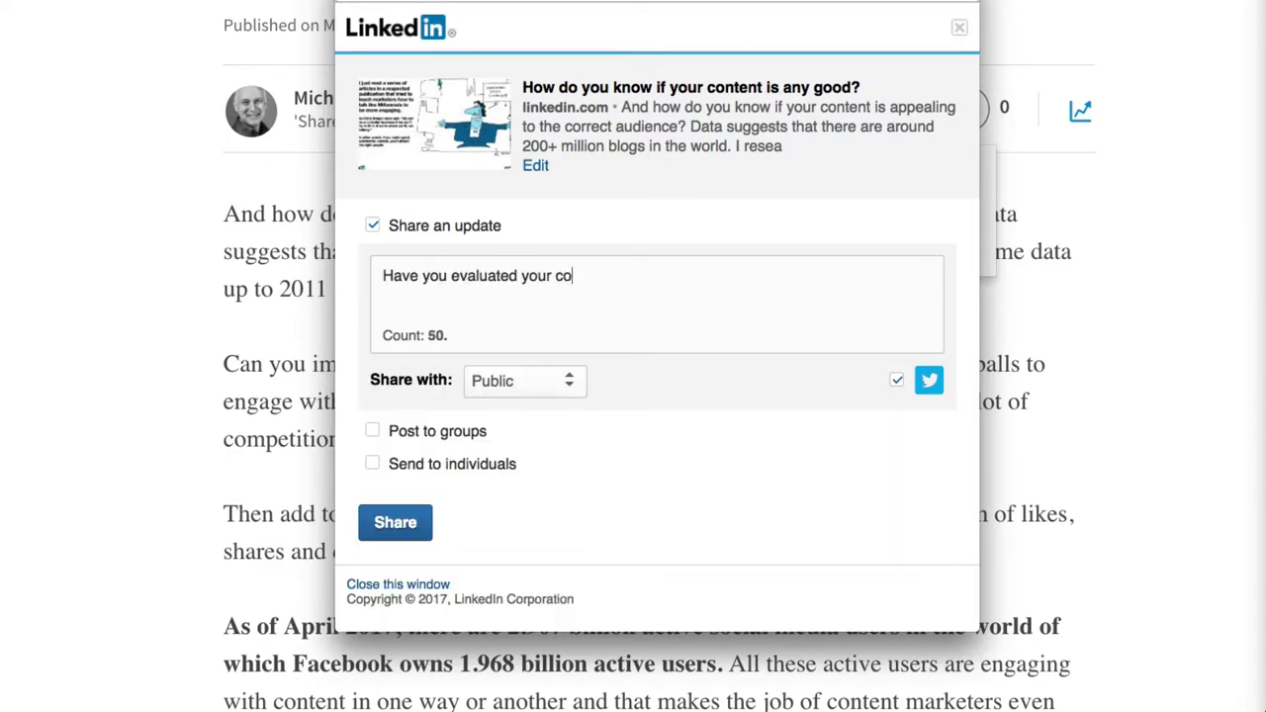
pyautogui.write('ntent recently')
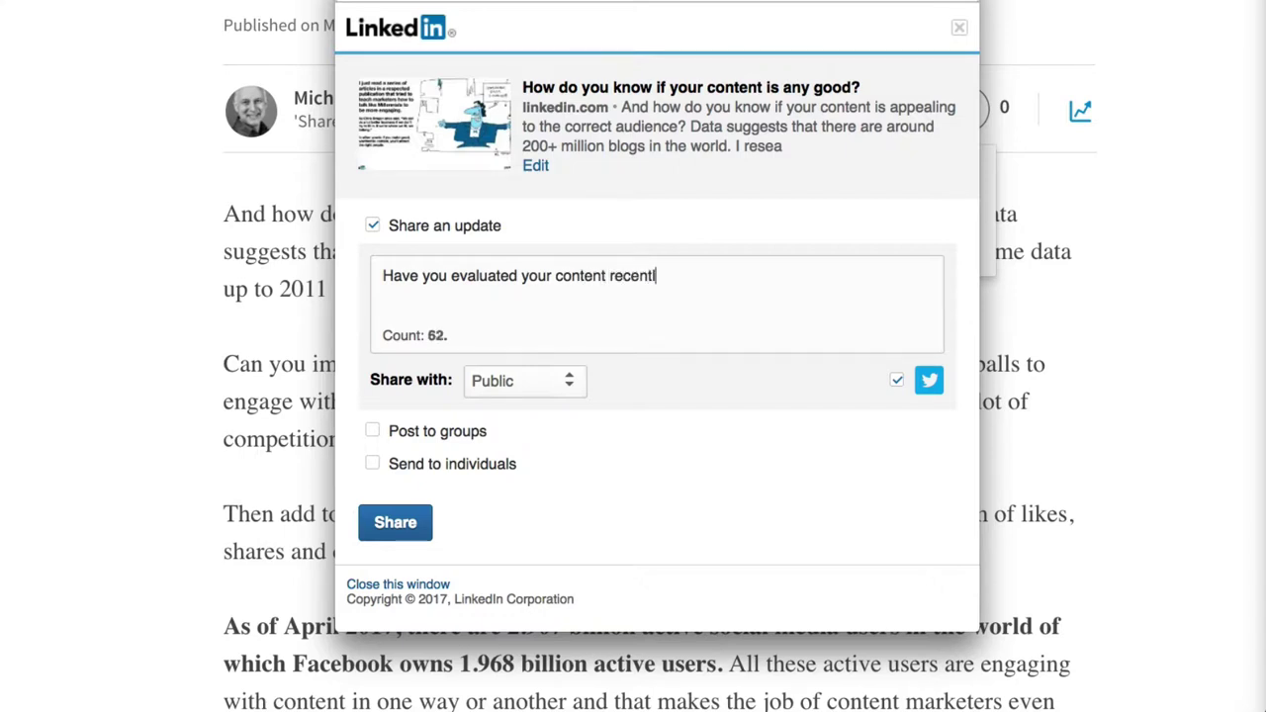
pyautogui.write('?')
# Add 'It's our job to make sure we share content that is of interest to our audience.' and enable group posting.
pyautogui.write('Pl')
pyautogui.press('BackSpace')
pyautogui.press('BackSpace')
pyautogui.write("It's out")
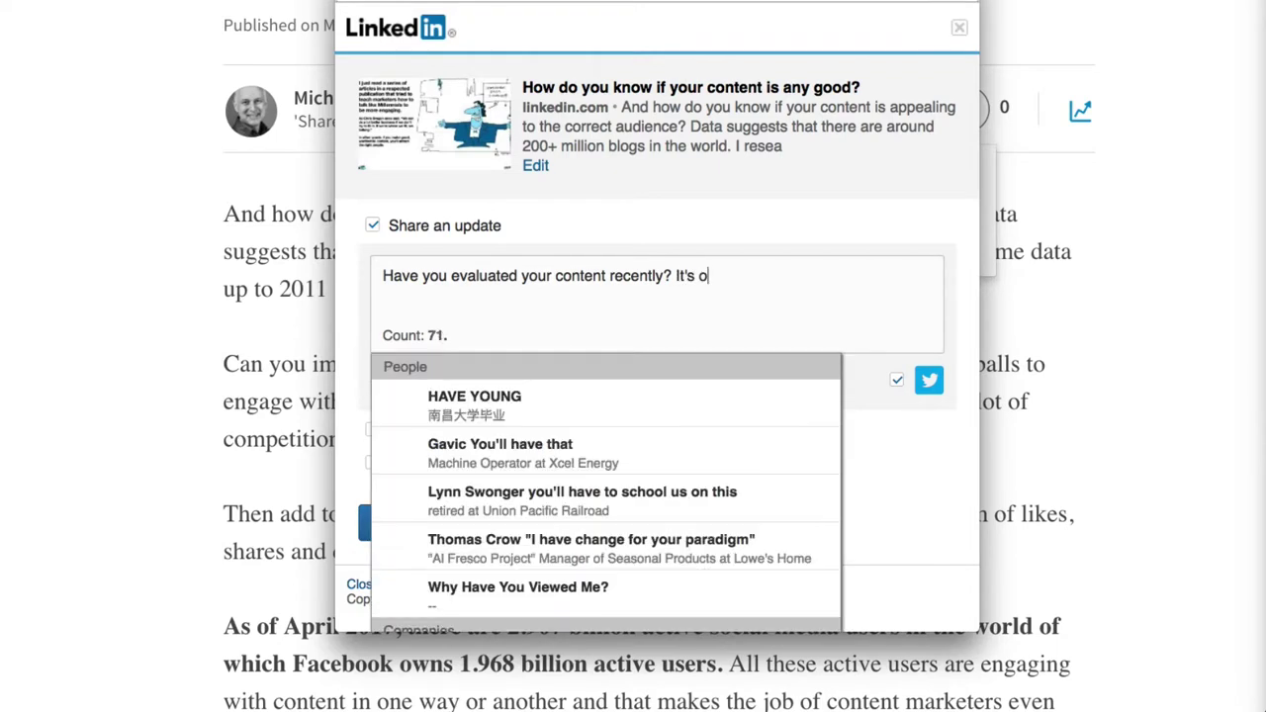
pyautogui.press('BackSpace')
pyautogui.press('BackSpace')
pyautogui.write('r ')
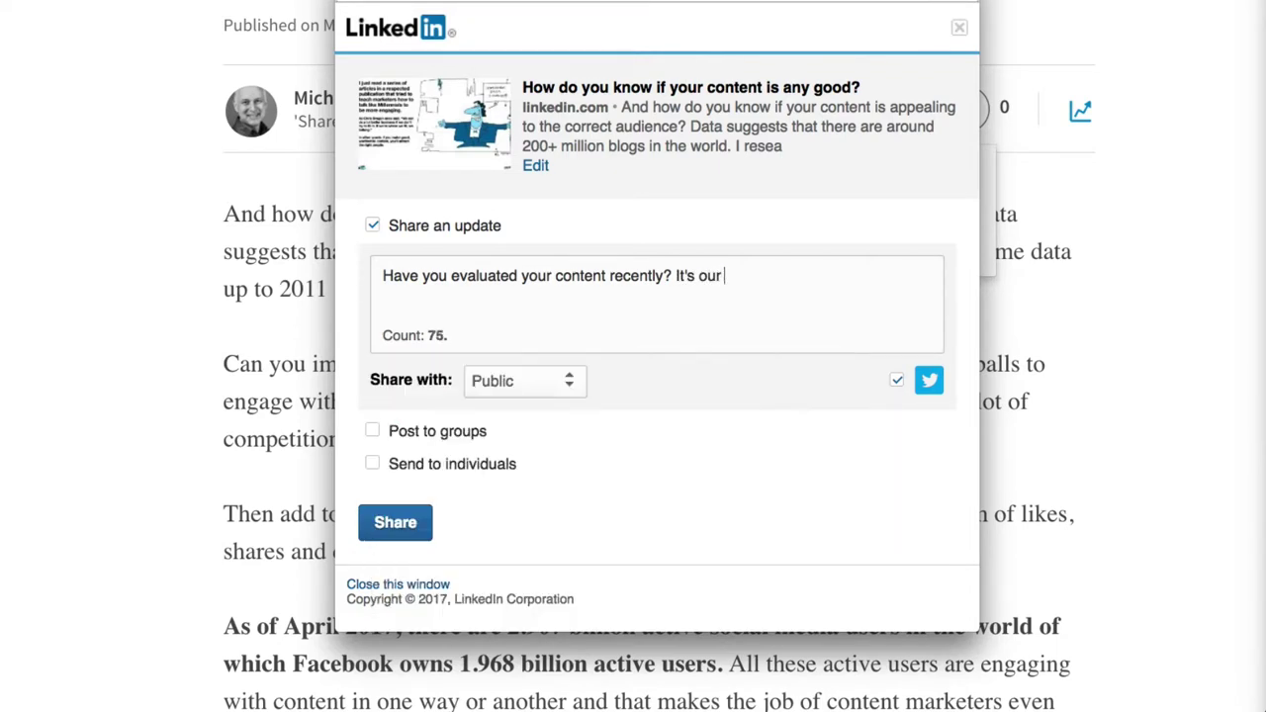
pyautogui.write('job to make sure we')
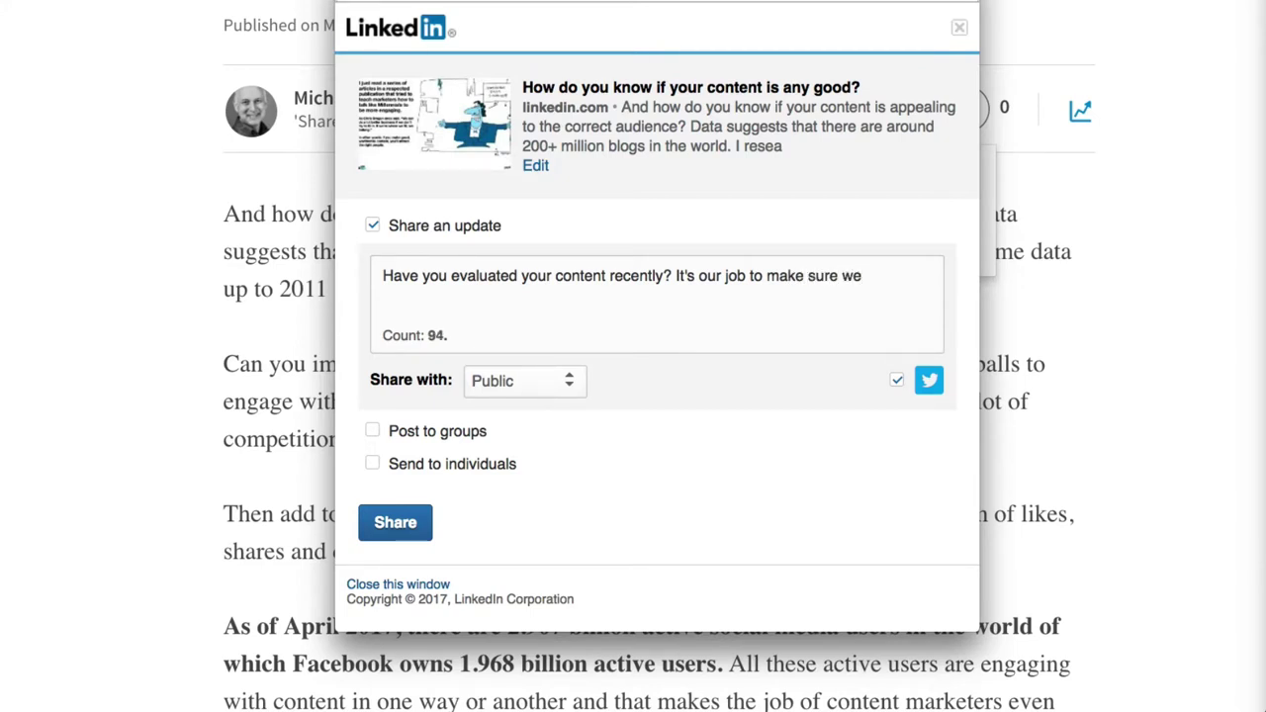
pyautogui.write(' share content')
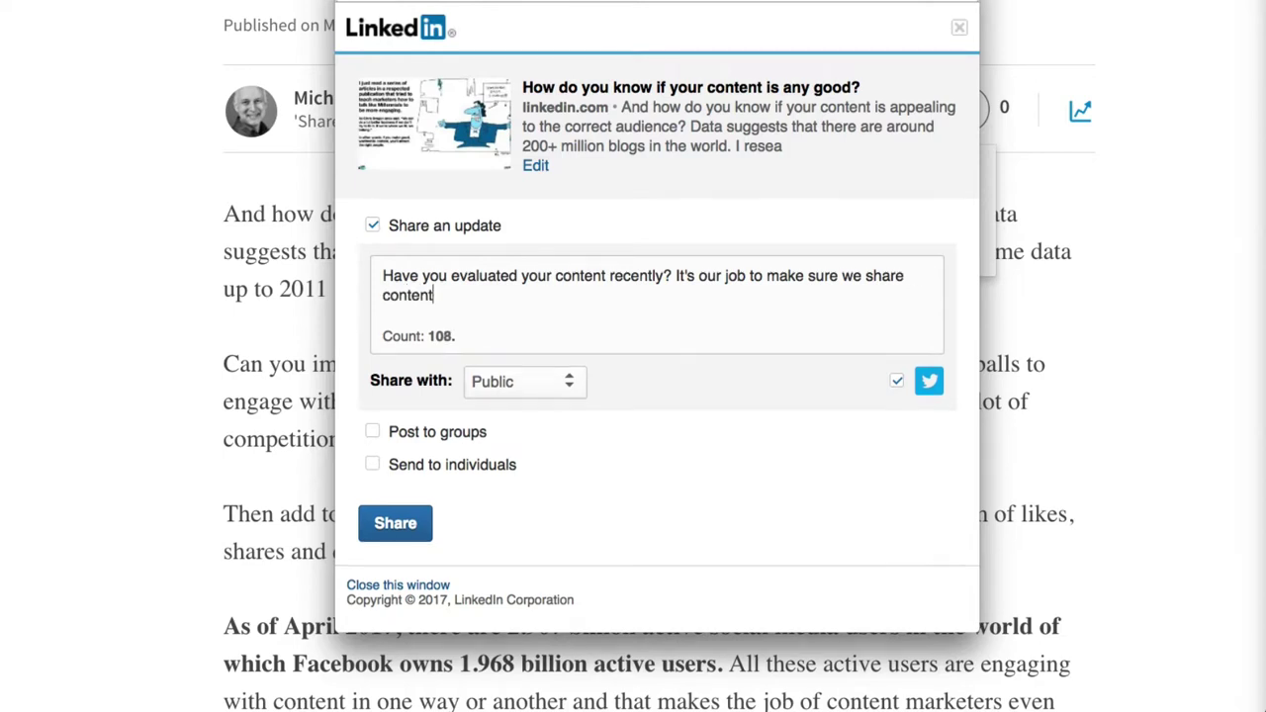
pyautogui.write(' that is o')
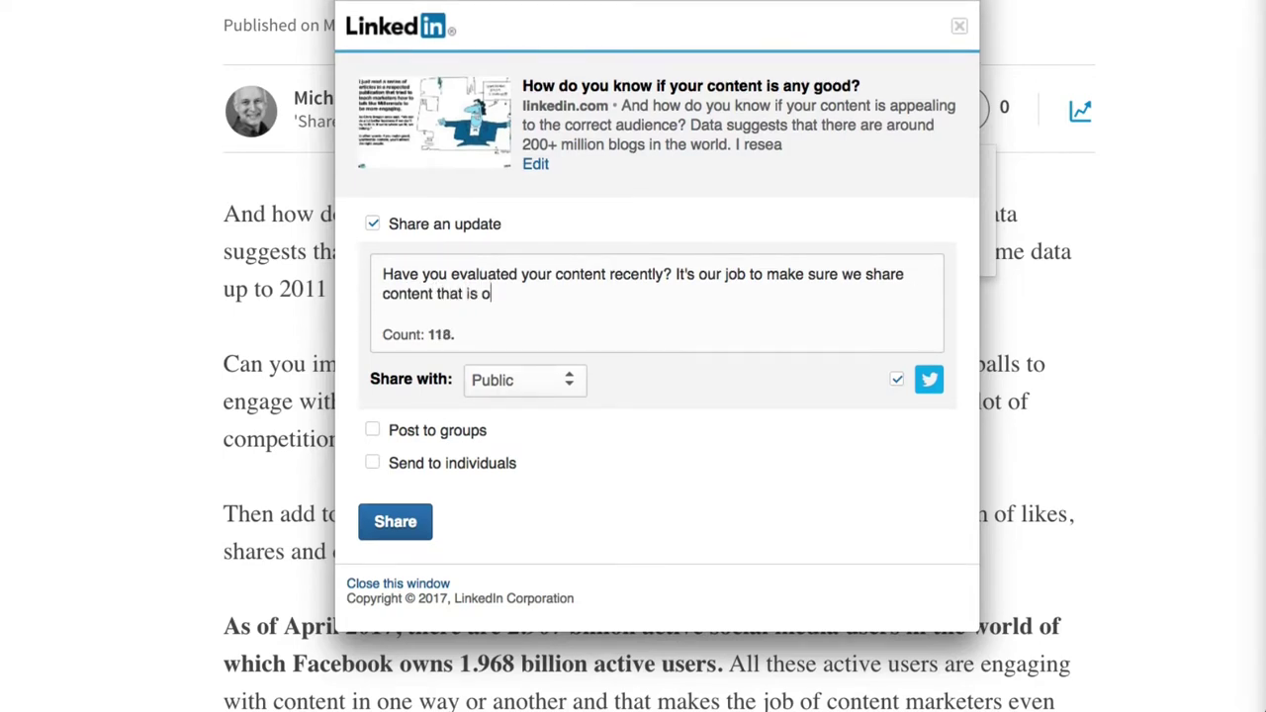
pyautogui.write('f interest to')
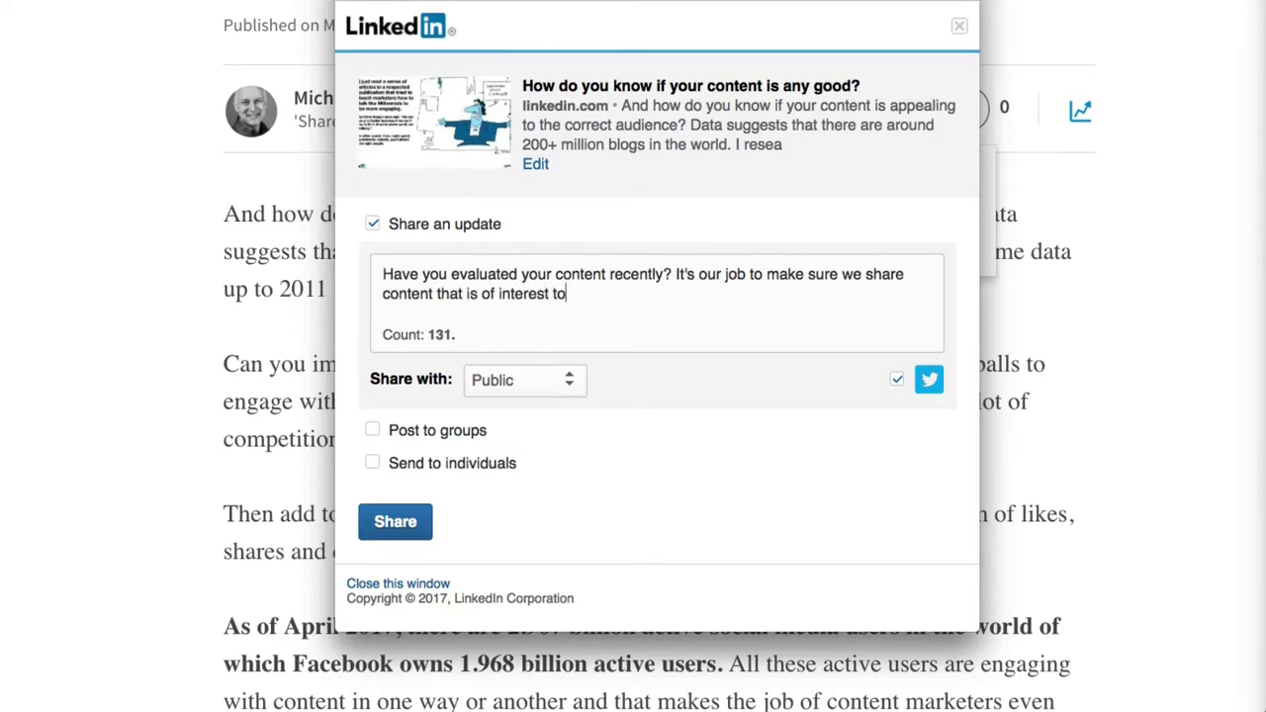
pyautogui.write(' our audinece')
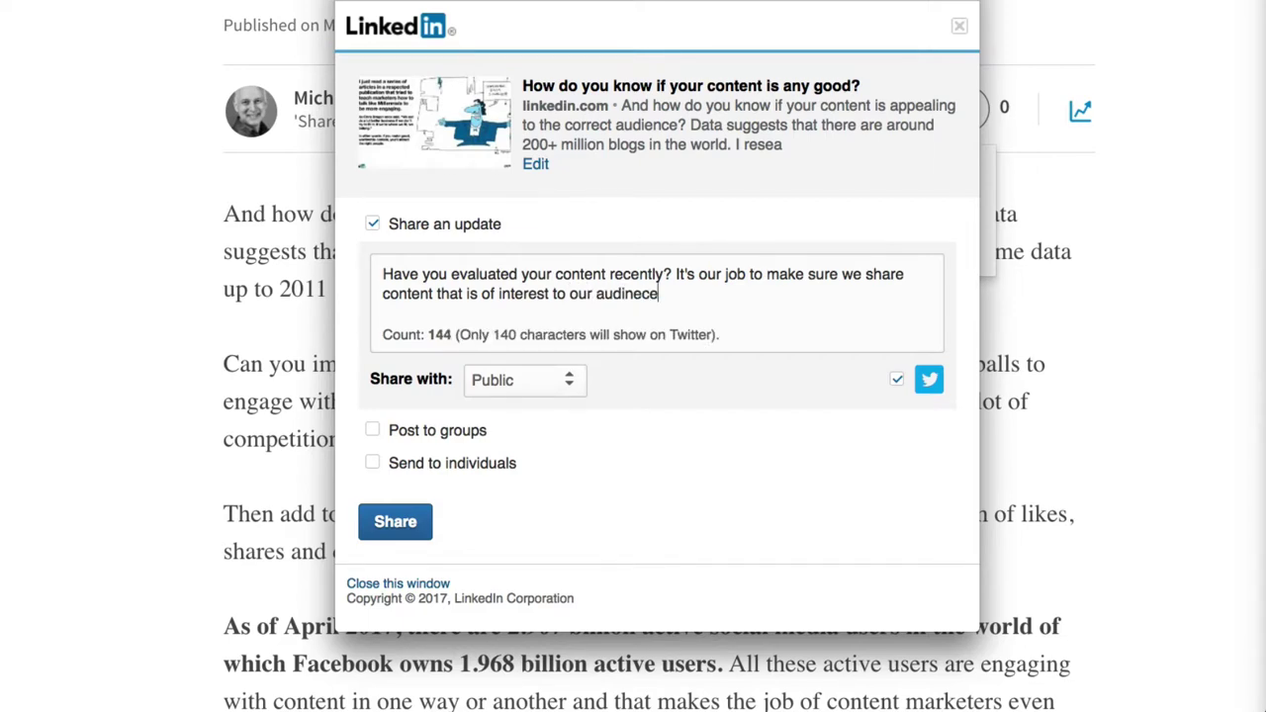
pyautogui.press('BackSpace')
pyautogui.press('BackSpace')
pyautogui.press('BackSpace')
pyautogui.press('BackSpace')
pyautogui.write('ence.')
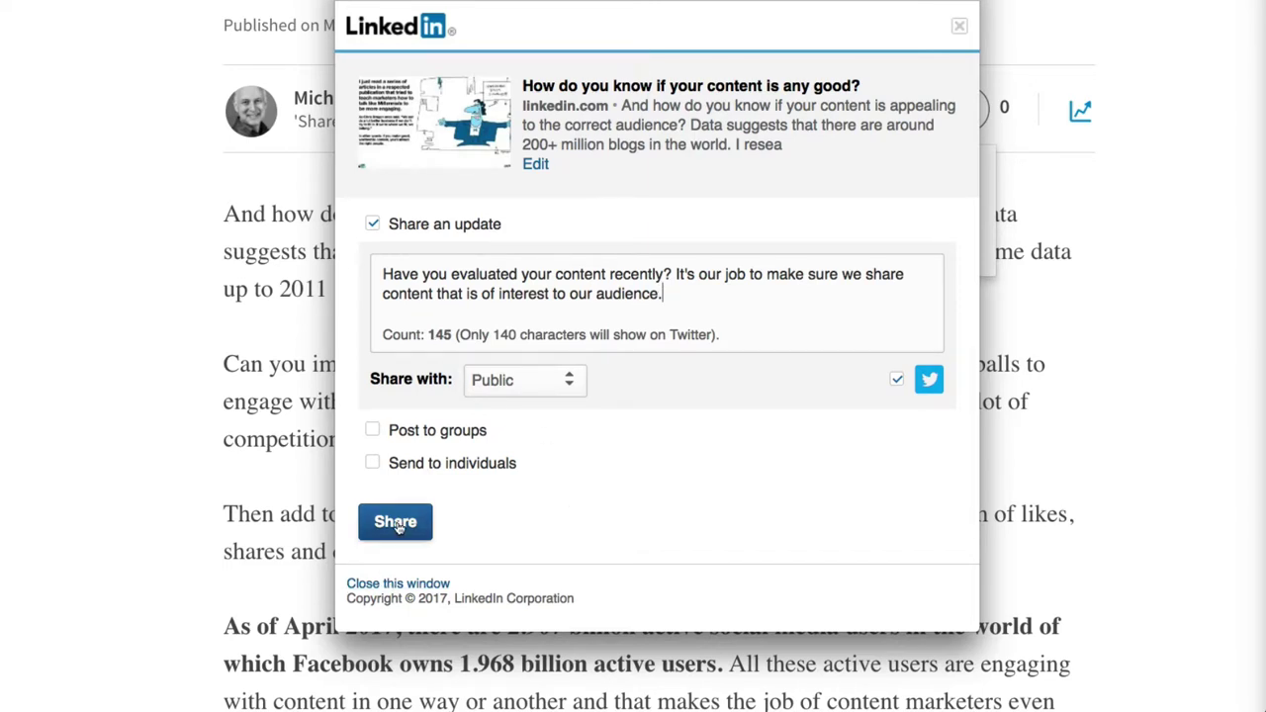
pyautogui.click(373, 435)
pyautogui.scroll(-3, 373, 435)
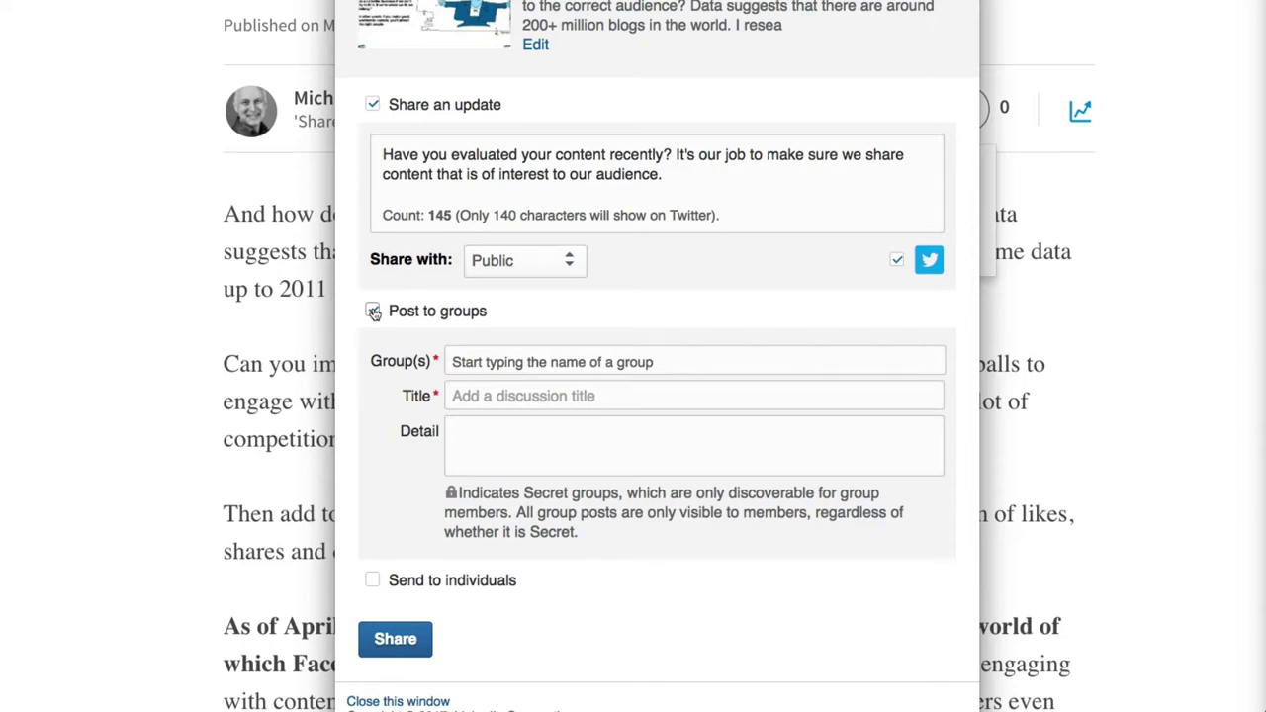
# Untick Post to groups, send to one contact with the note 'This is just test.', and share.
pyautogui.click(372, 312)
pyautogui.click(372, 461)
pyautogui.scroll(-2, 375, 464)
pyautogui.click(486, 440)
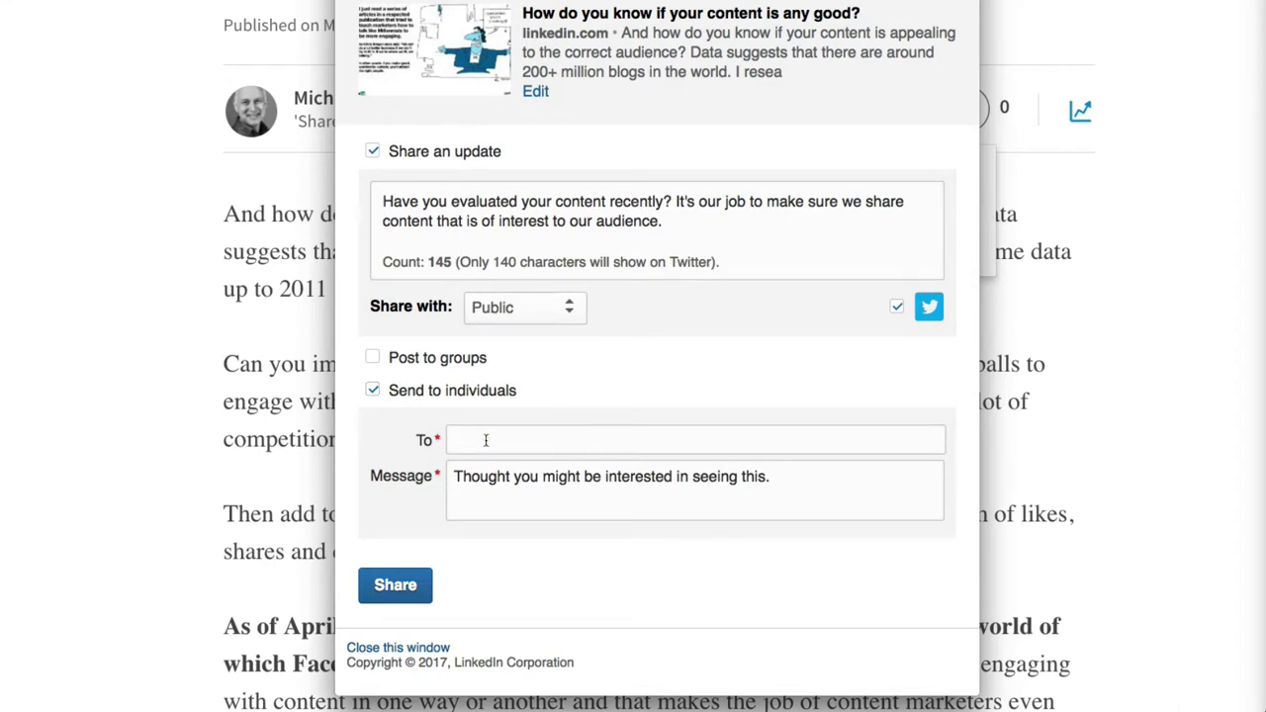
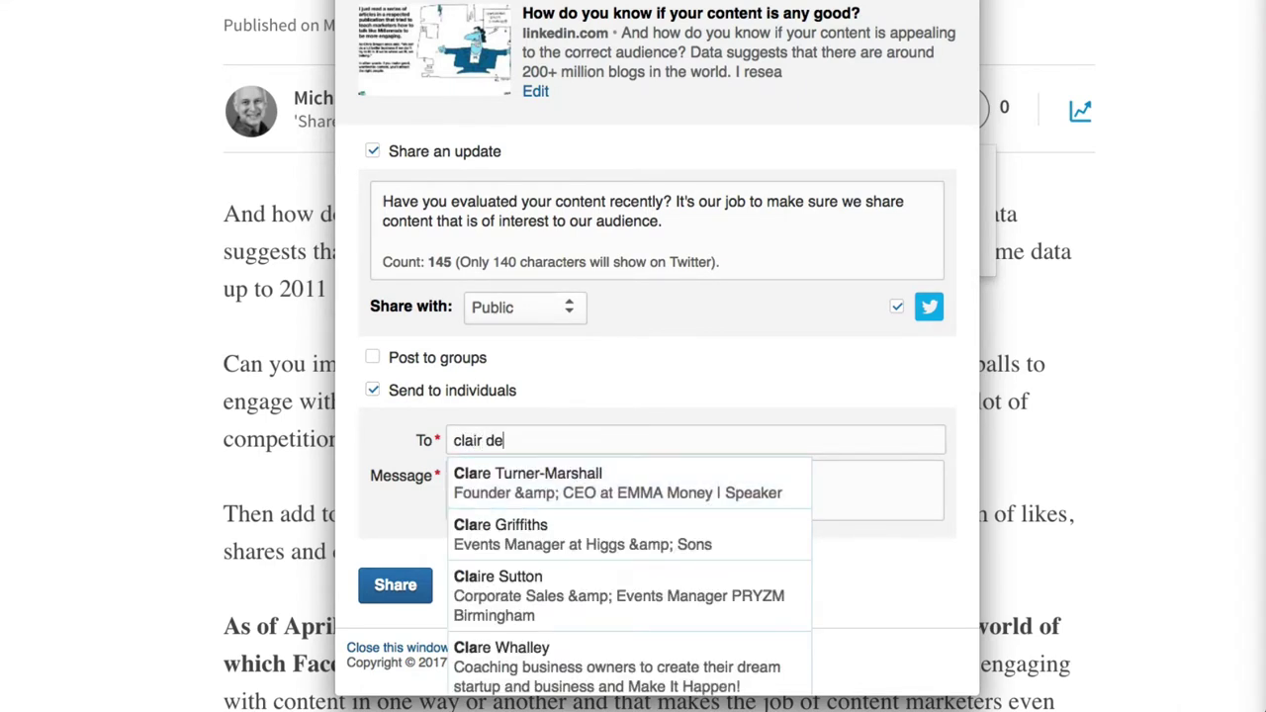
pyautogui.click(512, 476)
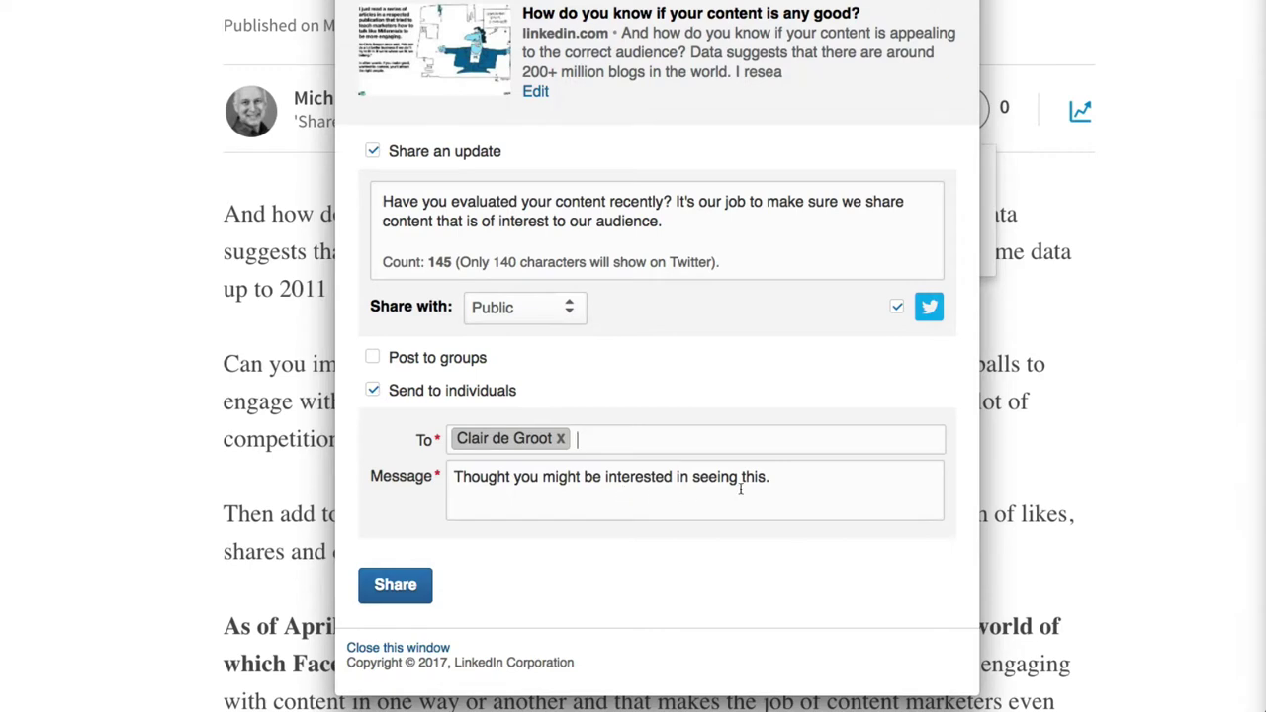
pyautogui.click(777, 476)
pyautogui.write('This ')
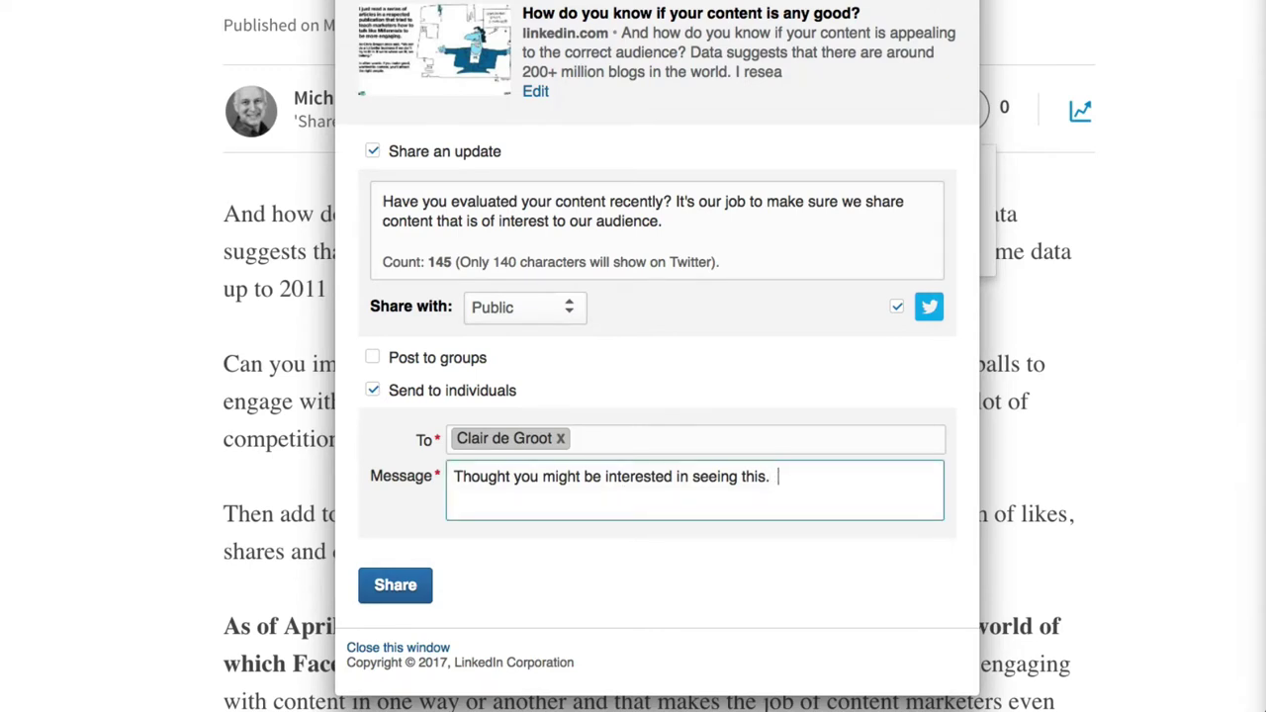
pyautogui.write('is just test.')
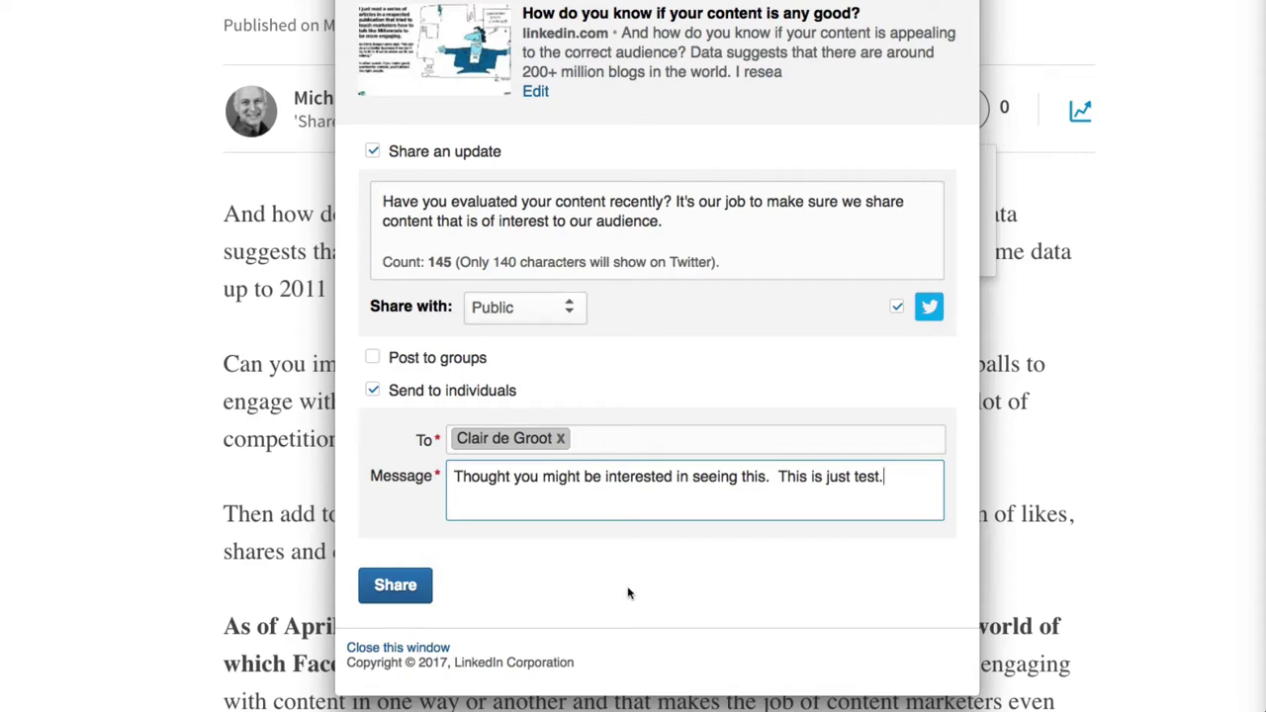
pyautogui.click(400, 586)
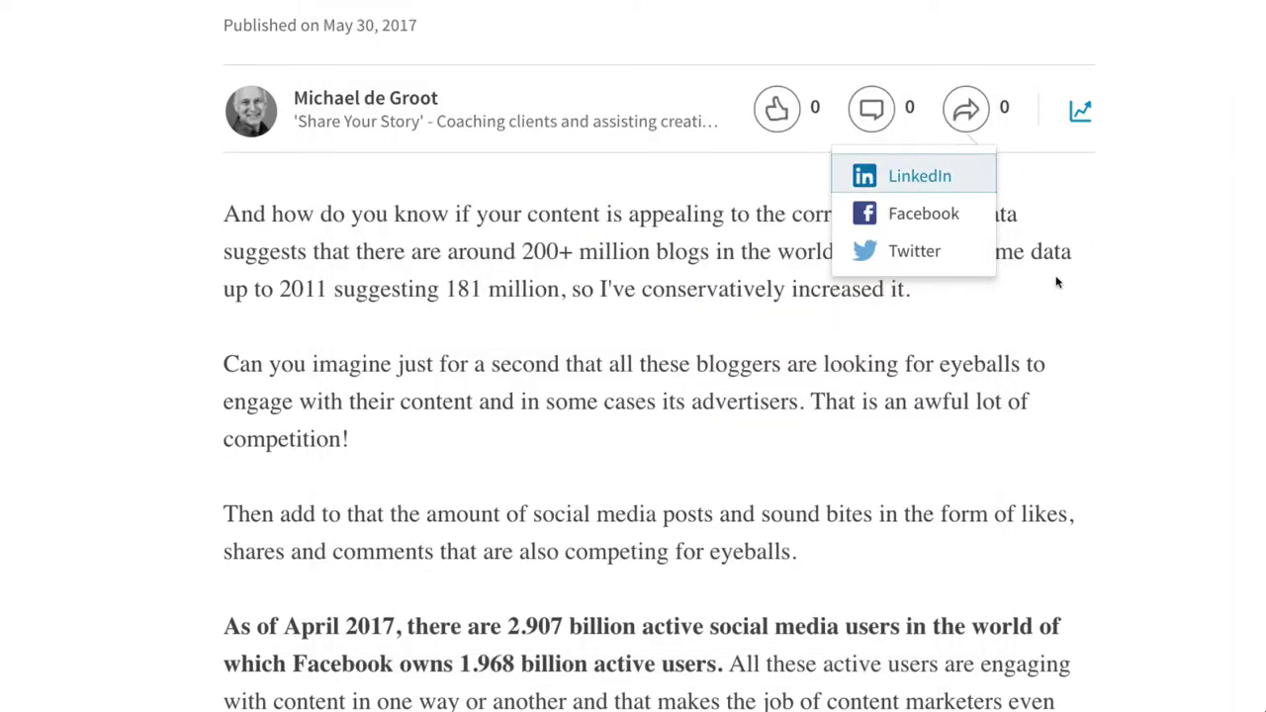
# Close the share list, scroll down and highlight 'But how do you know whether you are targeting the right audience?'.
pyautogui.click(1038, 181)
pyautogui.scroll(-4, 1039, 181)
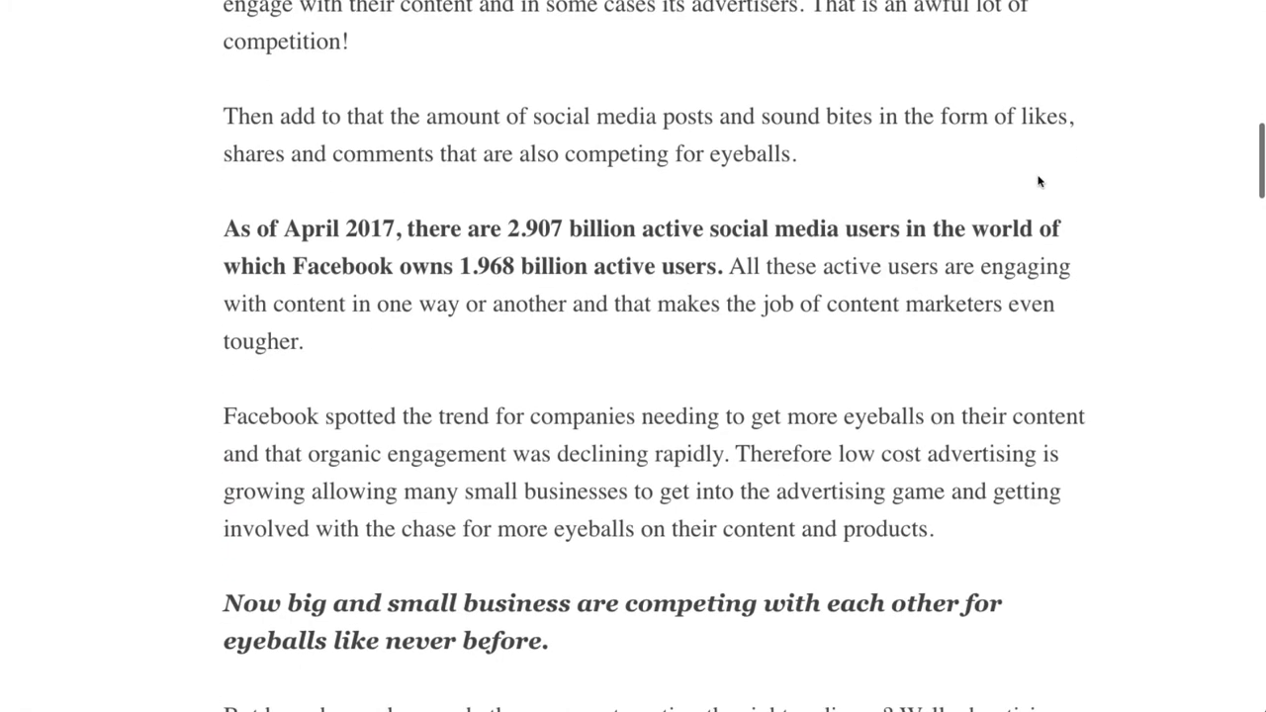
pyautogui.scroll(-1, 1038, 181)
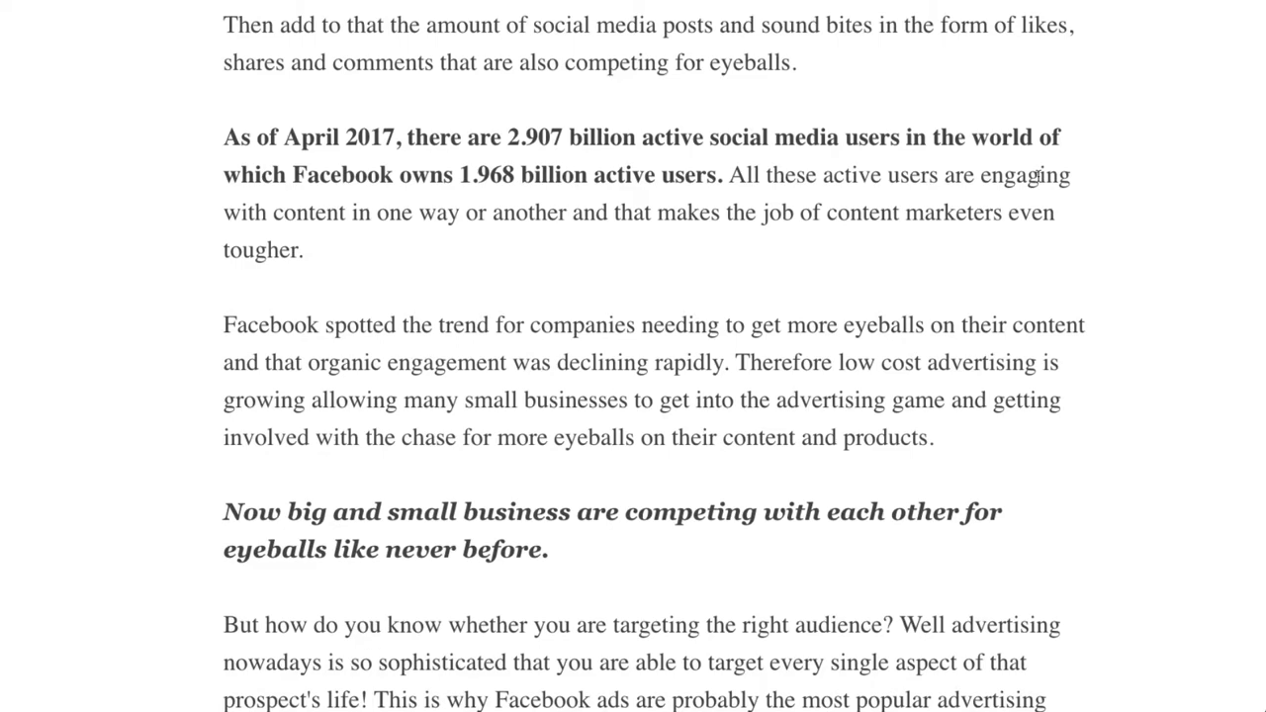
pyautogui.scroll(-1, 1039, 178)
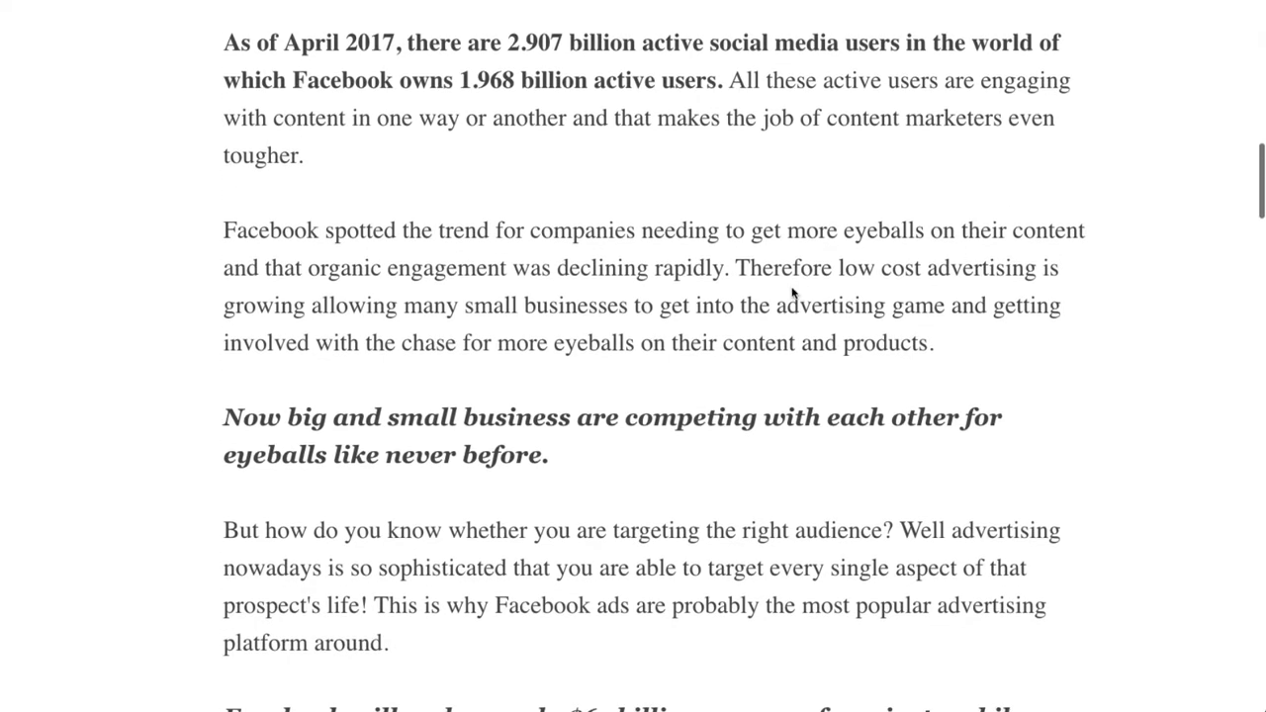
pyautogui.scroll(-2, 935, 345)
pyautogui.scroll(-1, 936, 345)
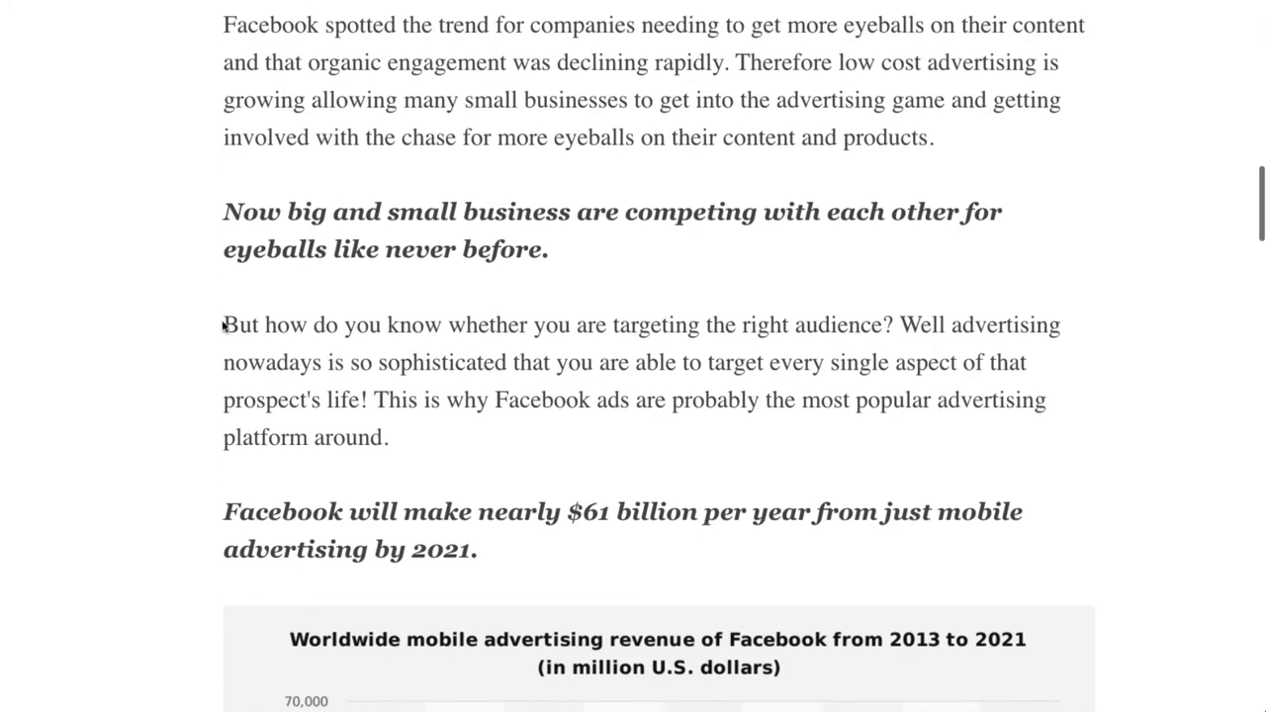
pyautogui.moveTo(224, 325); pyautogui.dragTo(894, 329)
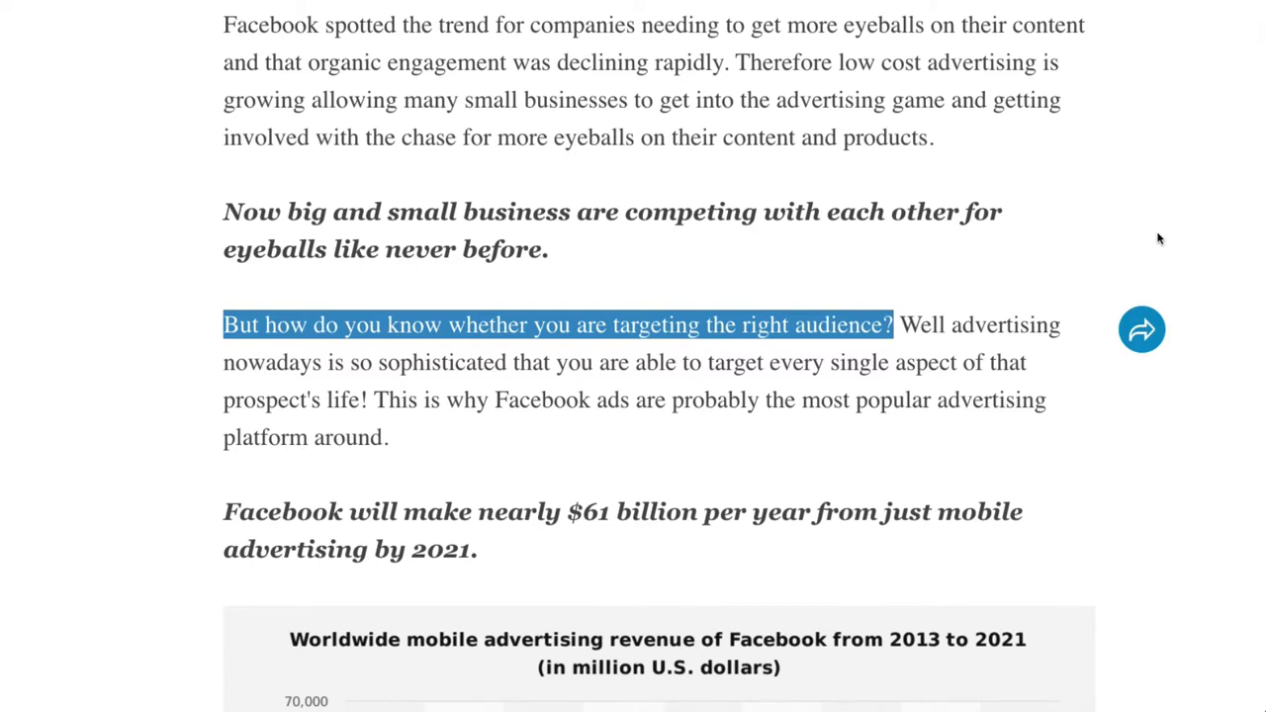
pyautogui.click(1144, 335)
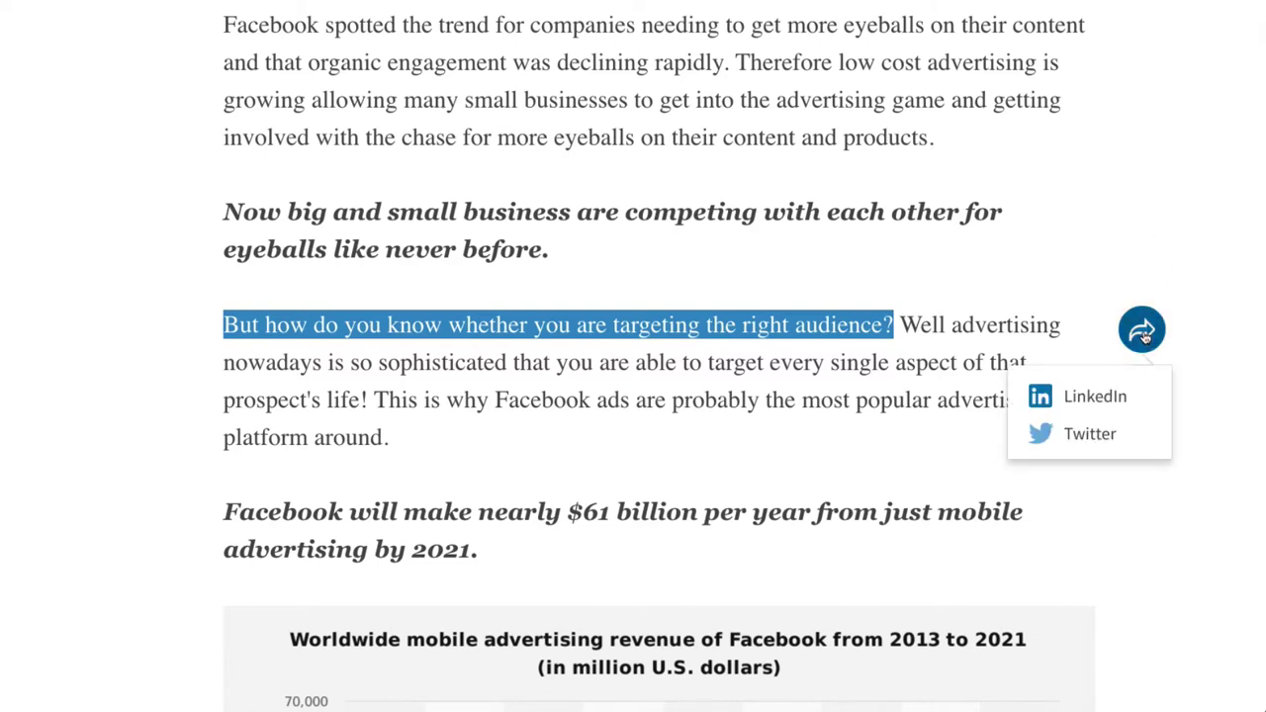
pyautogui.click(1089, 398)
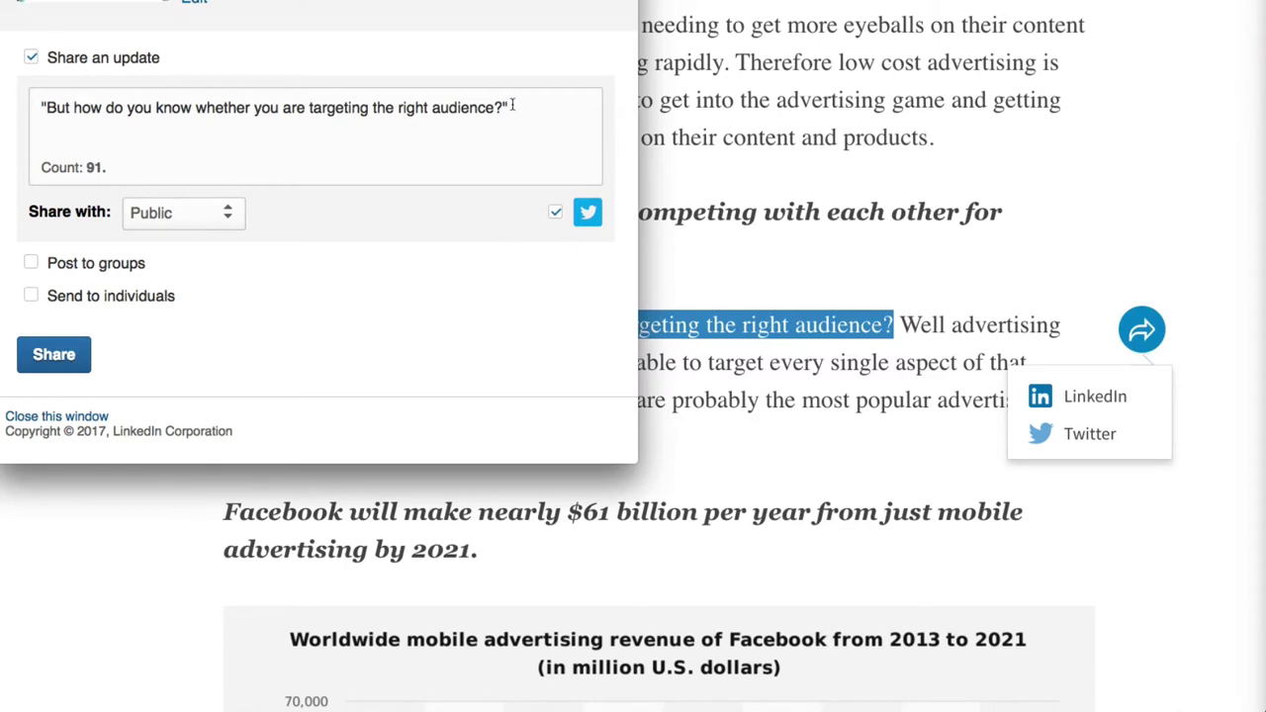
pyautogui.moveTo(508, 107); pyautogui.dragTo(178, 68)
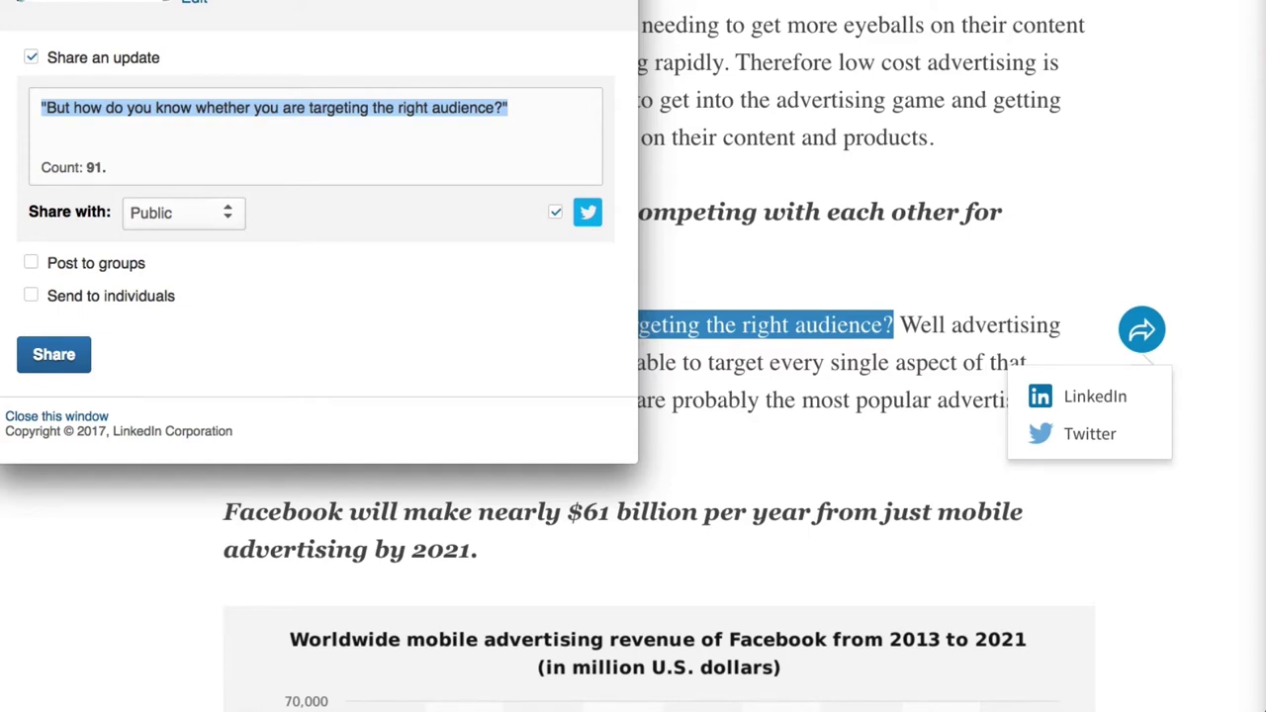
pyautogui.click(873, 469)
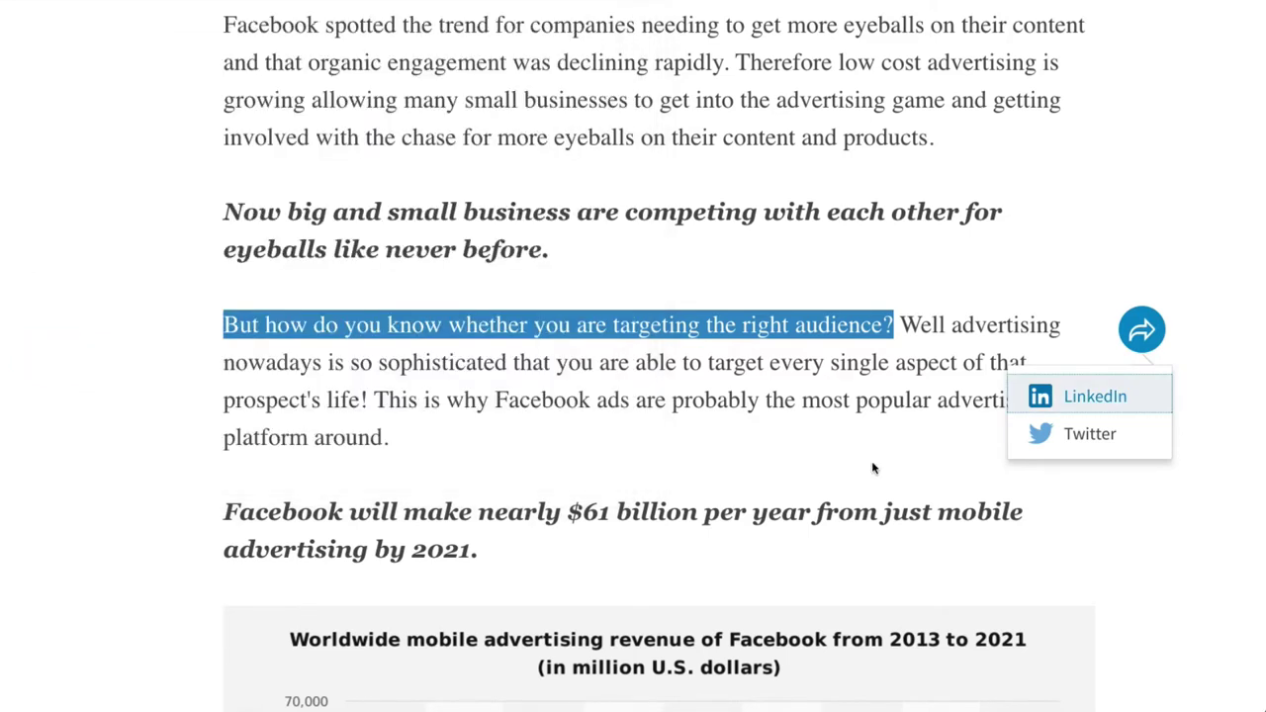
pyautogui.click(998, 269)
# Find the connection's profile by name and open 'The LinkedIn Headline Mobile Hack You Are Going to LOVE!' from their activity.
pyautogui.scroll(15, 998, 269)
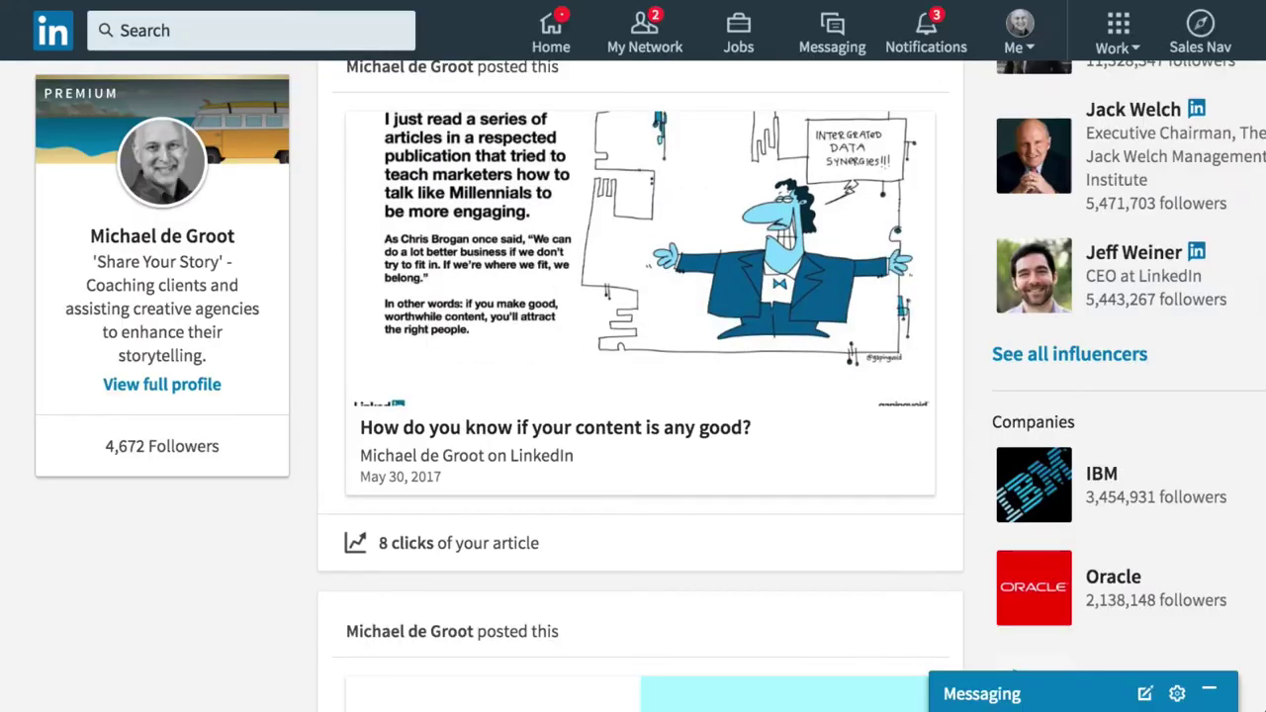
pyautogui.click(229, 31)
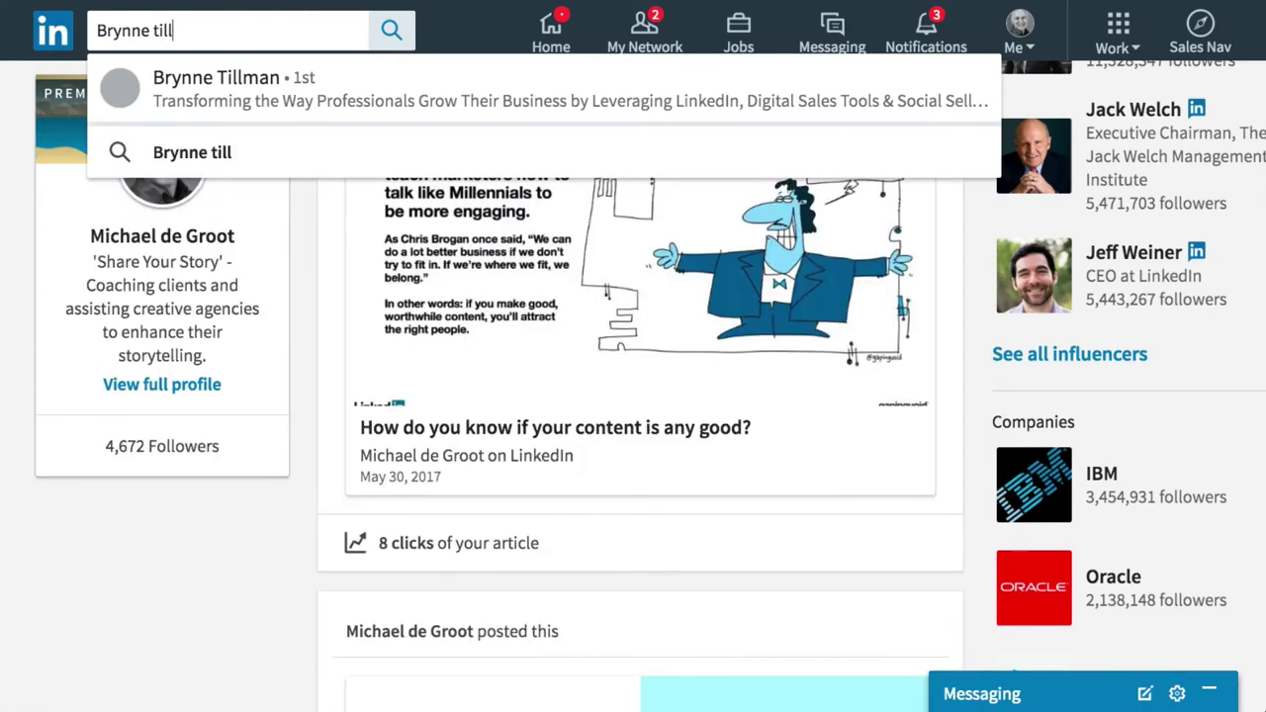
pyautogui.click(247, 85)
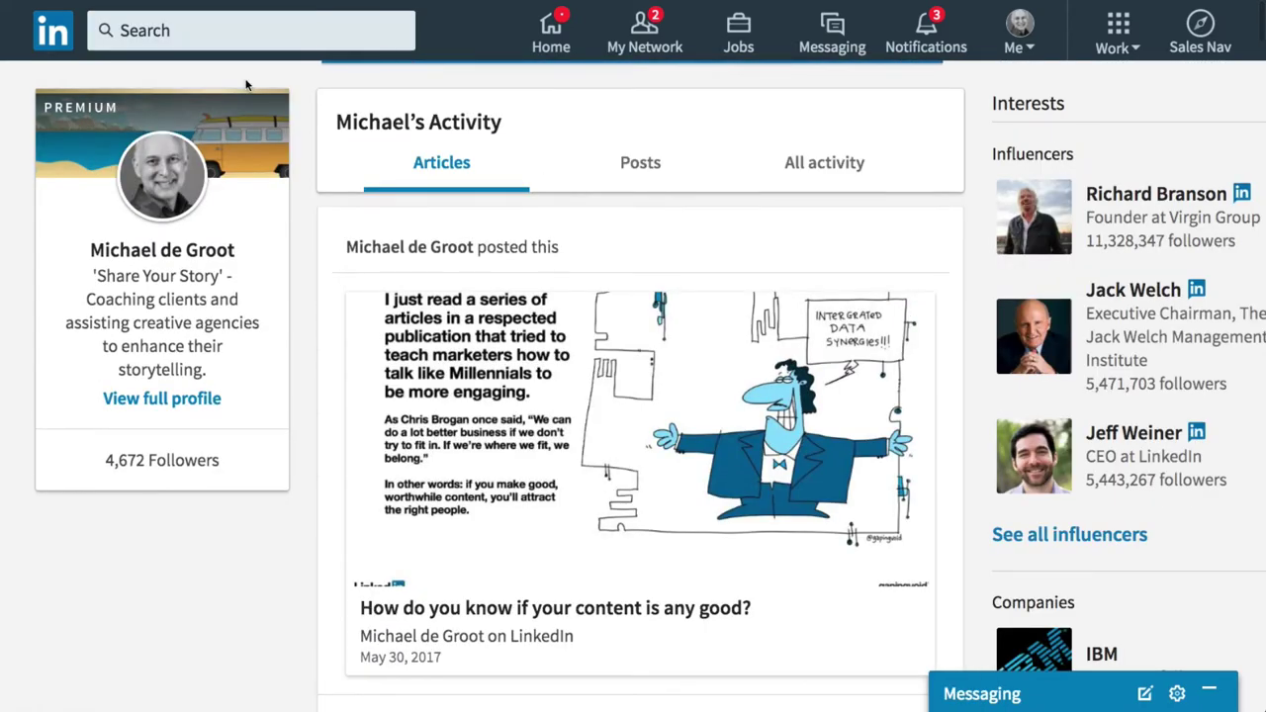
pyautogui.scroll(-10, 806, 415)
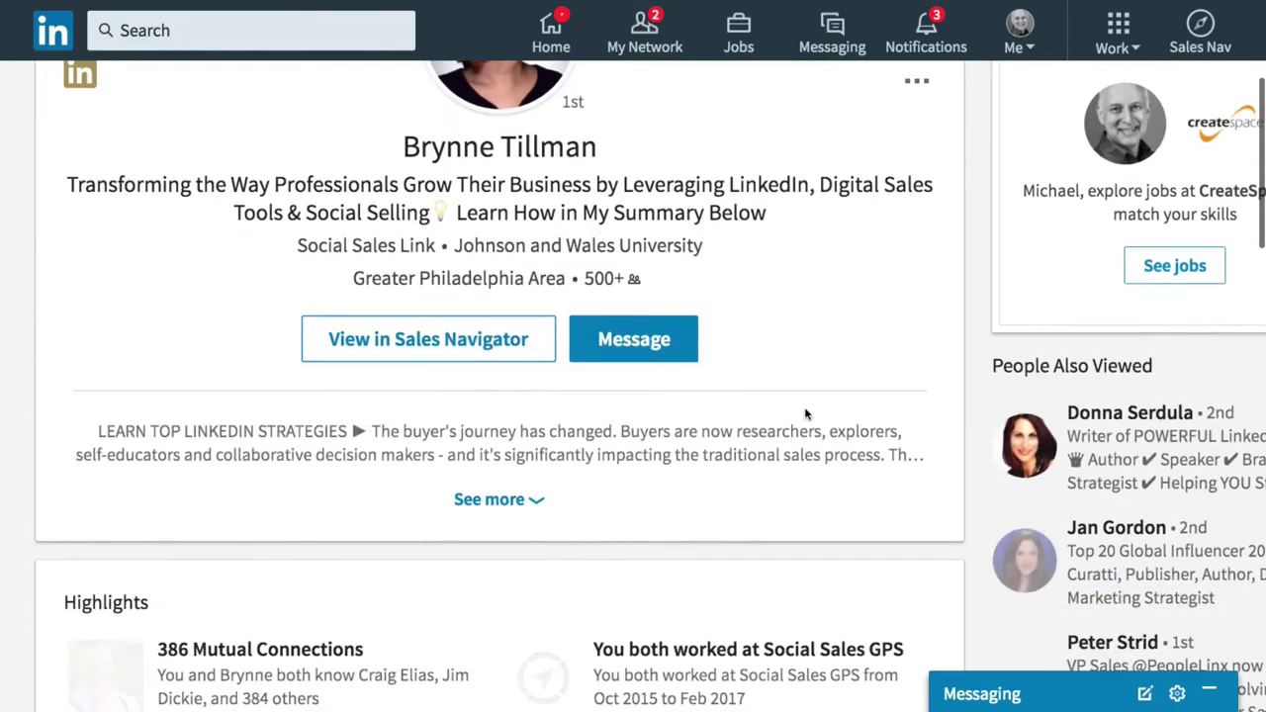
pyautogui.scroll(-4, 806, 414)
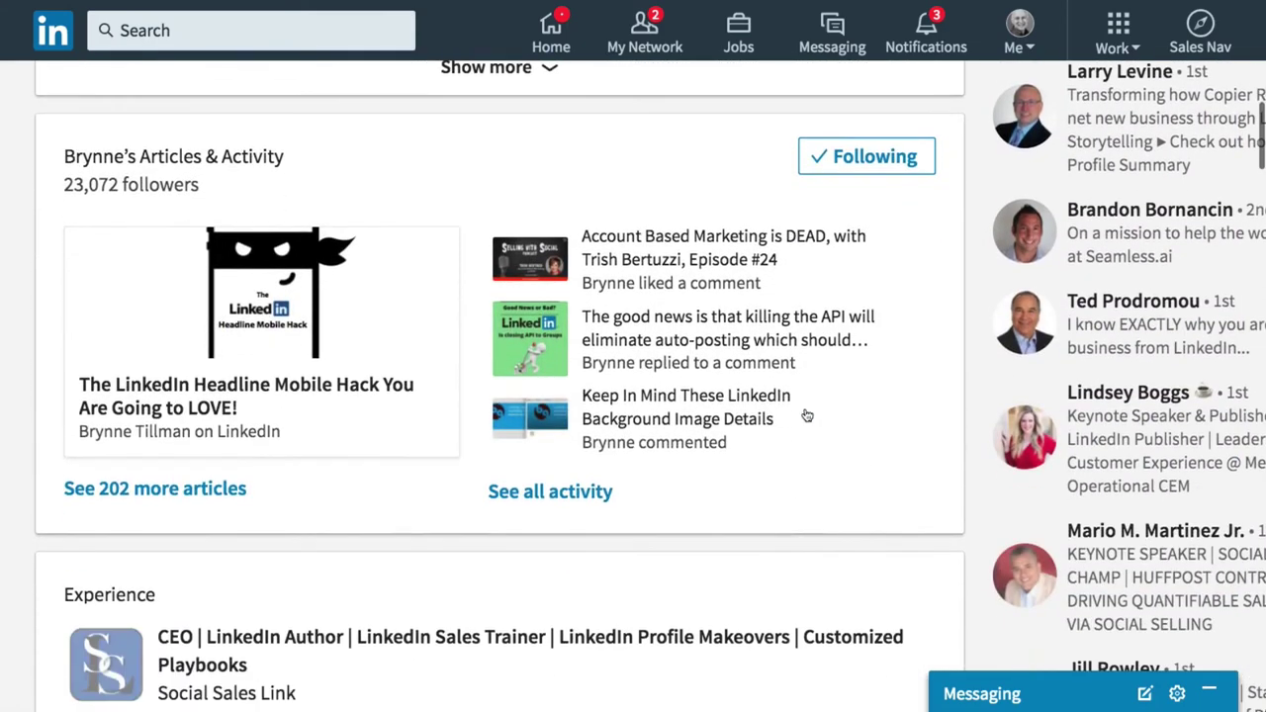
pyautogui.click(175, 383)
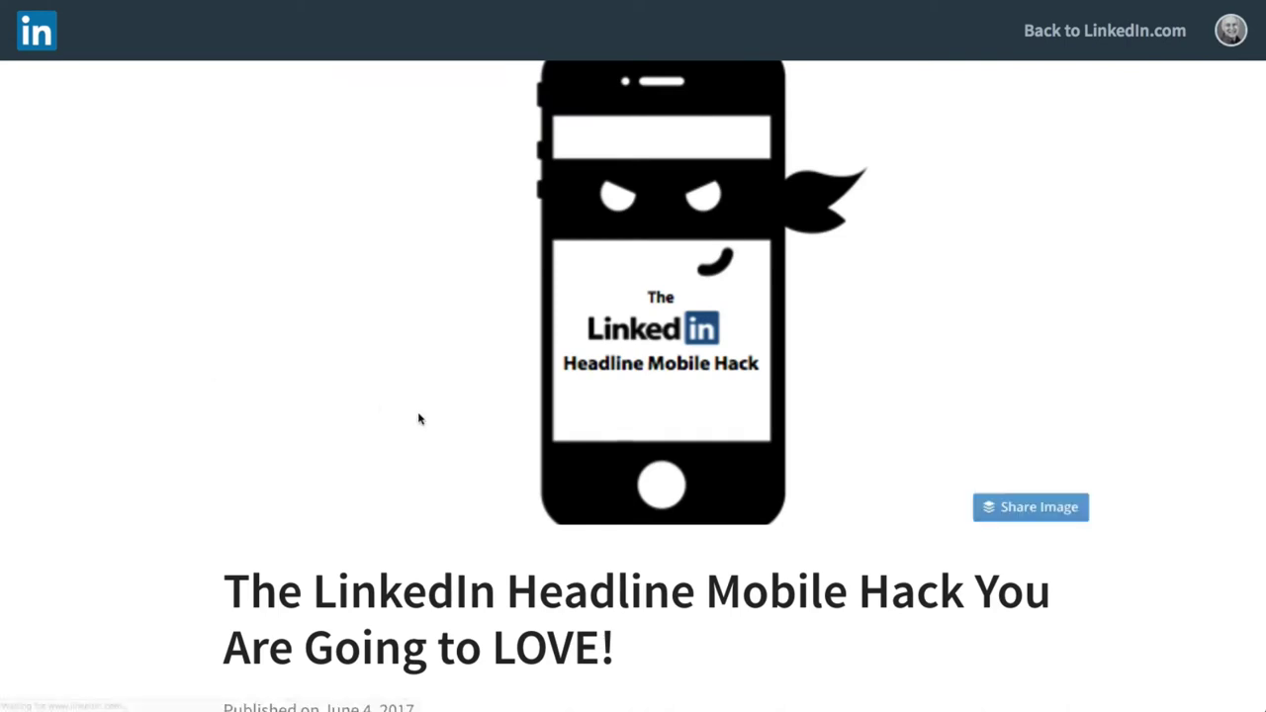
pyautogui.scroll(-5, 419, 420)
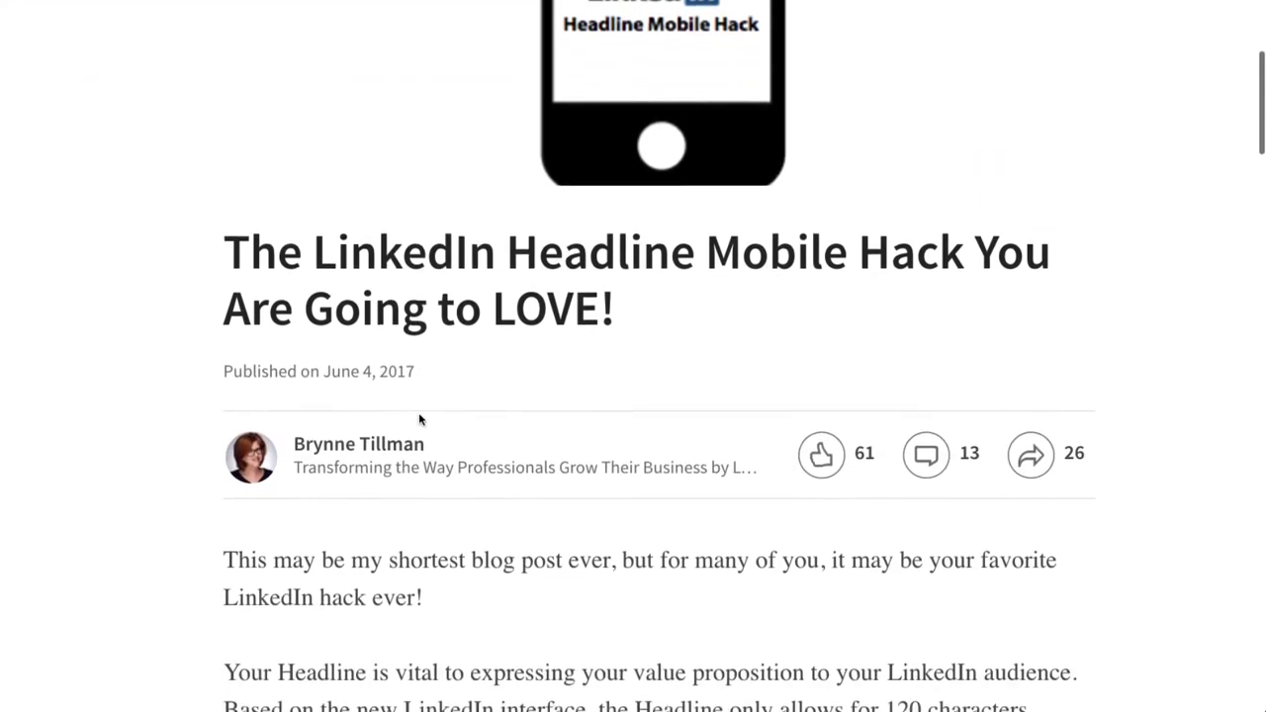
pyautogui.scroll(-2, 418, 419)
pyautogui.scroll(-1, 524, 347)
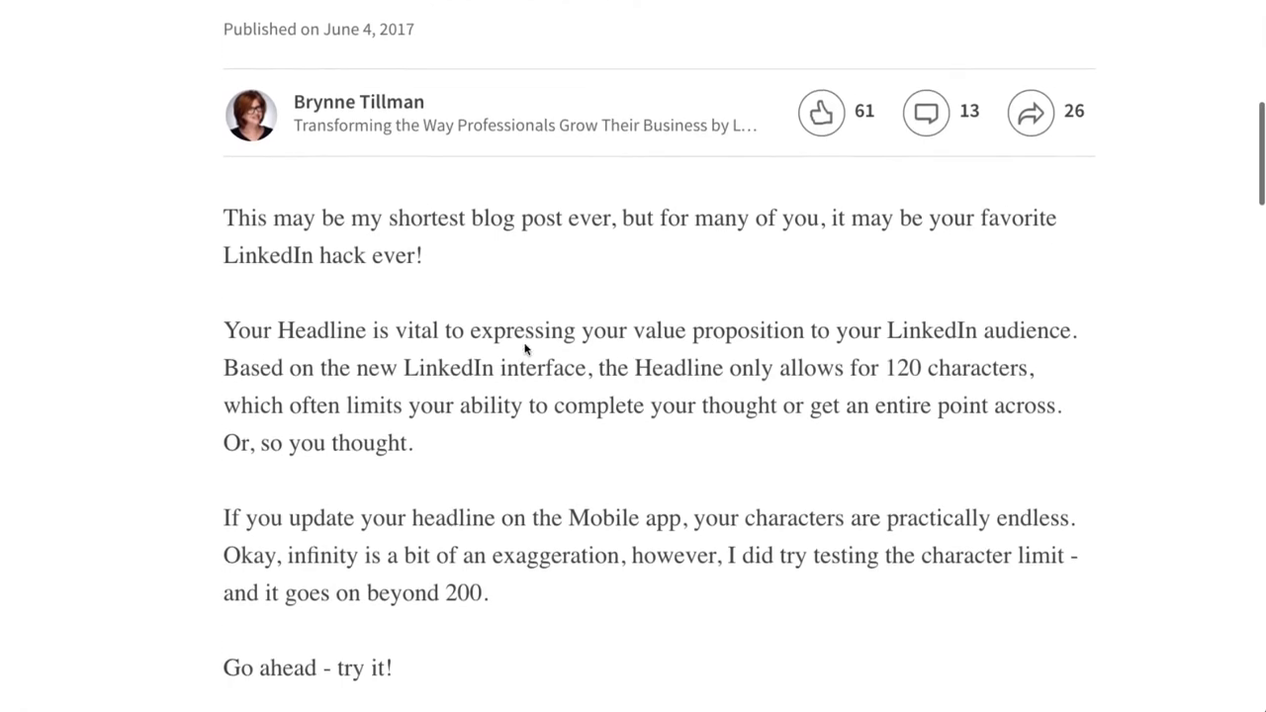
pyautogui.scroll(-2, 524, 347)
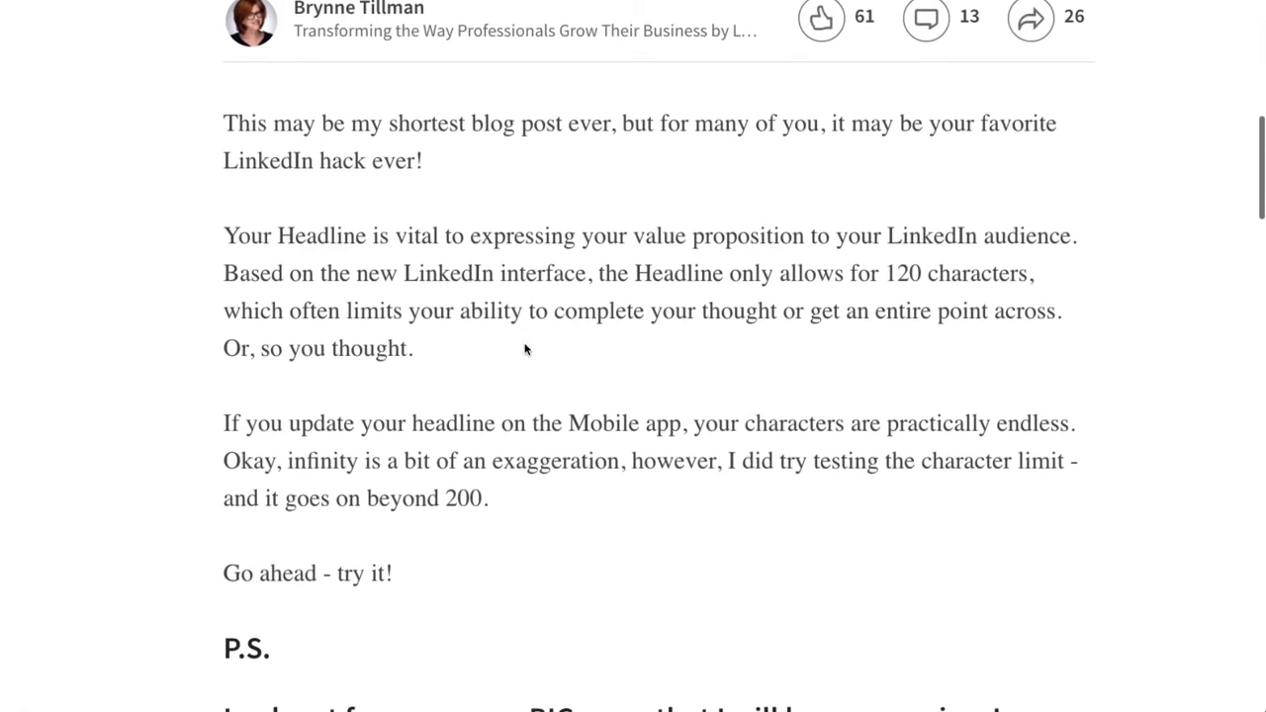
pyautogui.scroll(-1, 524, 347)
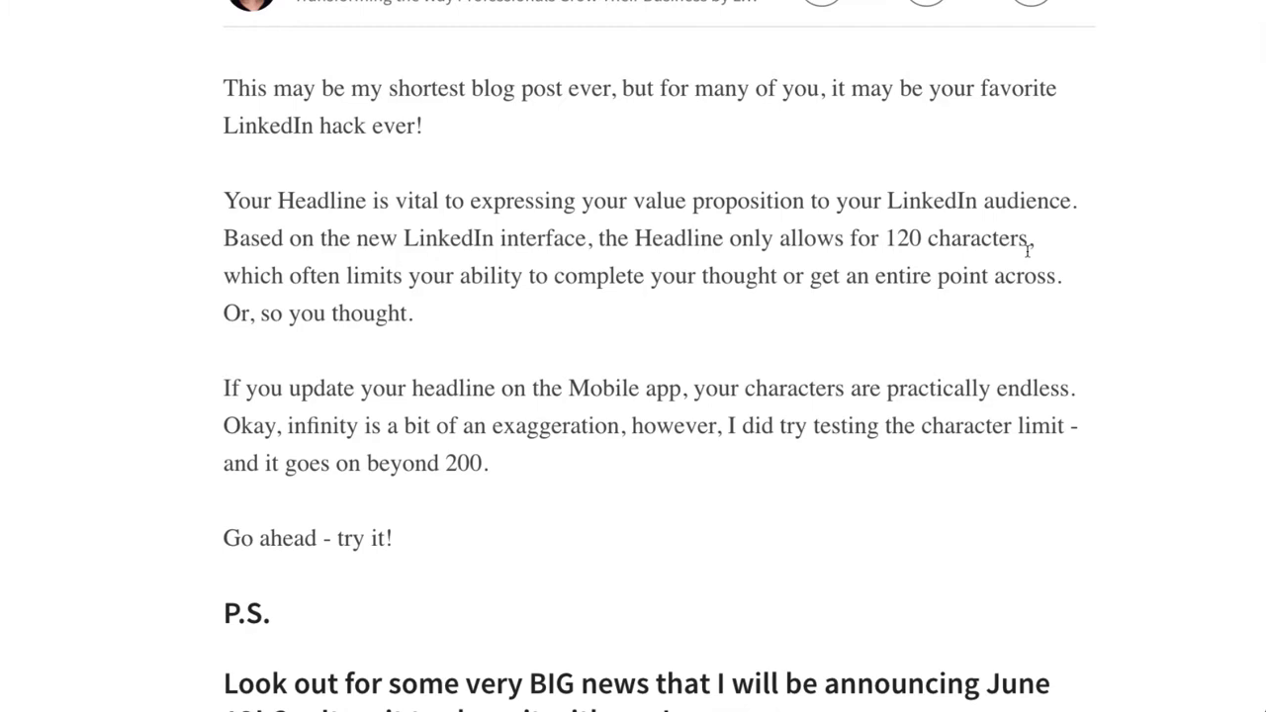
pyautogui.scroll(-1, 772, 293)
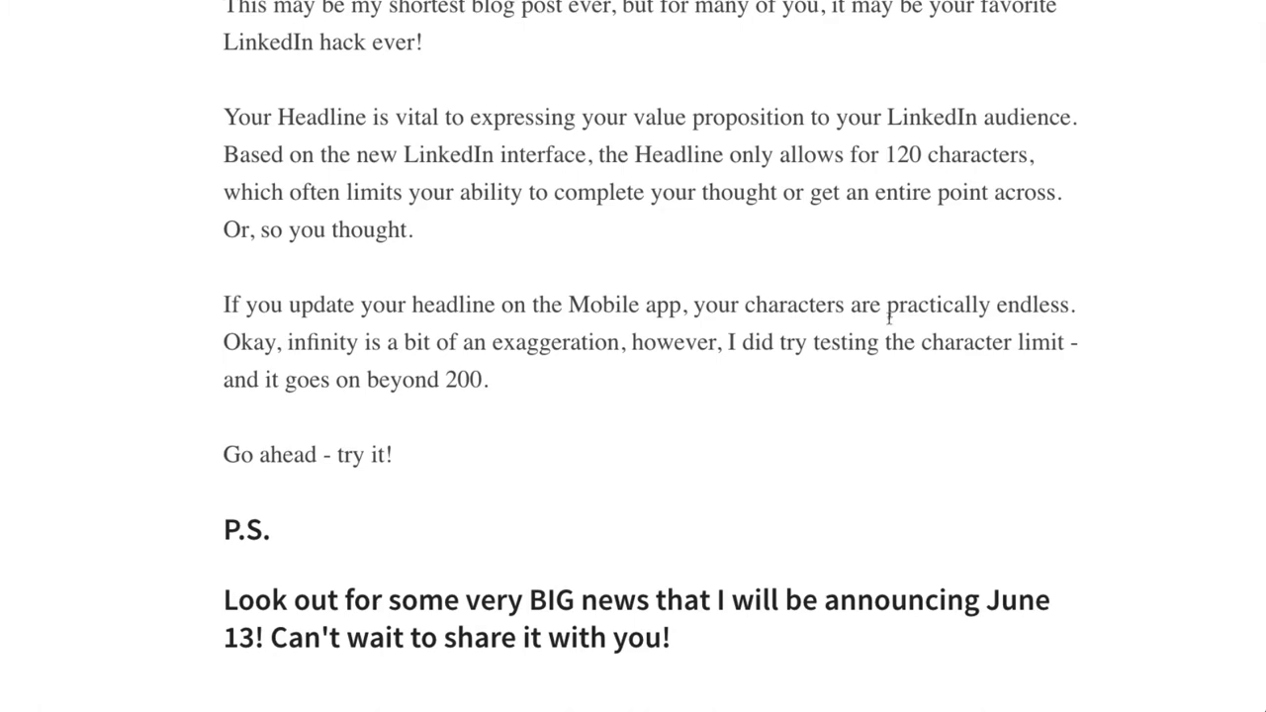
# Share the sentence about practically endless Mobile app headline characters as a quoted public LinkedIn update.
pyautogui.moveTo(222, 305); pyautogui.dragTo(1080, 317)
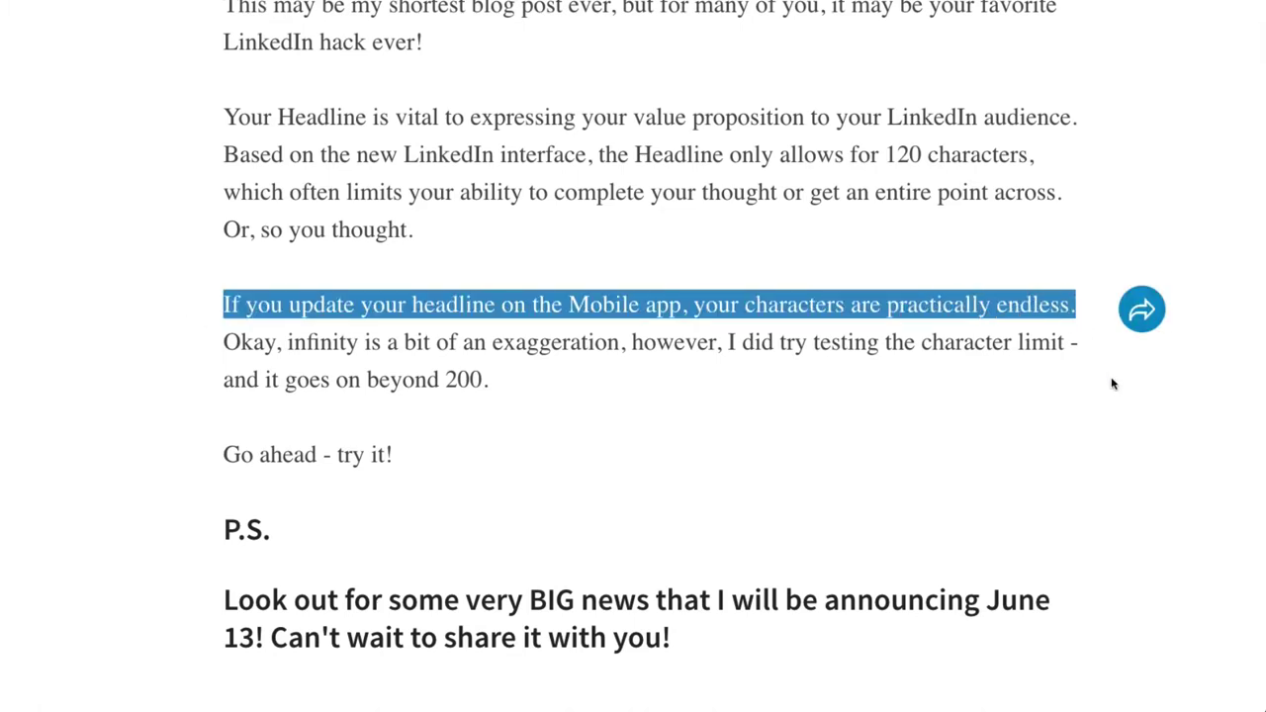
pyautogui.click(1143, 312)
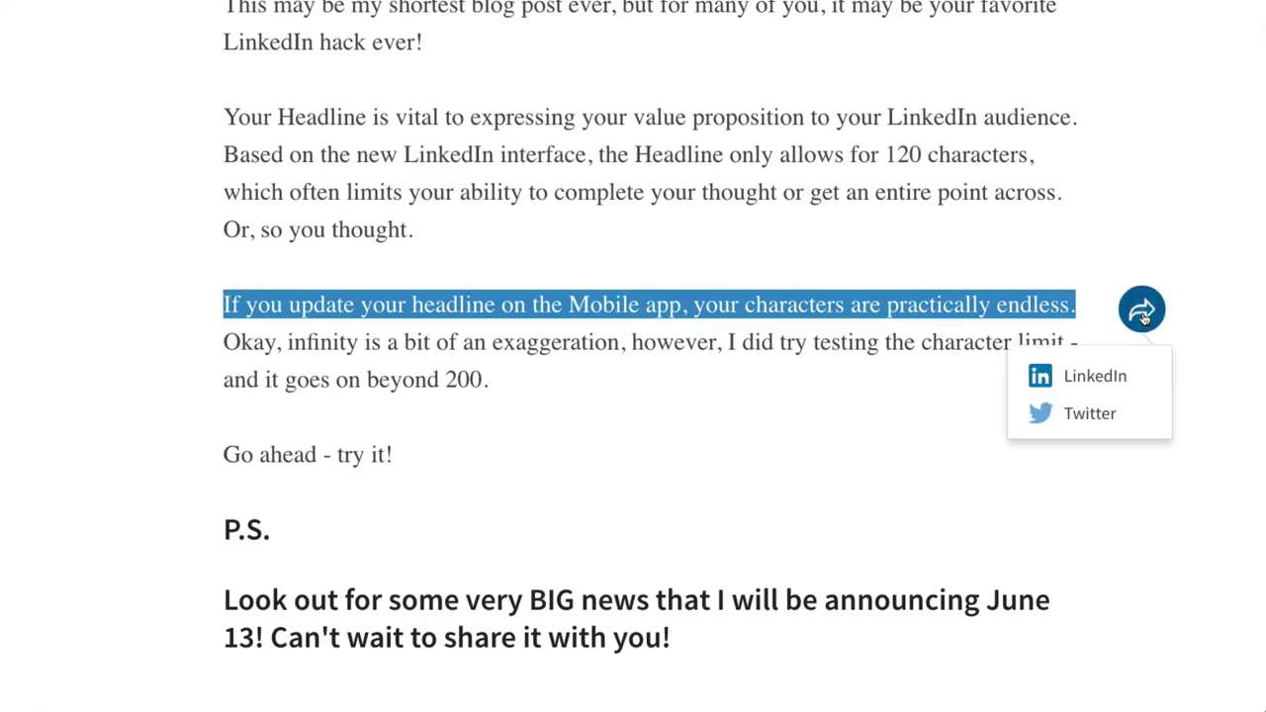
pyautogui.click(1098, 380)
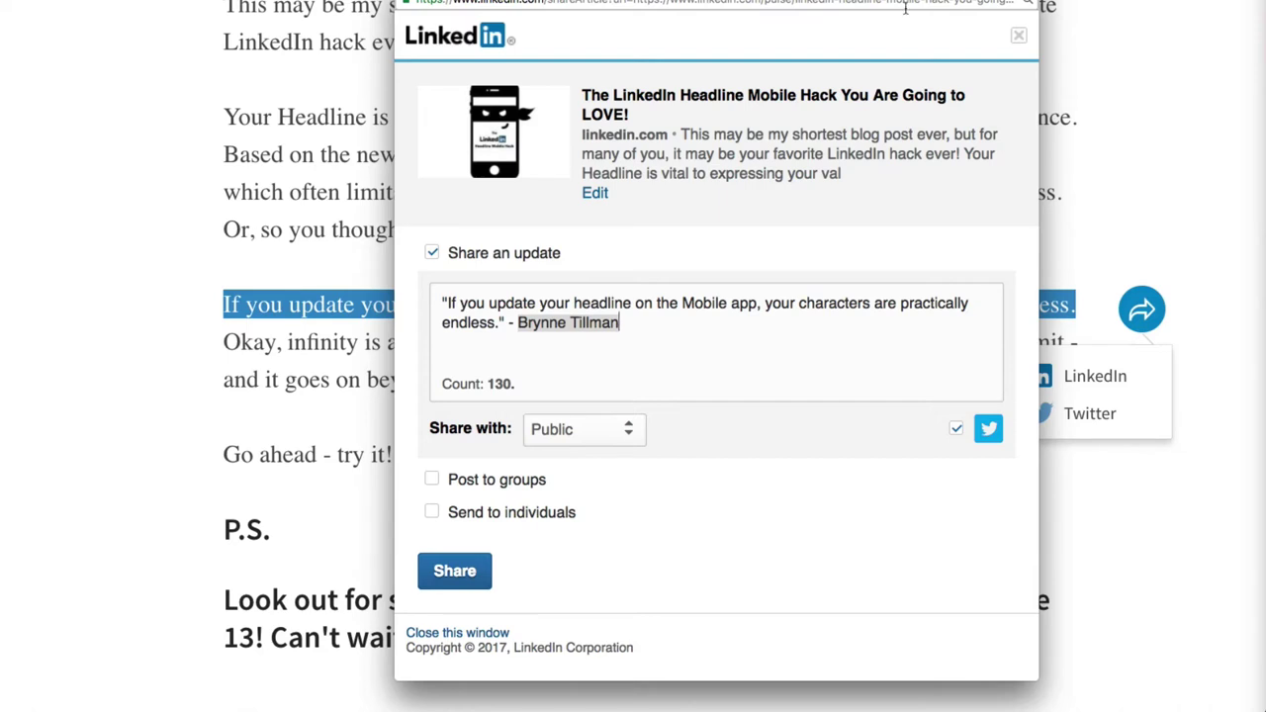
pyautogui.click(461, 577)
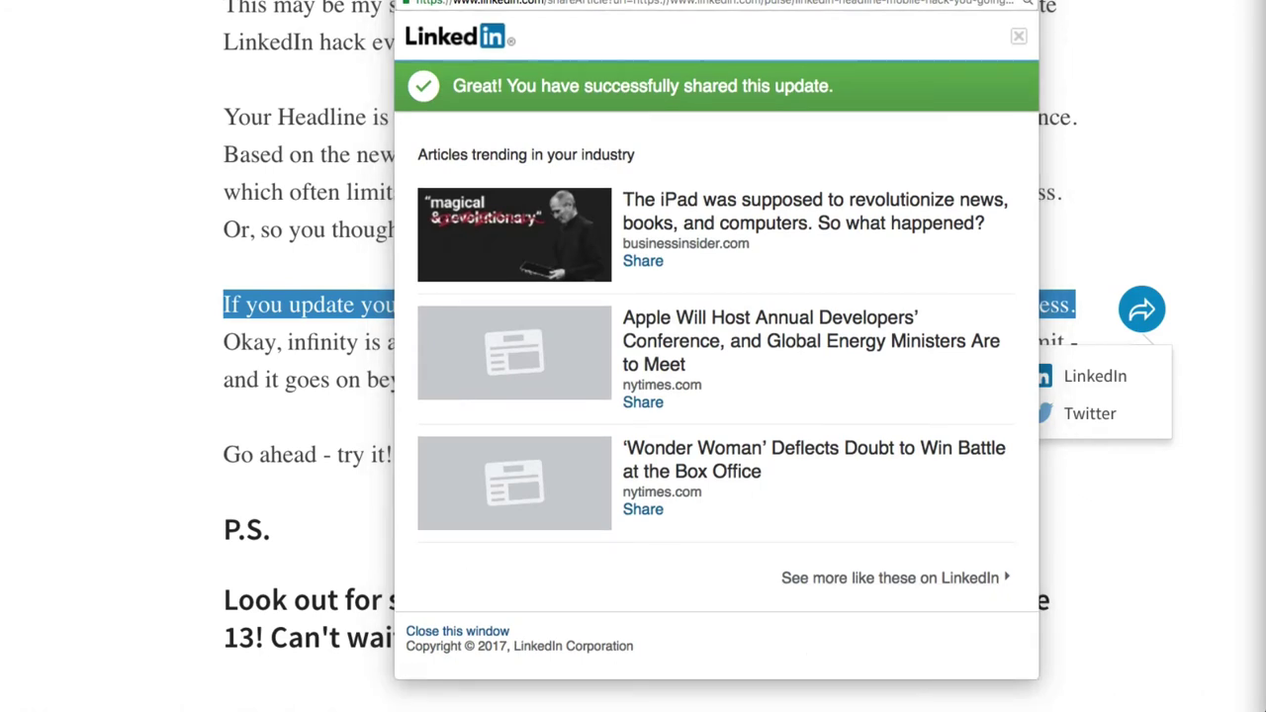
pyautogui.click(1116, 522)
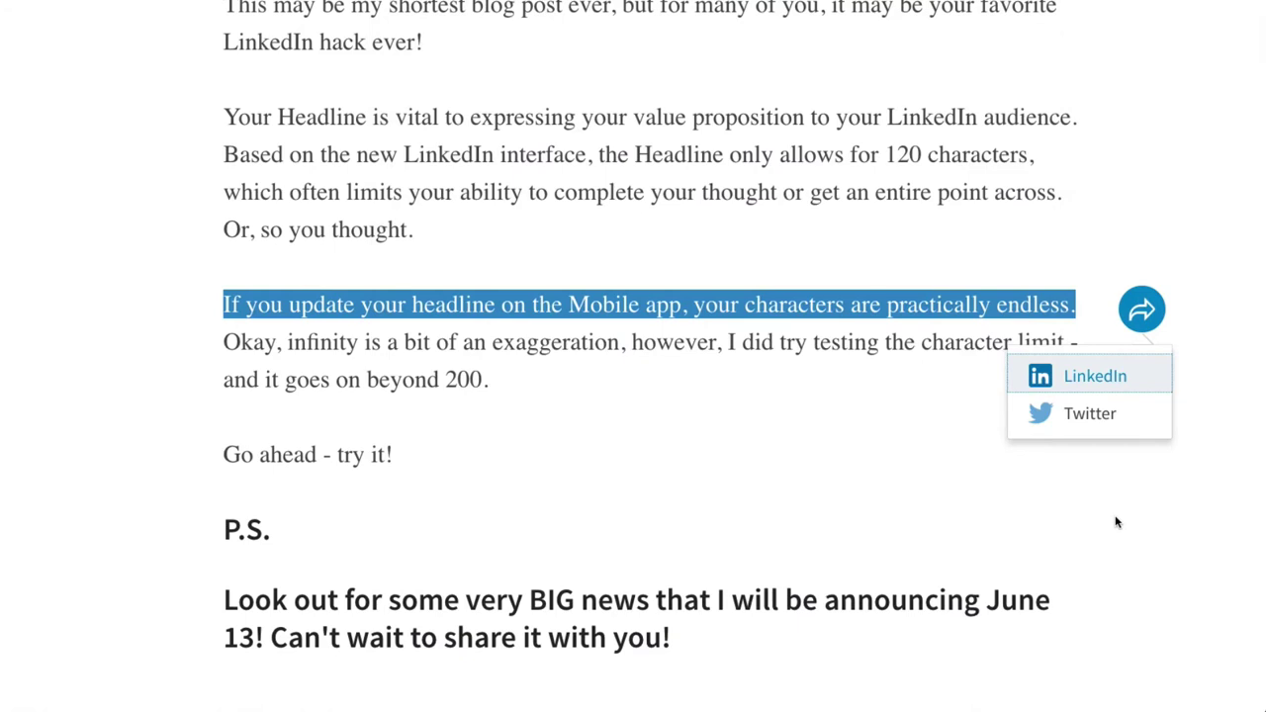
# Clear the highlight from the Mobile app headline sentence in the article.
pyautogui.click(893, 455)
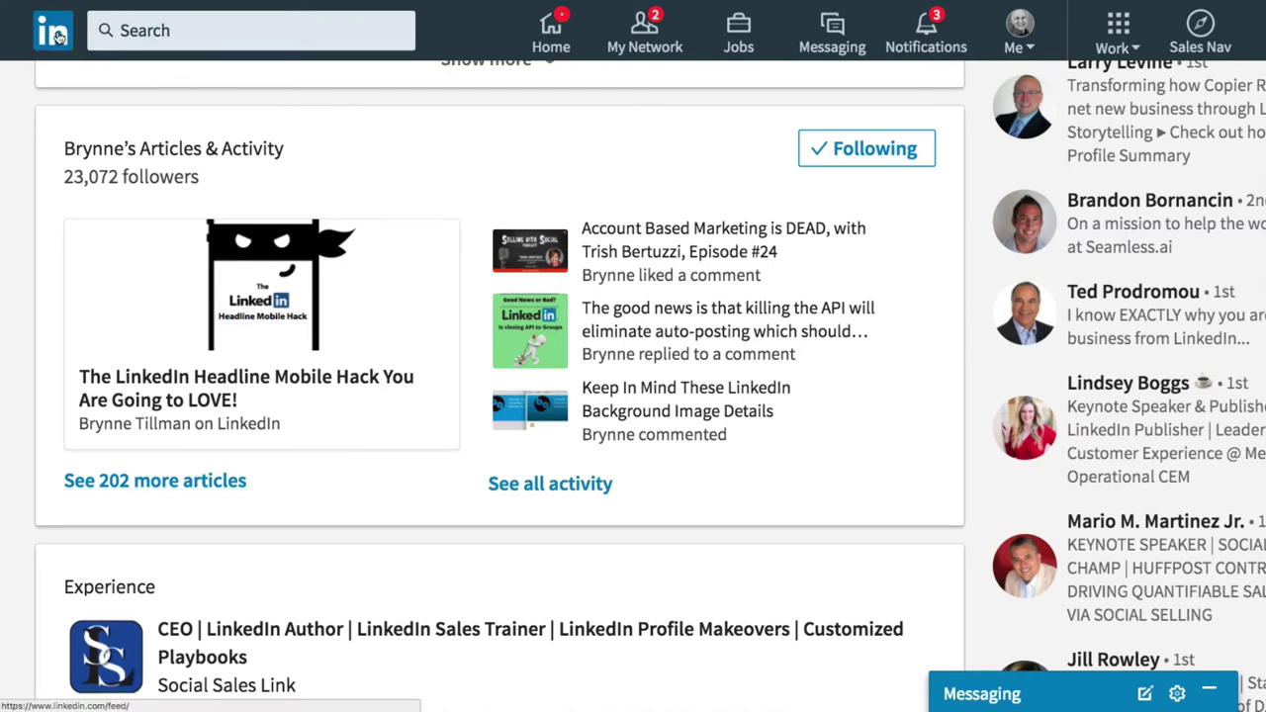
# Search LinkedIn for 'real estate' and filter the results to Posts.
pyautogui.click(132, 28)
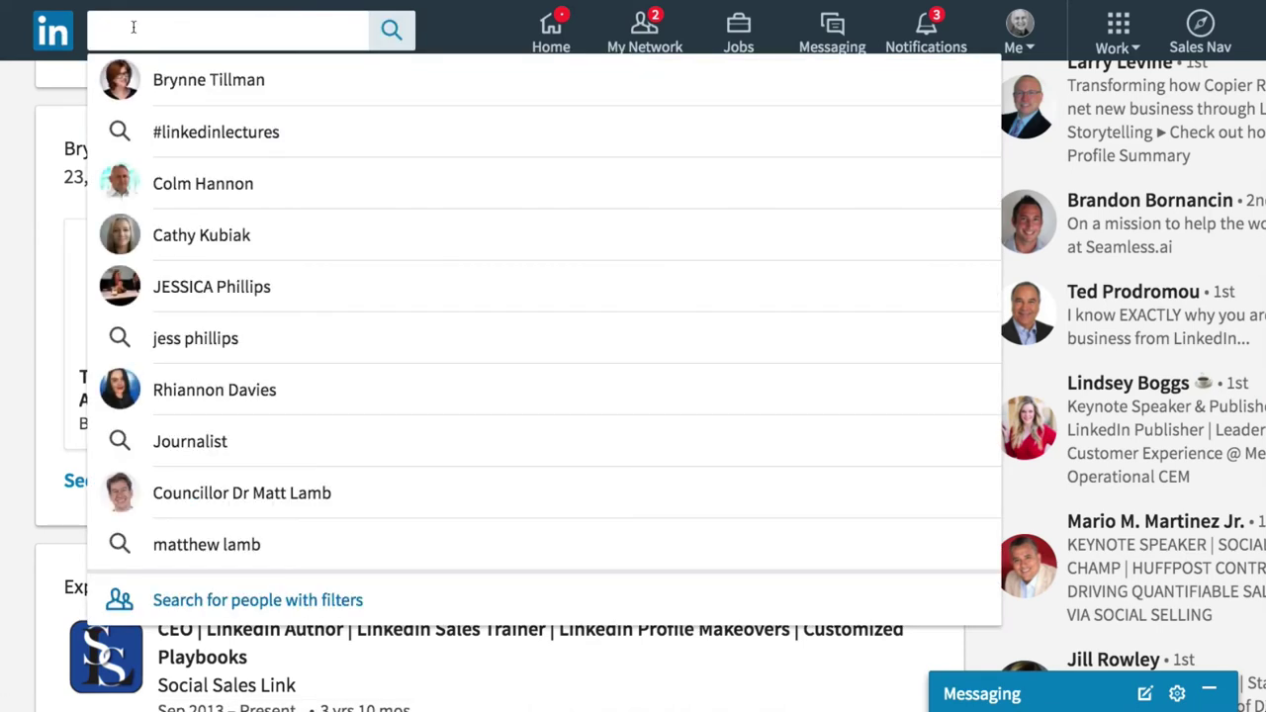
pyautogui.write('rea')
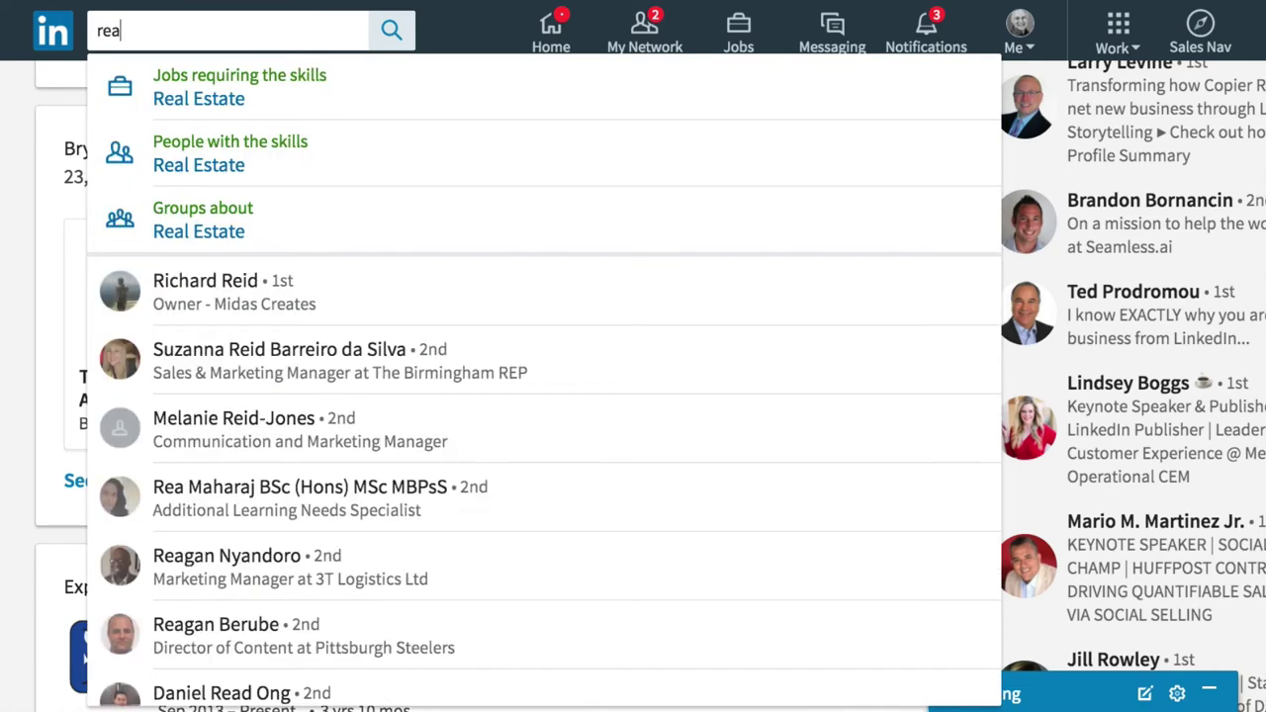
pyautogui.write('l estate')
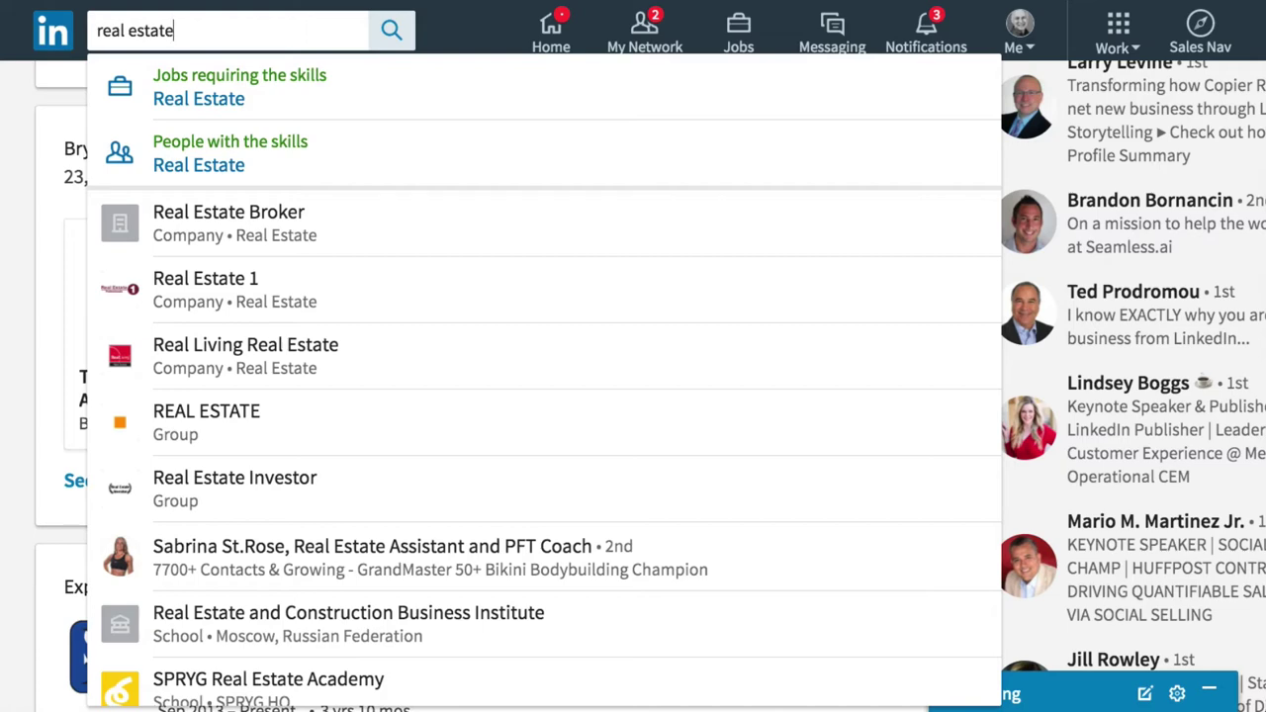
pyautogui.press('Return')
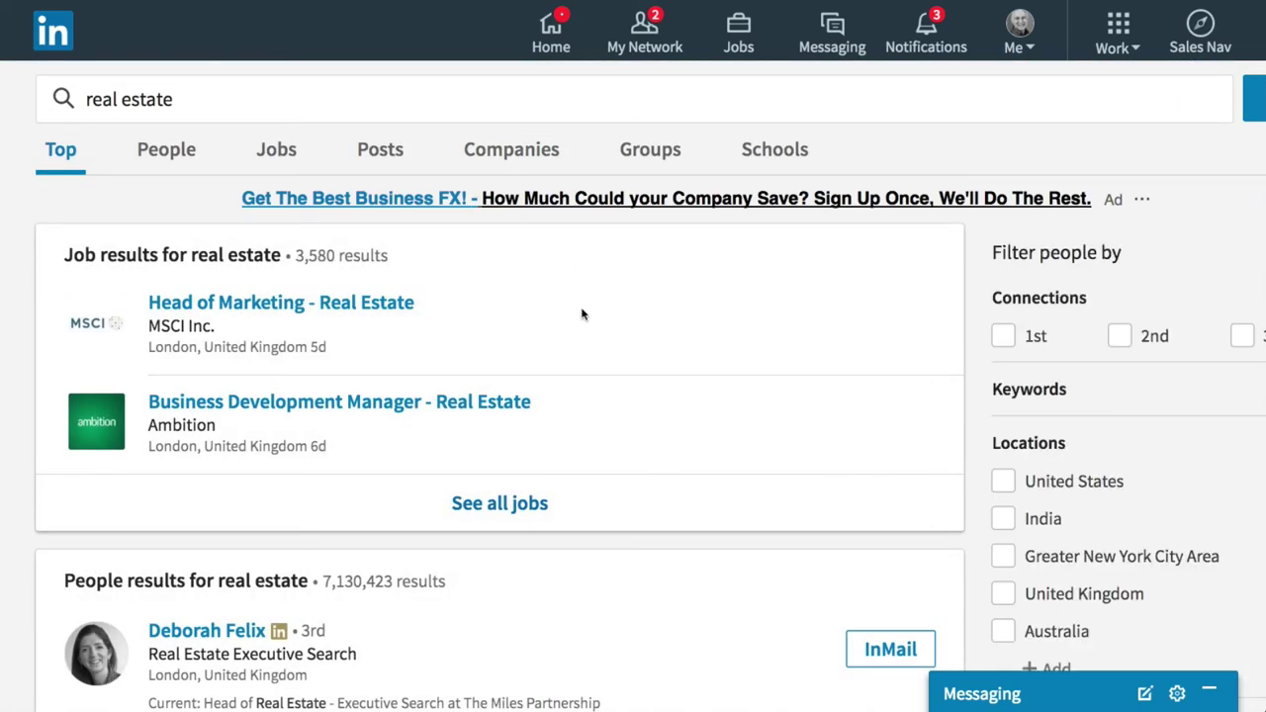
pyautogui.click(383, 153)
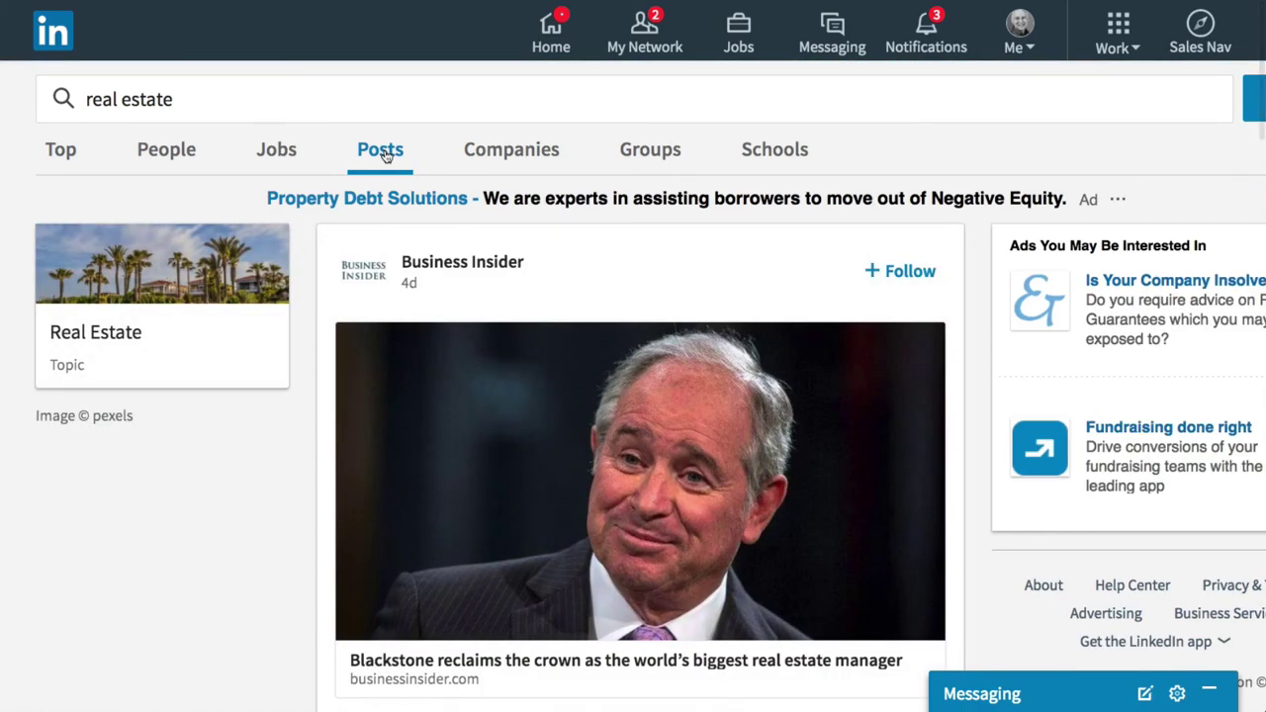
# Browse the real estate post results and open the '5 Reasons You Should Sell This Summer' article.
pyautogui.scroll(-5, 314, 451)
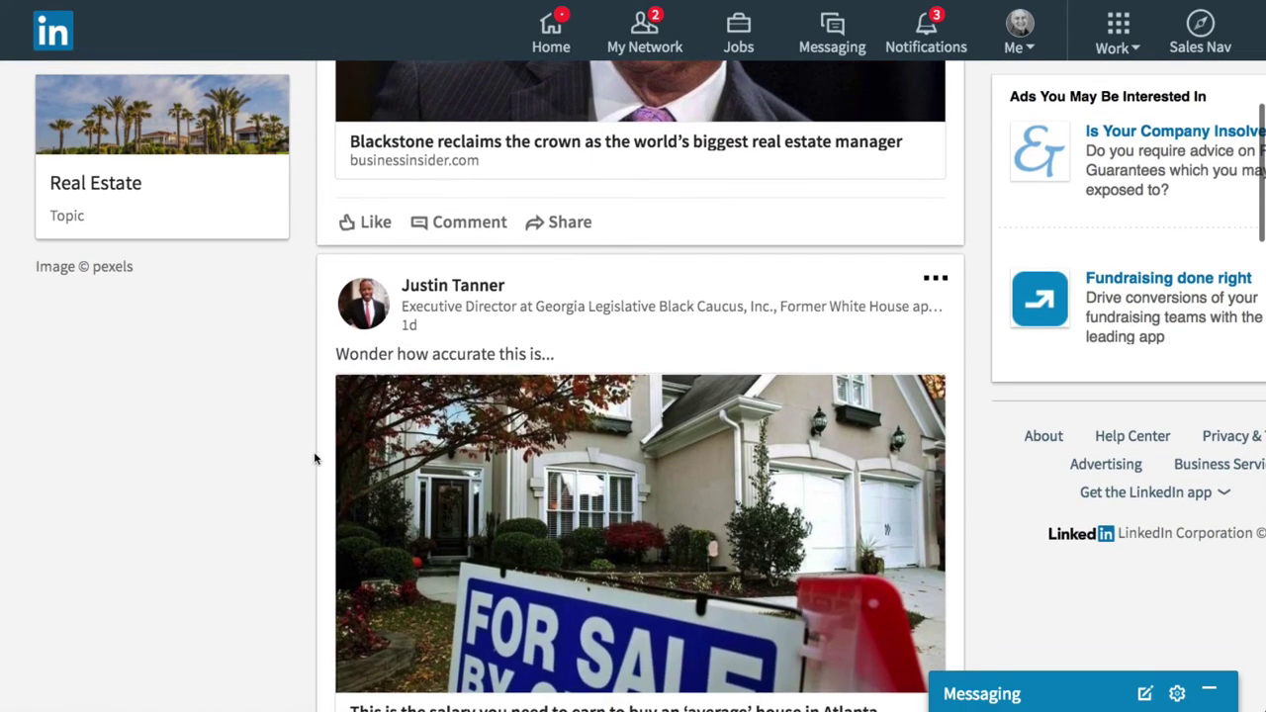
pyautogui.scroll(-4, 314, 451)
pyautogui.scroll(-5, 314, 451)
pyautogui.scroll(-8, 314, 458)
pyautogui.scroll(-6, 315, 457)
pyautogui.scroll(-6, 313, 458)
pyautogui.scroll(-6, 314, 458)
pyautogui.scroll(-6, 313, 458)
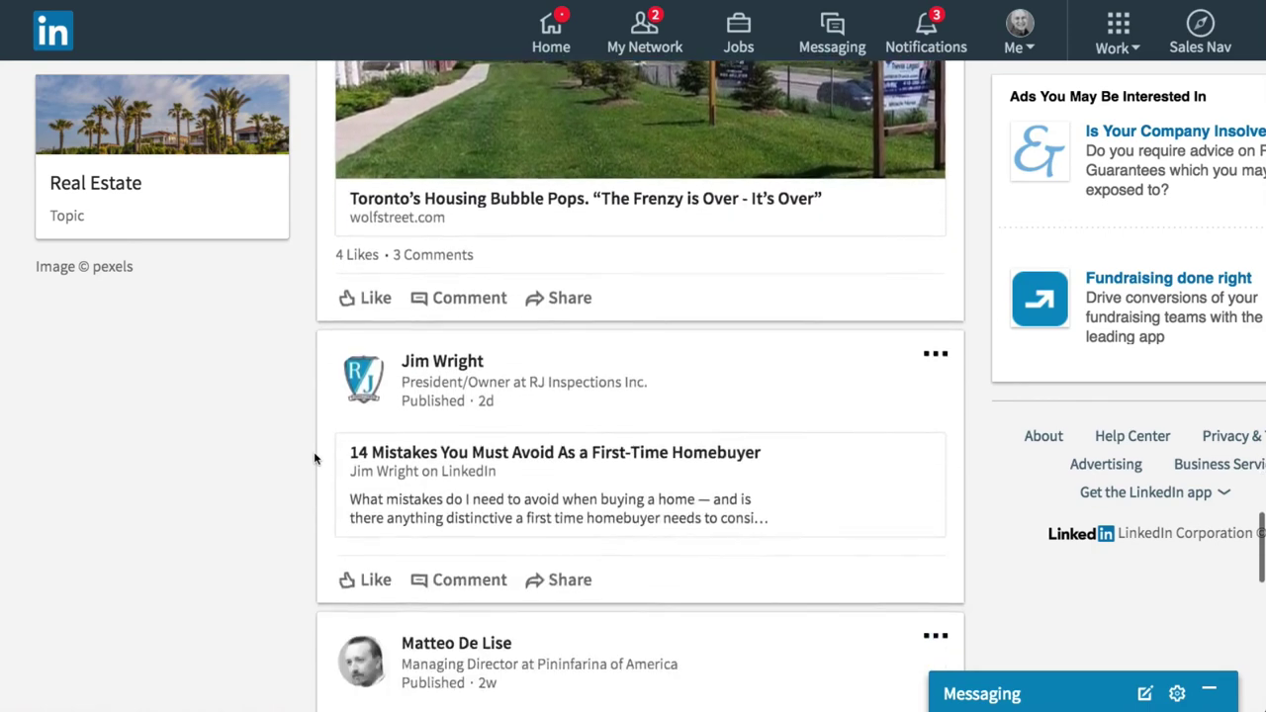
pyautogui.scroll(-7, 314, 458)
pyautogui.scroll(-6, 314, 458)
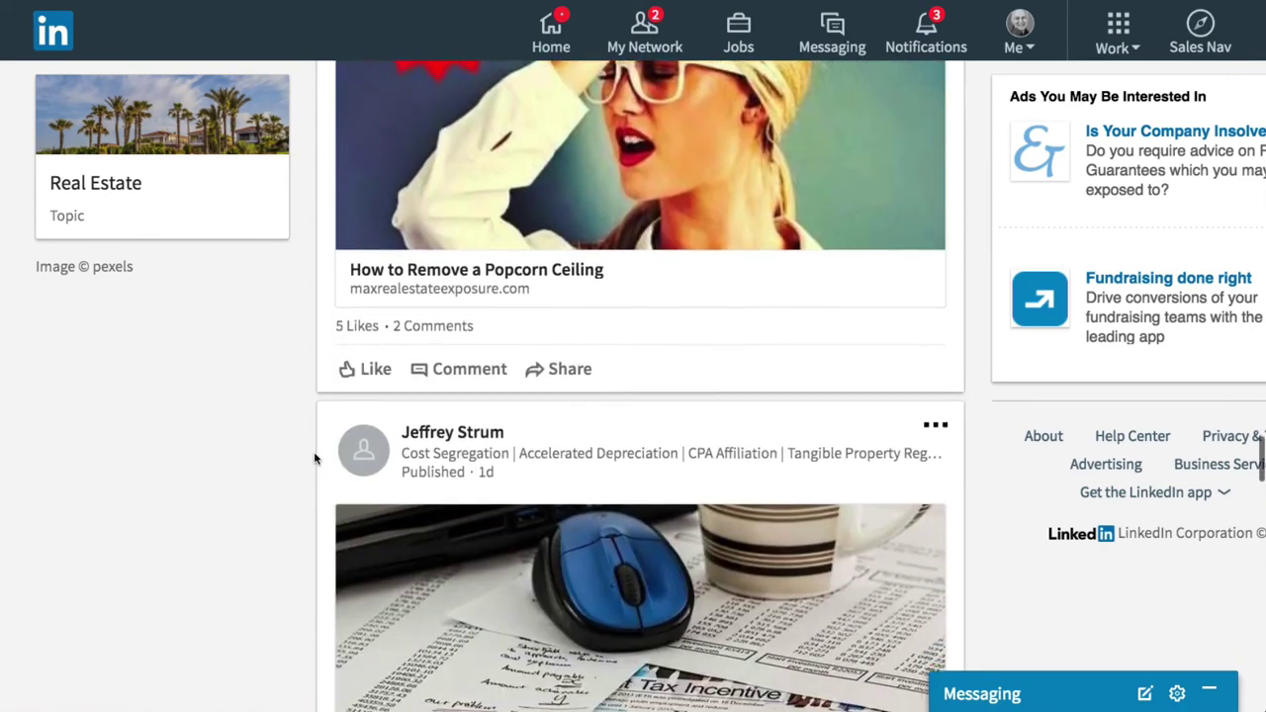
pyautogui.scroll(-8, 313, 458)
pyautogui.scroll(-1, 314, 458)
pyautogui.scroll(-1, 313, 458)
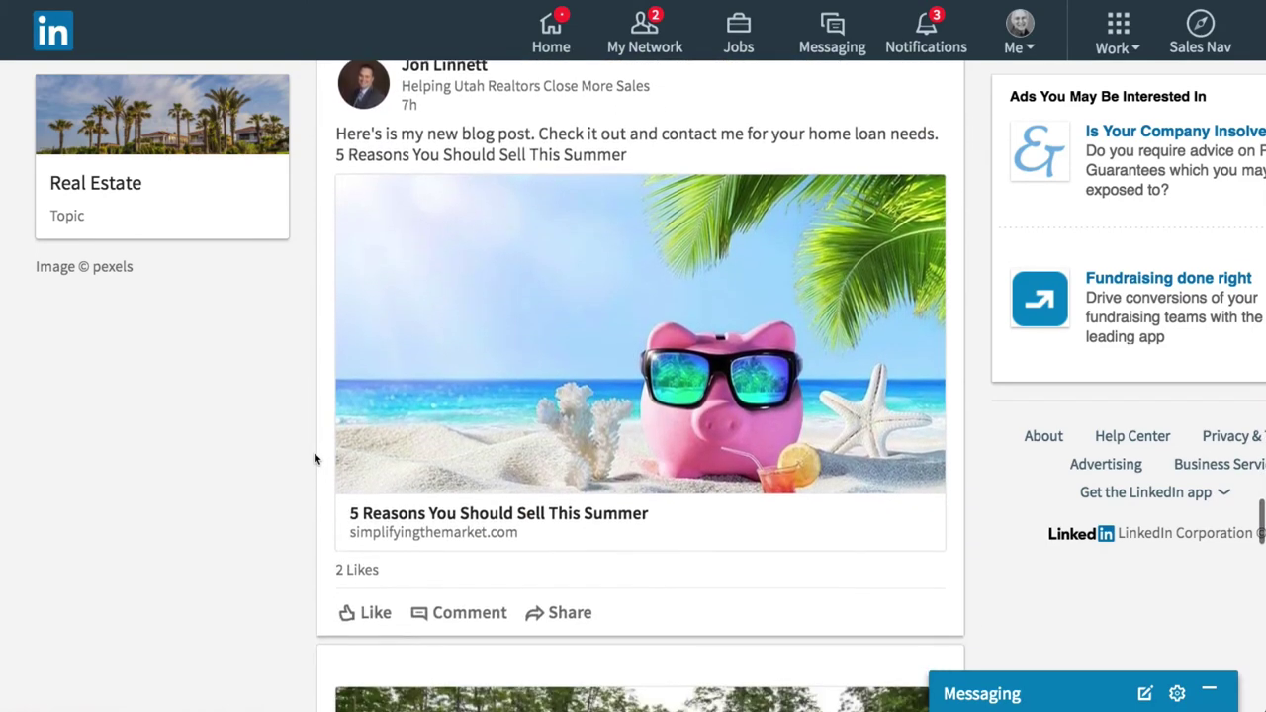
pyautogui.scroll(-1, 314, 458)
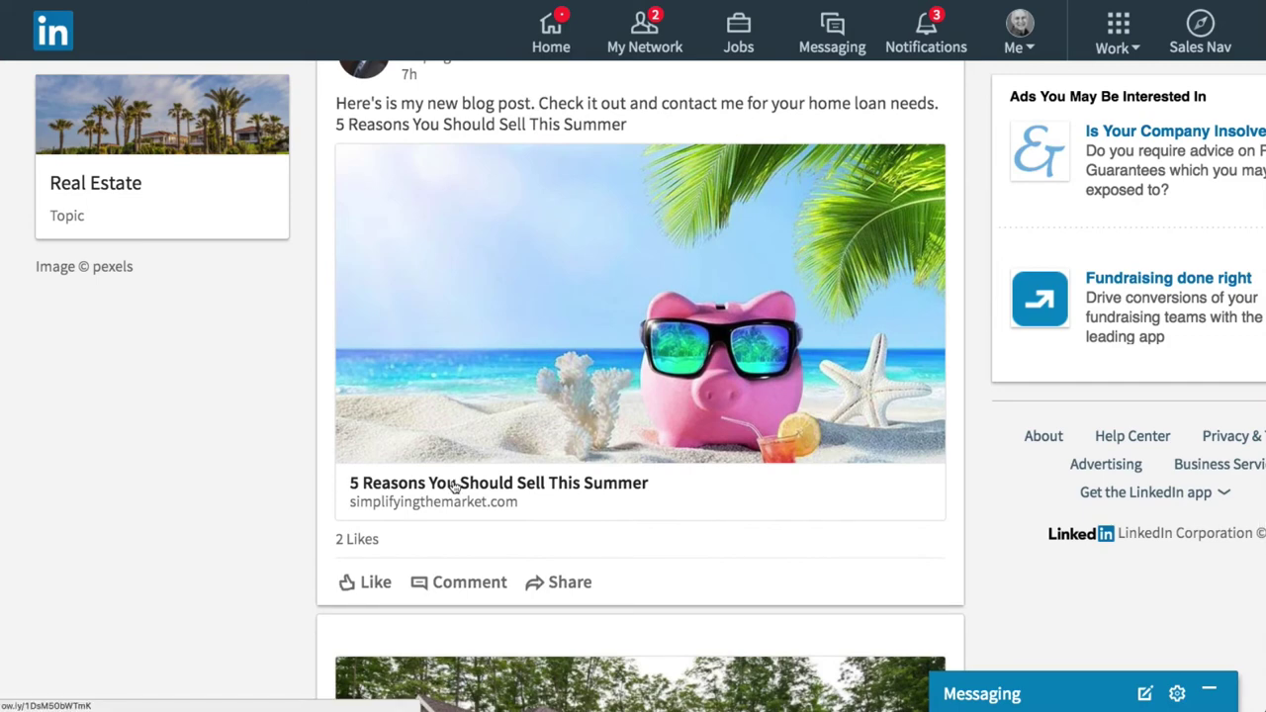
pyautogui.click(454, 484)
# Scroll through the real estate Posts results again and return to the search box.
pyautogui.scroll(1, 441, 497)
pyautogui.scroll(-5, 440, 496)
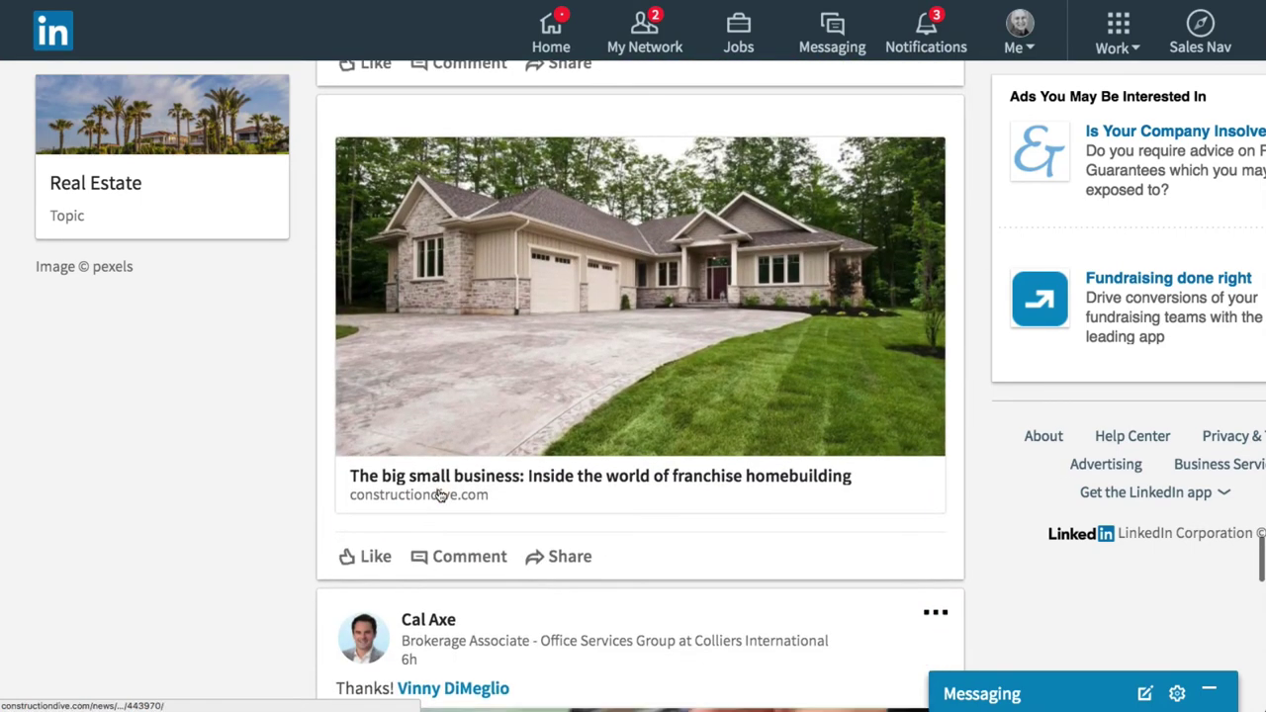
pyautogui.scroll(-5, 440, 497)
pyautogui.scroll(-6, 440, 496)
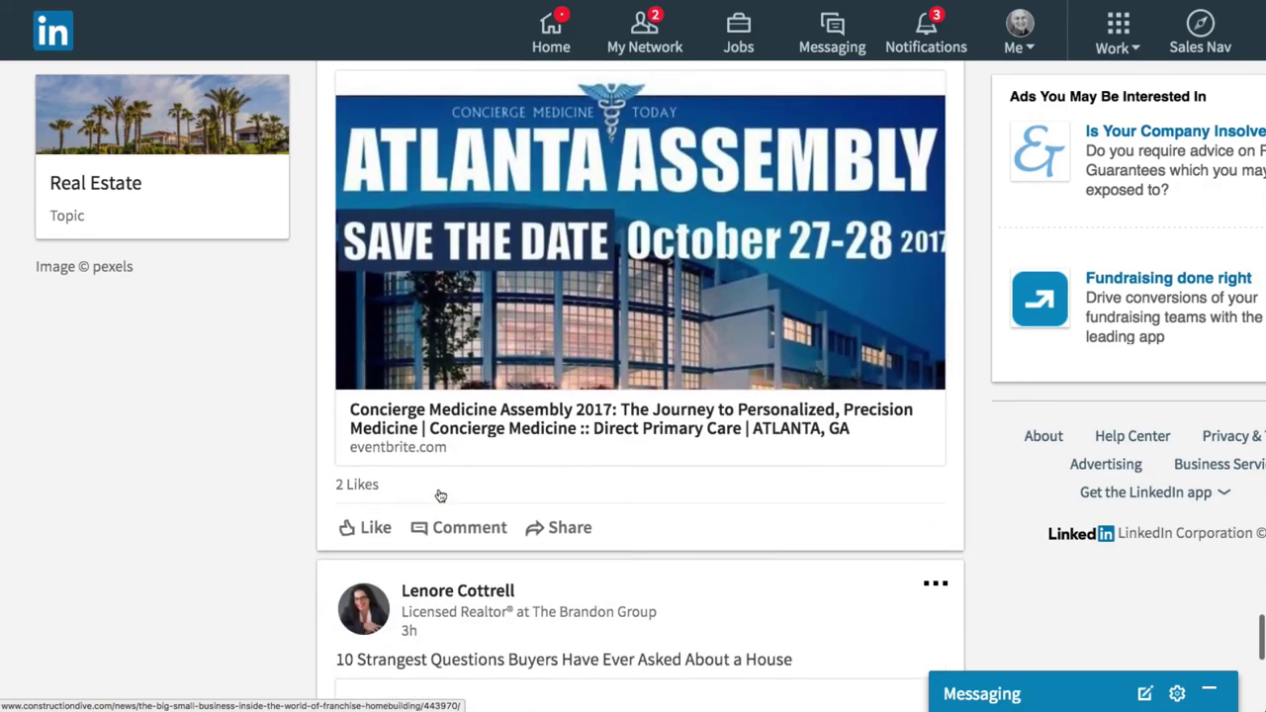
pyautogui.scroll(-5, 440, 496)
pyautogui.scroll(-20, 440, 496)
pyautogui.scroll(15, 440, 496)
pyautogui.scroll(-1, 440, 495)
pyautogui.scroll(-3, 440, 495)
pyautogui.scroll(-4, 440, 496)
pyautogui.scroll(-3, 440, 496)
pyautogui.scroll(9, 435, 475)
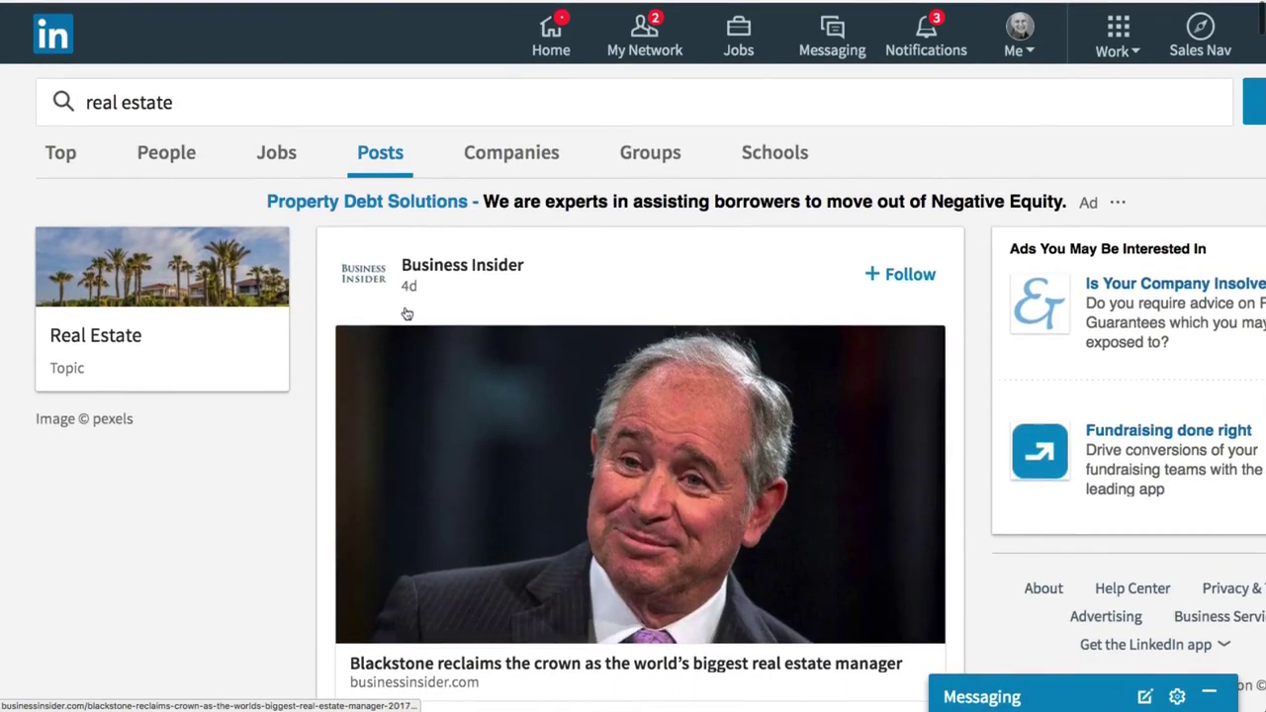
pyautogui.click(184, 98)
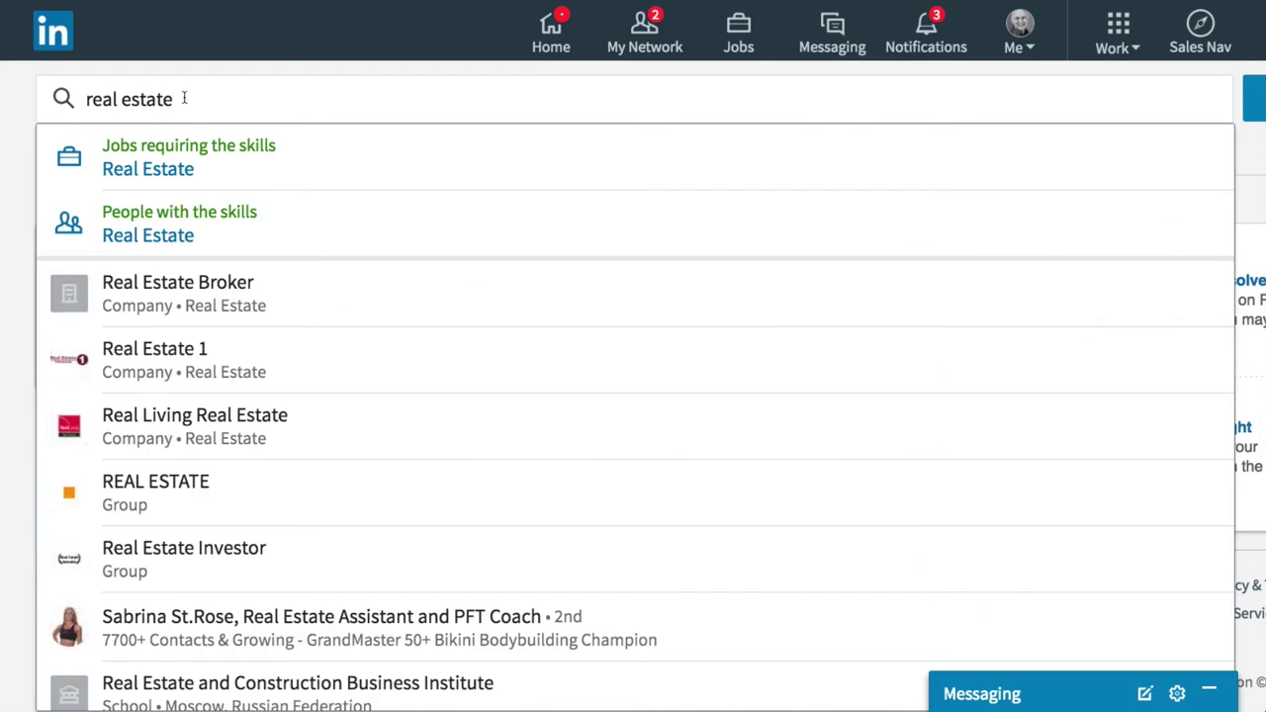